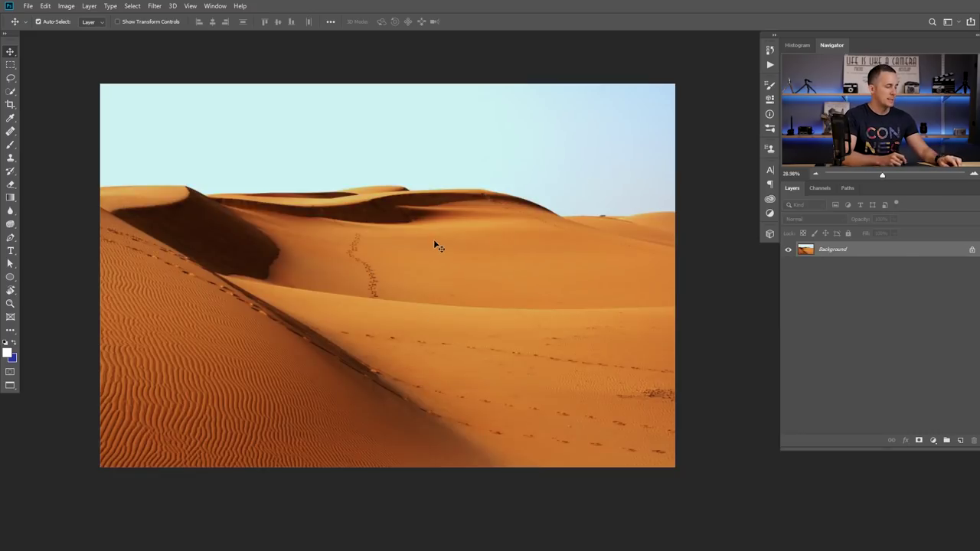
Step: Copy the whole desert photo into the blank portrait document, place it at the canvas bottom, and name its layer Desert
key(ctrl+a)
key(ctrl+c)
key(ctrl+Tab)
key(ctrl+v)
drag(430, 255, 435, 362)
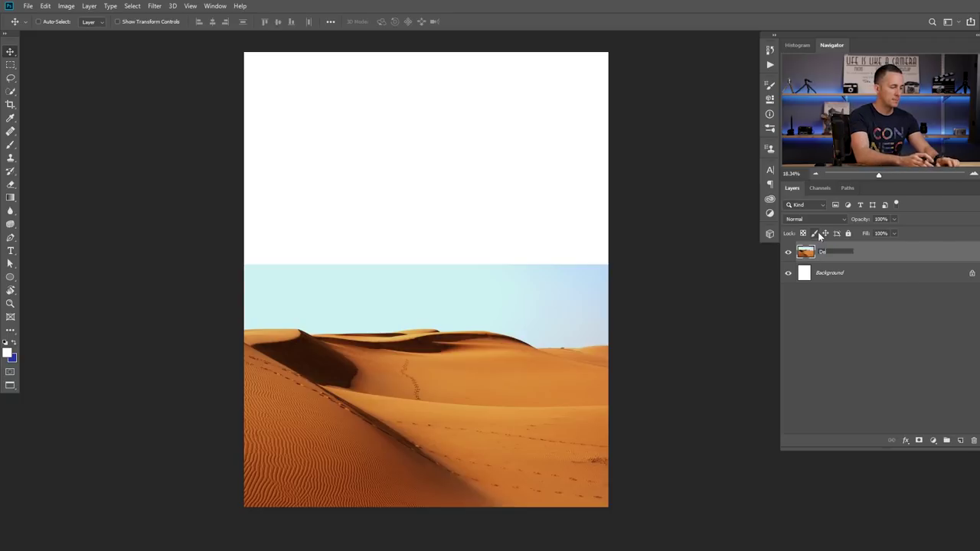
key(Return)
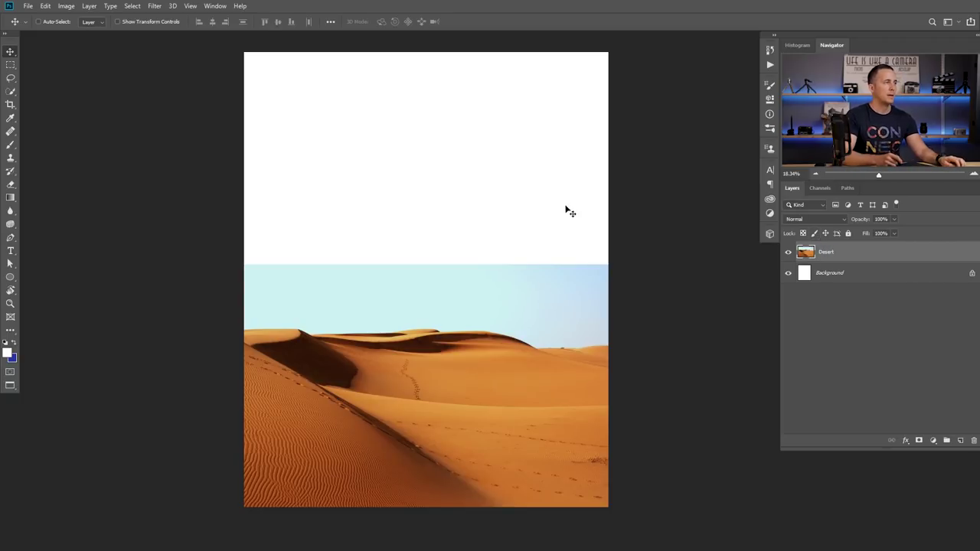
Step: Copy the rocky mountain photo into the composition above Desert, move it up over the dunes, and name its layer Mountain
key(ctrl+Tab)
key(ctrl+Tab)
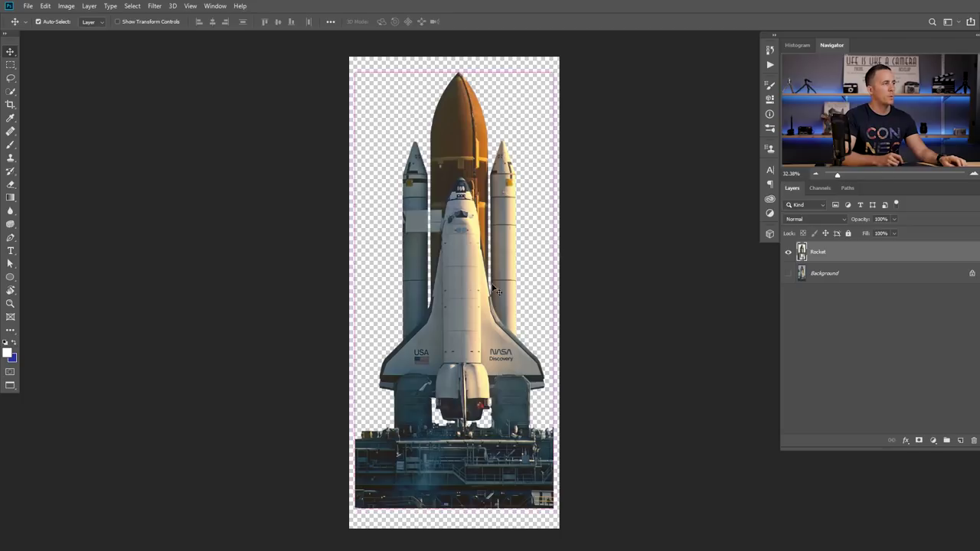
key(ctrl+Tab)
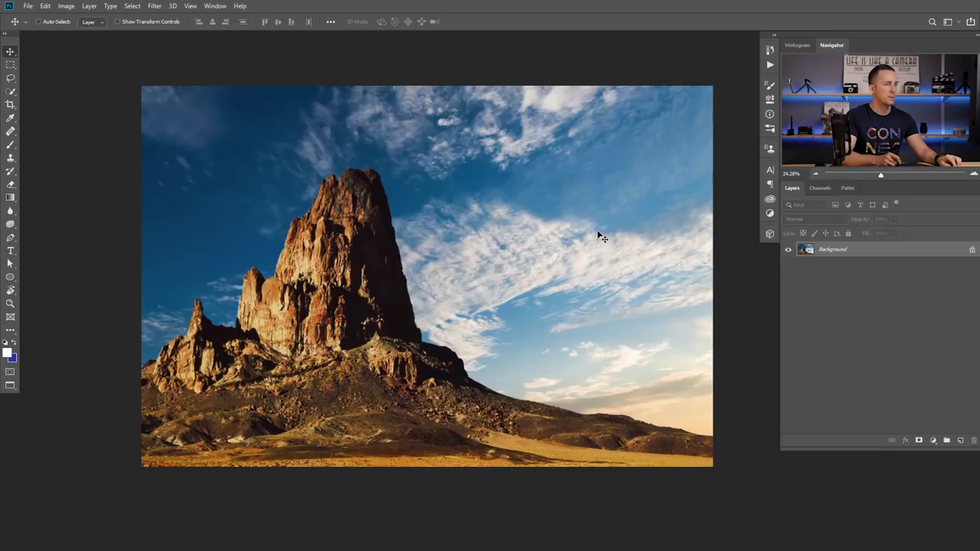
key(ctrl+Tab)
key(ctrl+Tab)
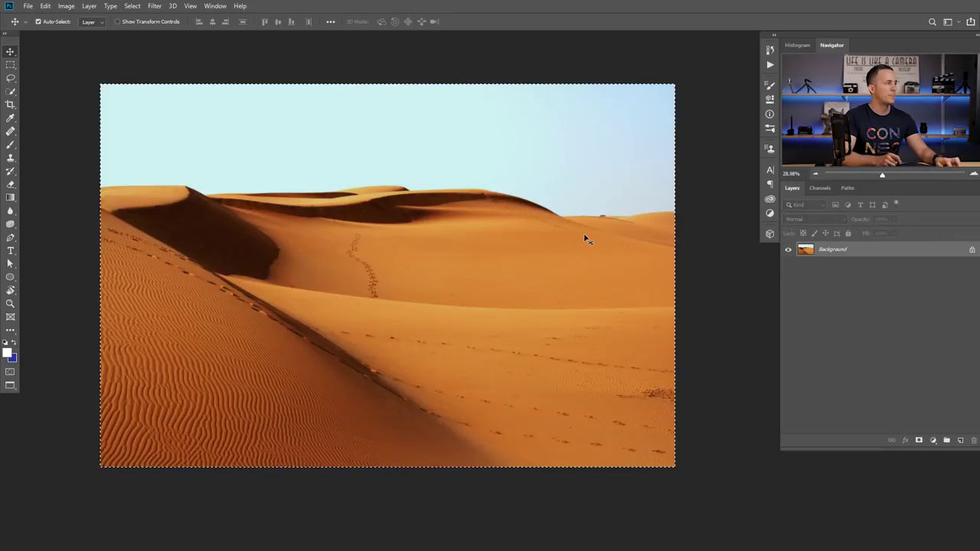
key(ctrl+Tab)
key(ctrl+v)
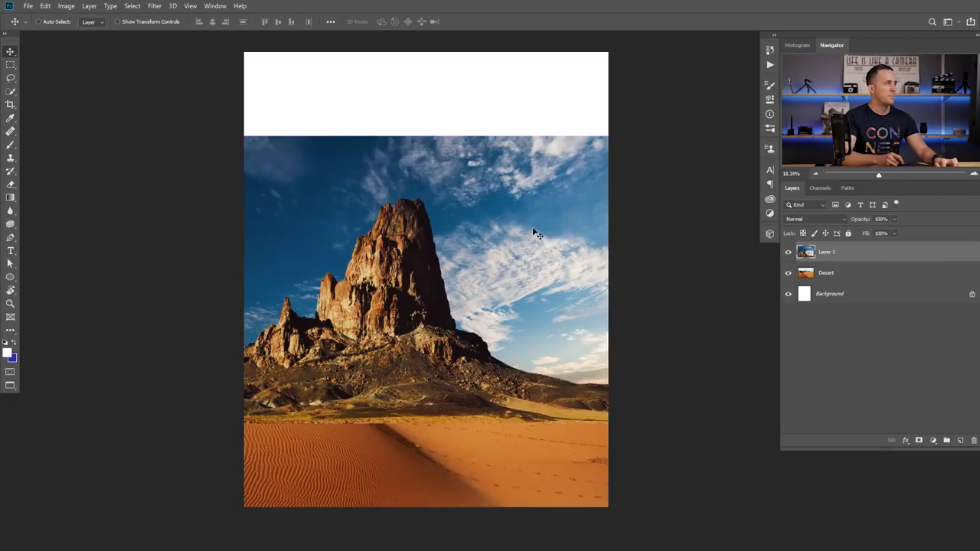
drag(476, 299, 475, 231)
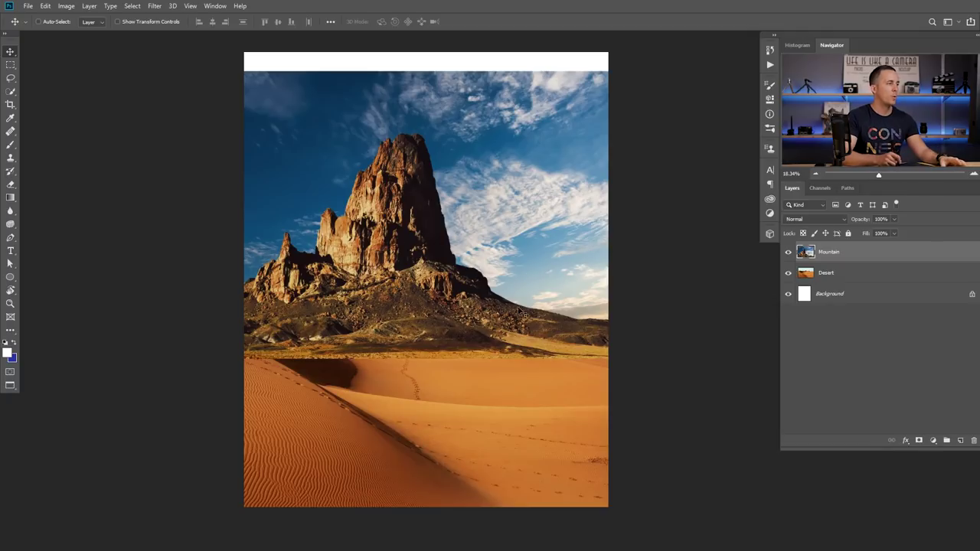
Step: Add a layer mask to the Mountain layer and choose the Soft Round brush with 0% hardness
click(919, 441)
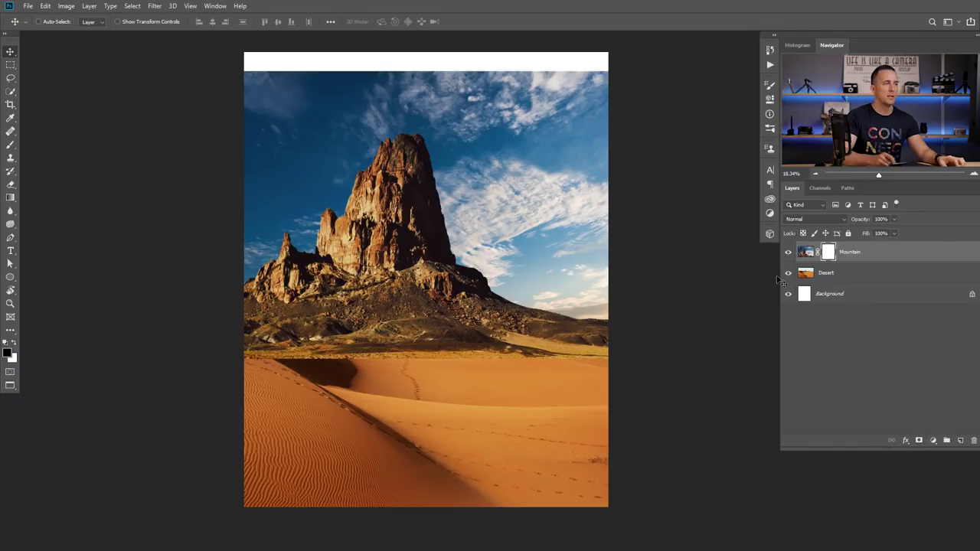
scroll(465, 355, up, 3)
drag(470, 360, 475, 323)
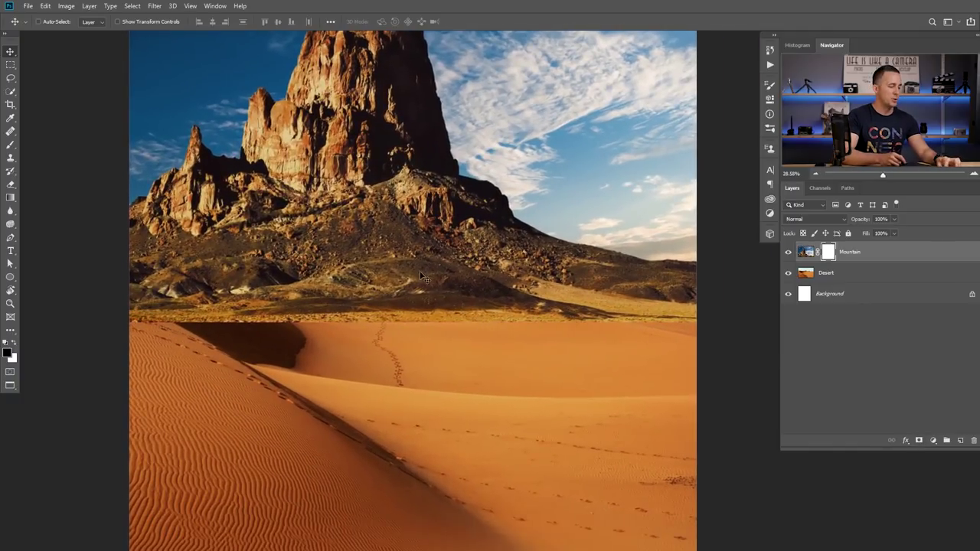
click(11, 145)
right_click(386, 162)
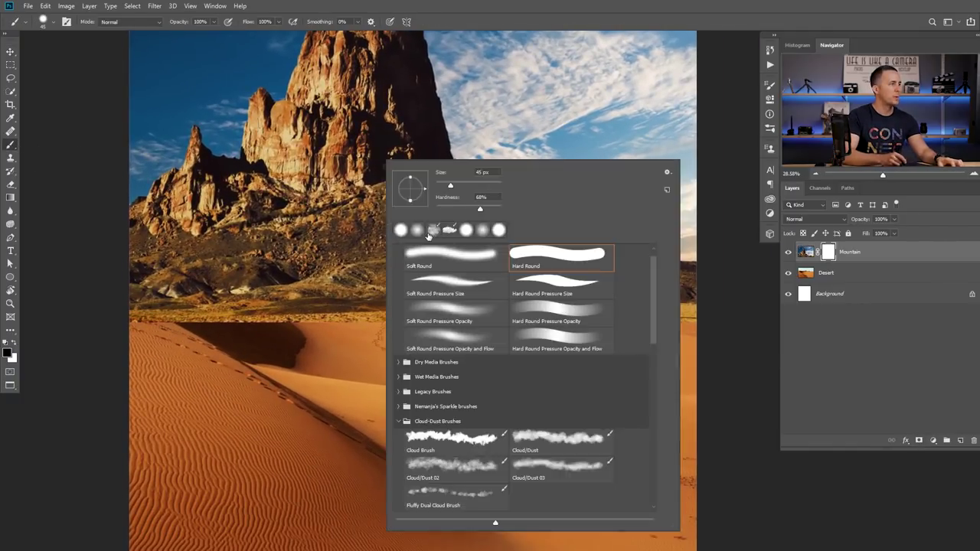
double_click(434, 250)
right_click(429, 246)
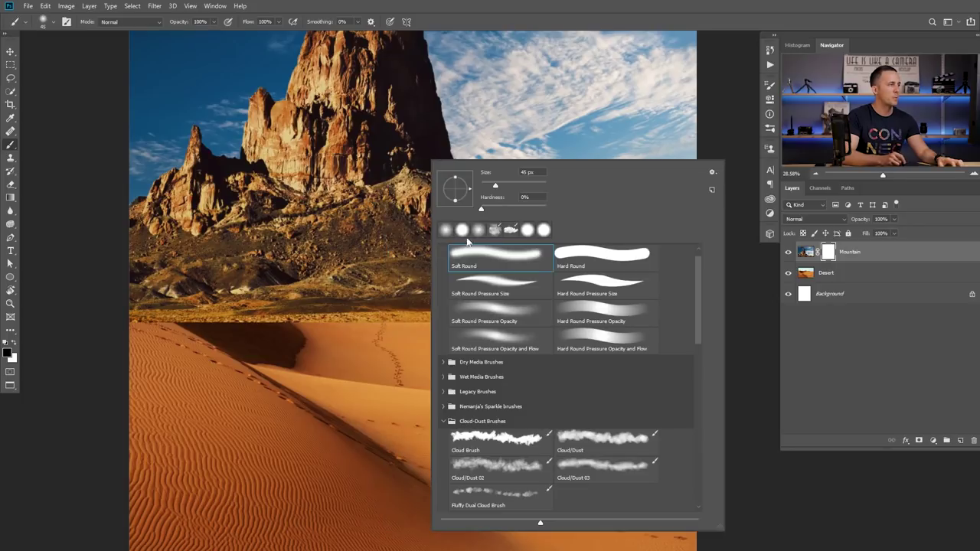
click(381, 265)
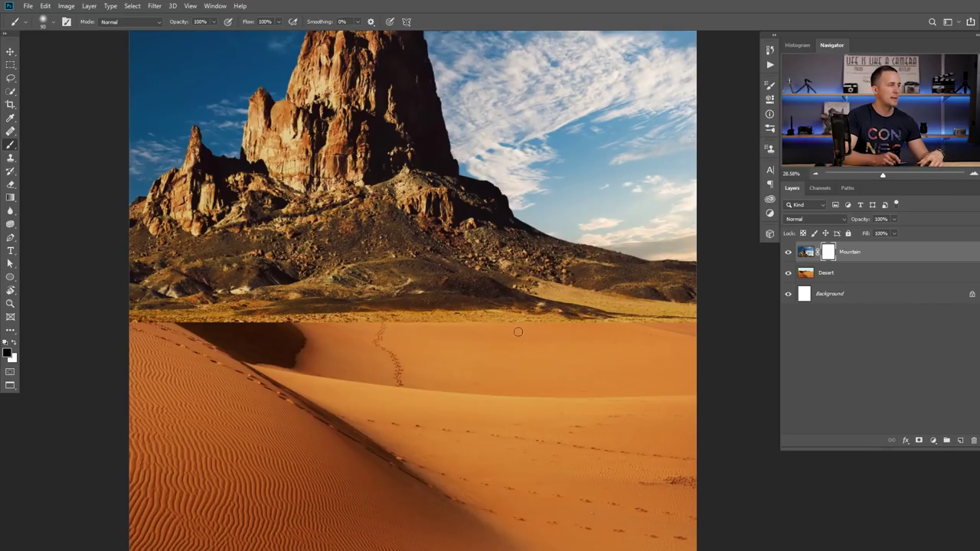
Step: Mask out the right part of the mountain photo's lower edge with a 400 px black brush and nudge the Mountain layer down
key(bracketright)
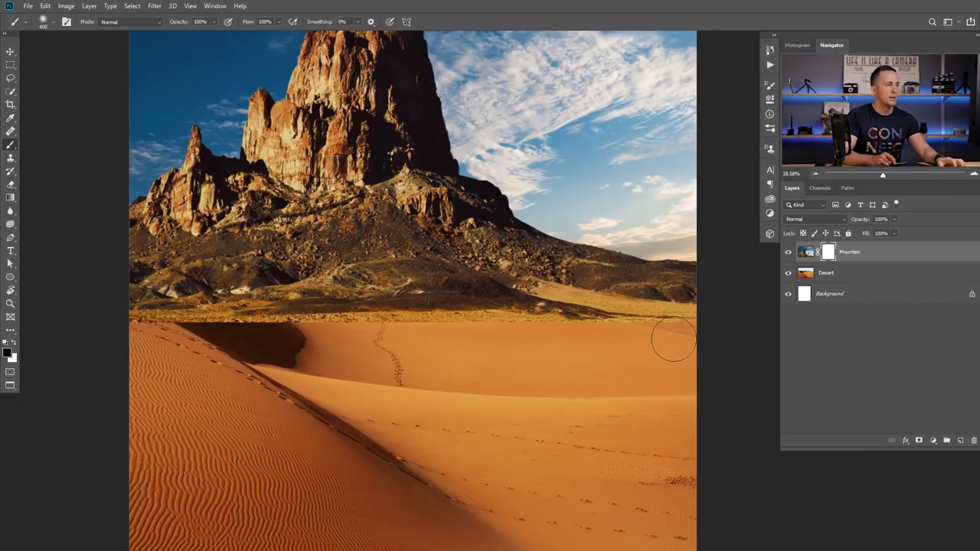
drag(675, 341, 411, 343)
key(v)
key(Down)
key(Down)
key(shift+Down)
key(b)
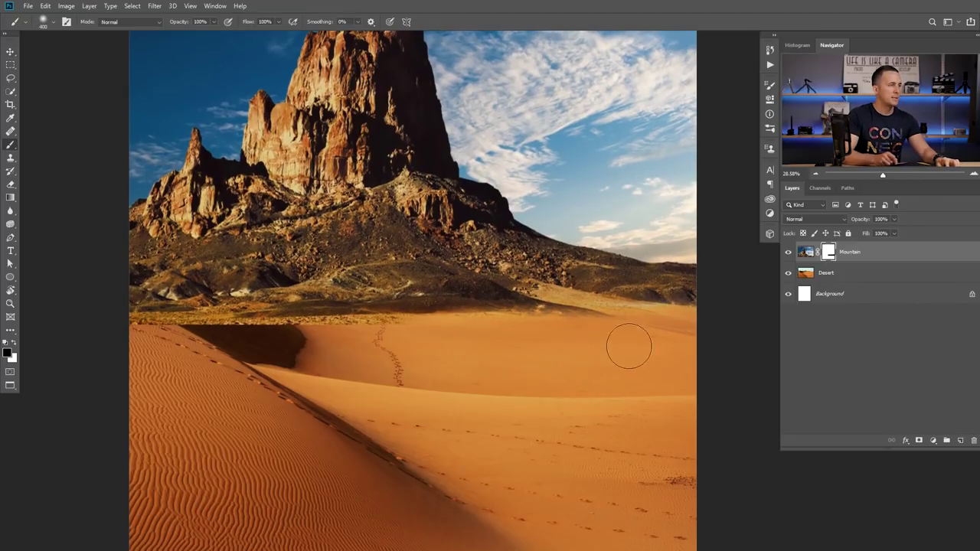
Step: Mask out the rest of the mountain photo's lower edge so the dark dune on the left shows through
mouse_move(304, 320)
mouse_down()
mouse_move(164, 327)
mouse_move(230, 328)
mouse_move(192, 295)
mouse_move(137, 319)
mouse_move(152, 293)
mouse_move(197, 306)
mouse_move(296, 305)
mouse_move(260, 275)
mouse_move(306, 302)
mouse_move(339, 295)
mouse_move(376, 321)
mouse_move(245, 284)
mouse_move(312, 309)
mouse_up()
scroll(175, 304, up, 2)
scroll(299, 303, up, 3)
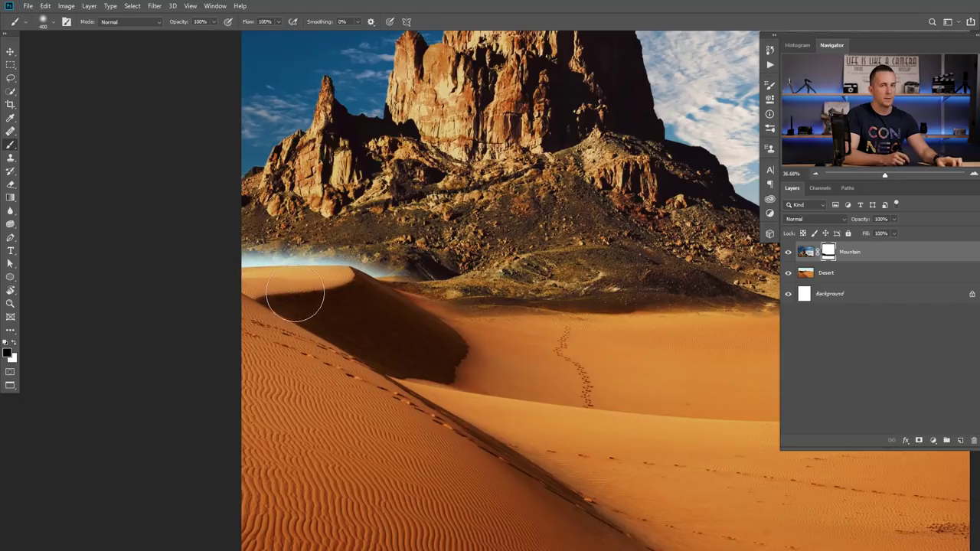
Step: Paint white on the mask with a harder 150 px brush to restore the mountain at the far left of the dune crest
key(x)
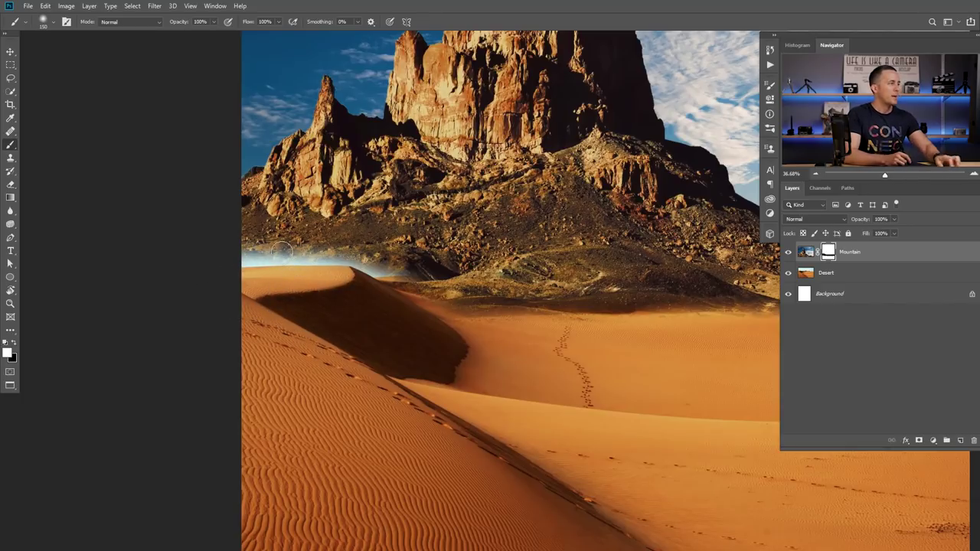
scroll(290, 243, up, 3)
right_click(289, 246)
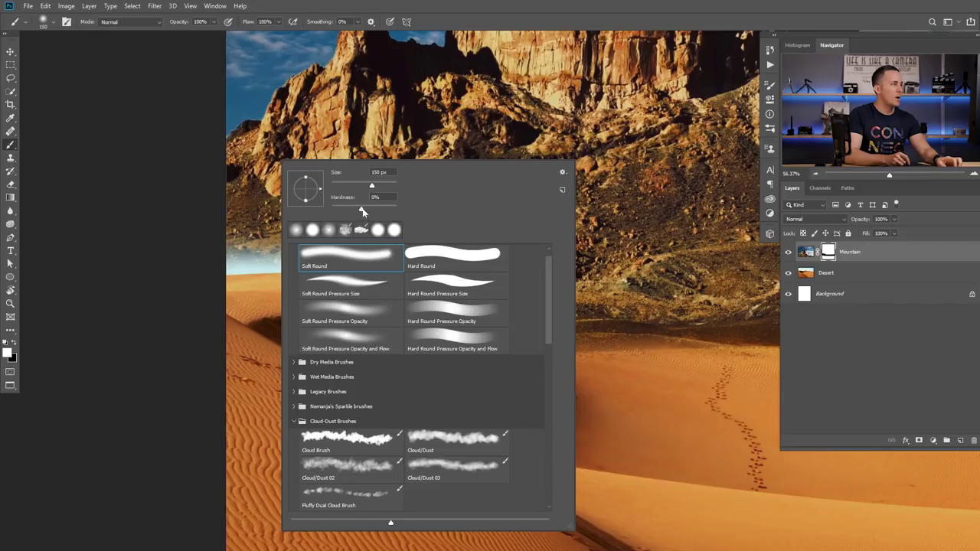
click(229, 248)
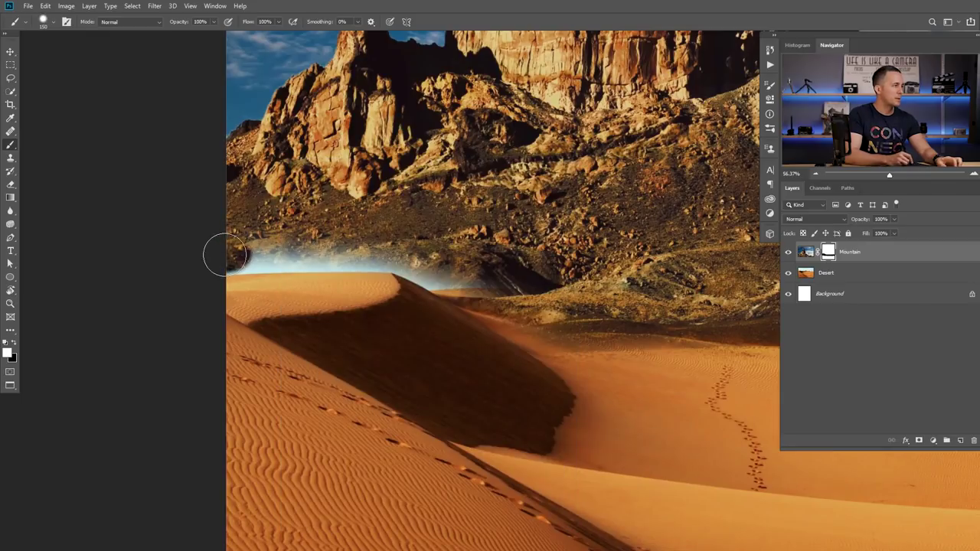
scroll(227, 253, up, 2)
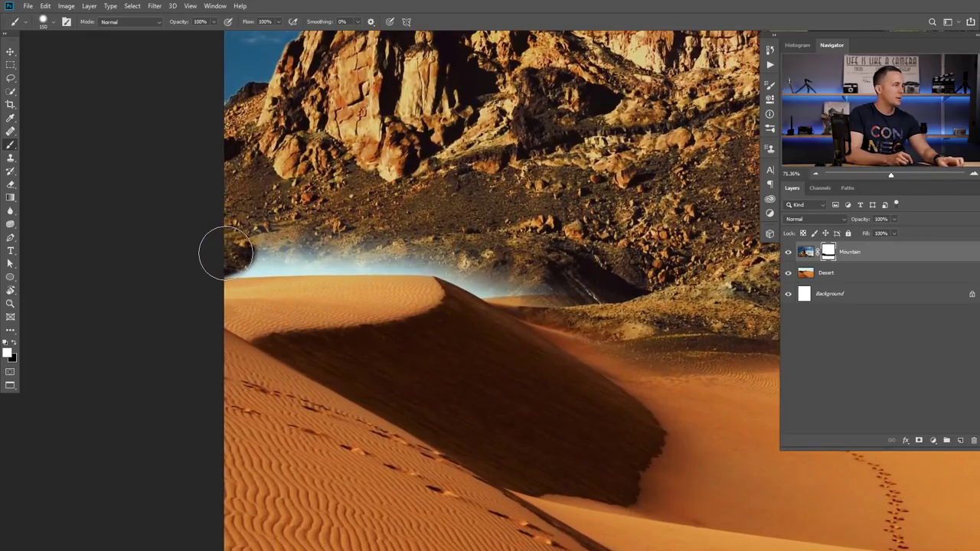
Step: Undo a broad restoring stroke and restore the mountain along the flat dune crest with an 80 px white brush at 82% hardness
drag(245, 254, 413, 249)
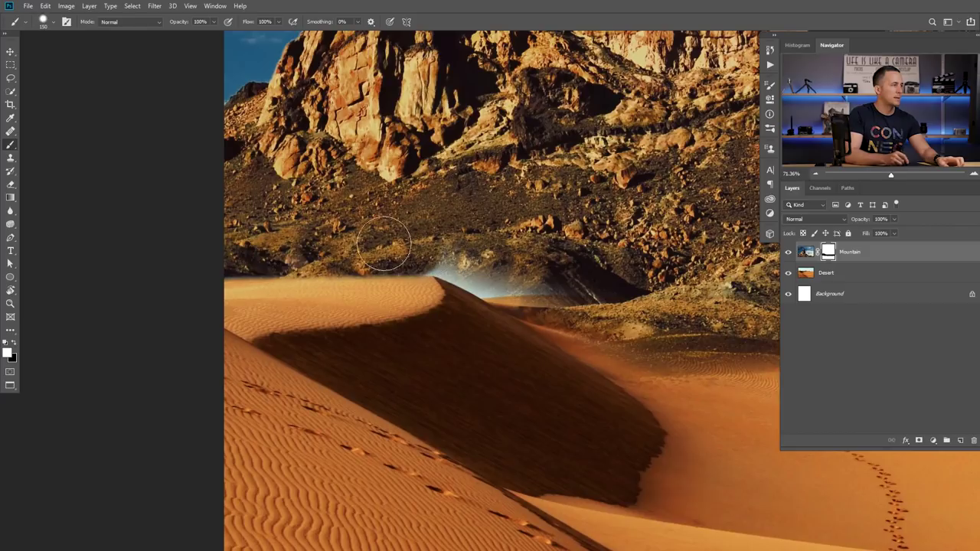
key(ctrl+z)
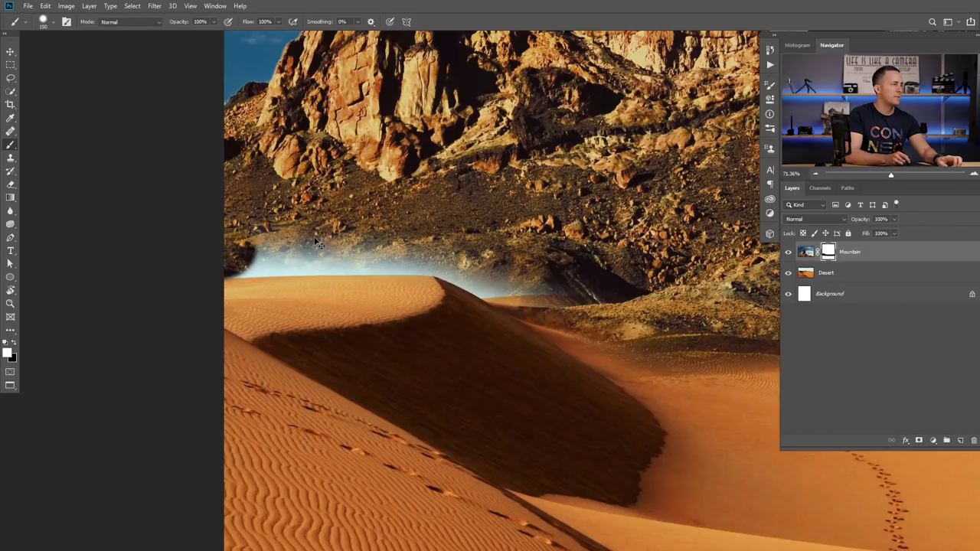
right_click(325, 241)
key(Return)
key(bracketleft)
key(bracketleft)
key(bracketleft)
key(bracketleft)
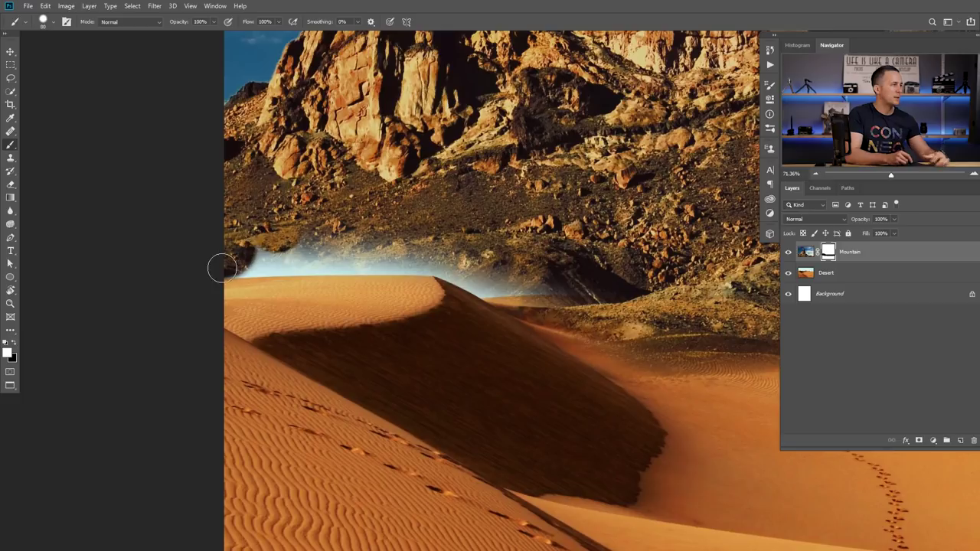
shift+click(434, 264)
shift+click(249, 239)
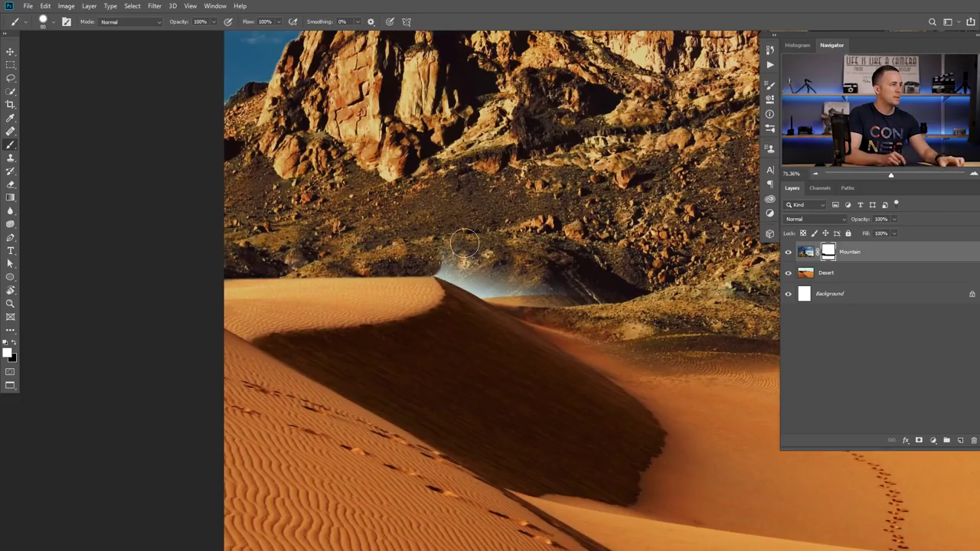
Step: Restore the mountain's foot behind the descending right side of the dune crest, following the dune's edge
scroll(460, 274, up, 4)
drag(463, 275, 307, 224)
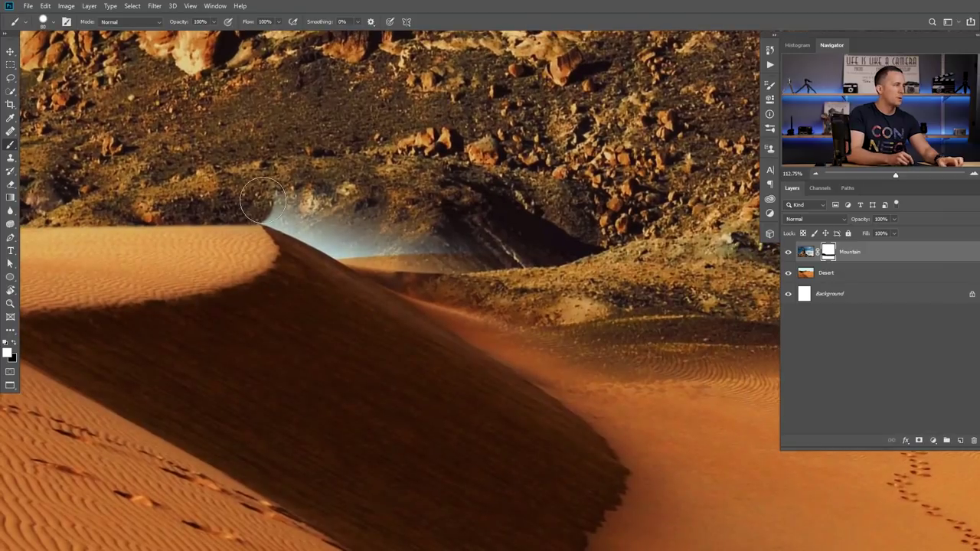
mouse_move(256, 202)
mouse_down()
mouse_move(360, 244)
mouse_move(516, 256)
mouse_move(275, 198)
mouse_move(384, 221)
mouse_move(370, 247)
mouse_up()
scroll(469, 259, down, 6)
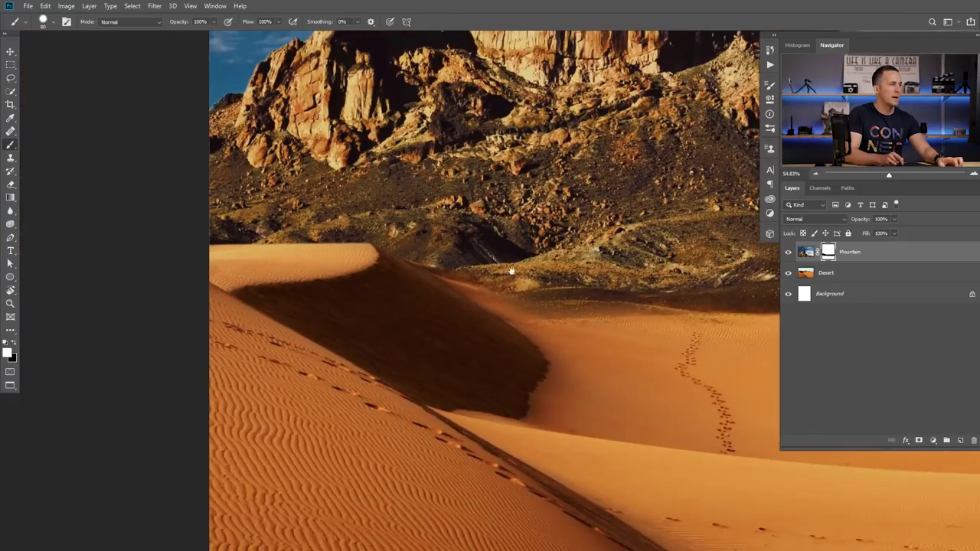
Step: Refine the mask where the mountain's foot meets the sand on the right, using a 175 px Soft Round brush with white
drag(494, 267, 326, 235)
right_click(371, 238)
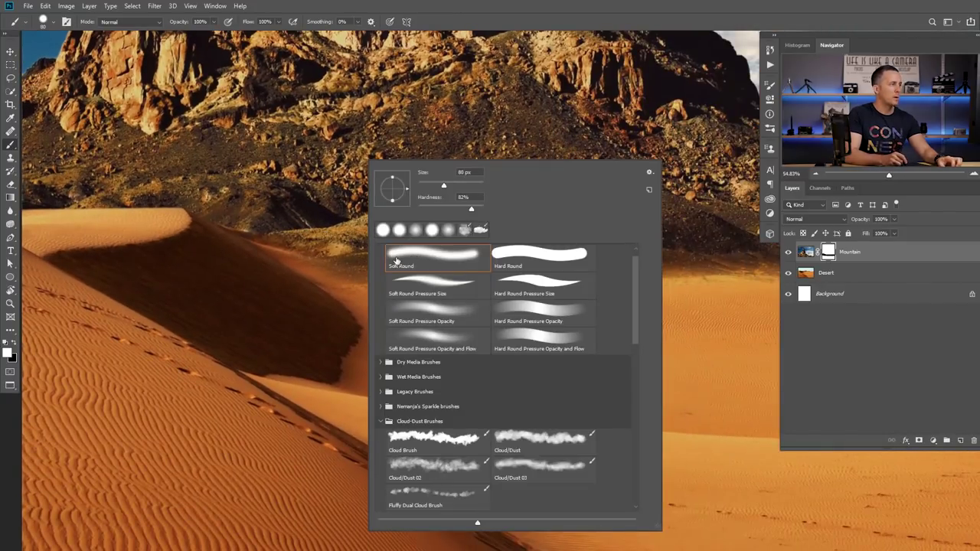
click(337, 215)
mouse_move(538, 234)
mouse_down()
mouse_move(402, 230)
mouse_move(527, 241)
mouse_move(613, 225)
mouse_up()
key(bracketright)
key(x)
key(x)
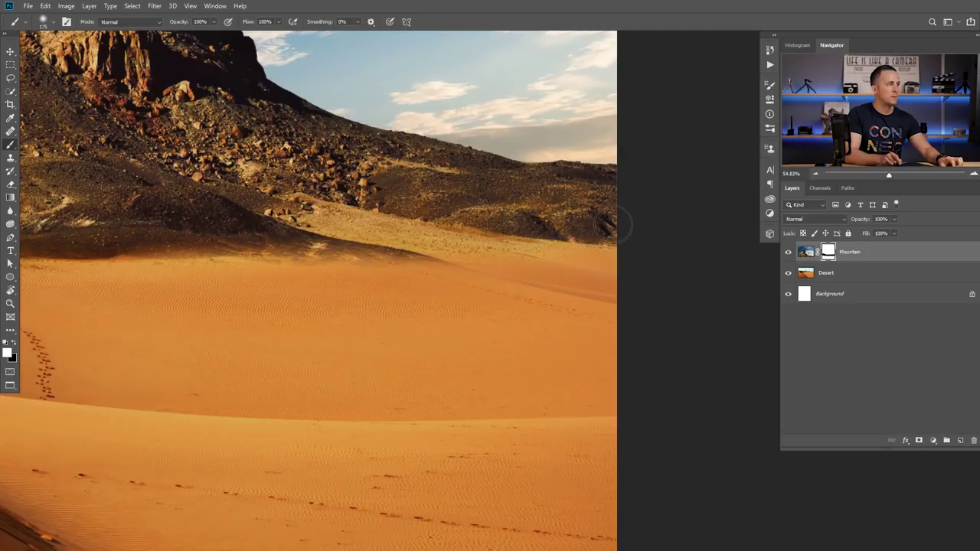
drag(312, 228, 470, 224)
drag(230, 208, 421, 225)
mouse_move(150, 221)
mouse_down()
mouse_move(114, 207)
mouse_move(122, 201)
mouse_move(218, 226)
mouse_up()
drag(372, 223, 442, 250)
Step: Blend the mountain's foot gradually into the sand on the mask with a 125 px soft black brush at 30% opacity
scroll(421, 226, up, 5)
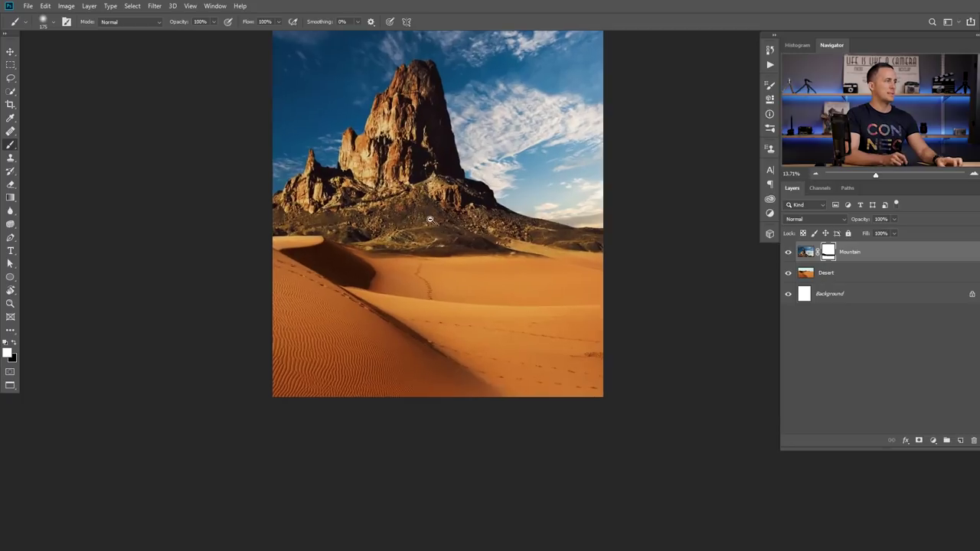
scroll(433, 273, up, 5)
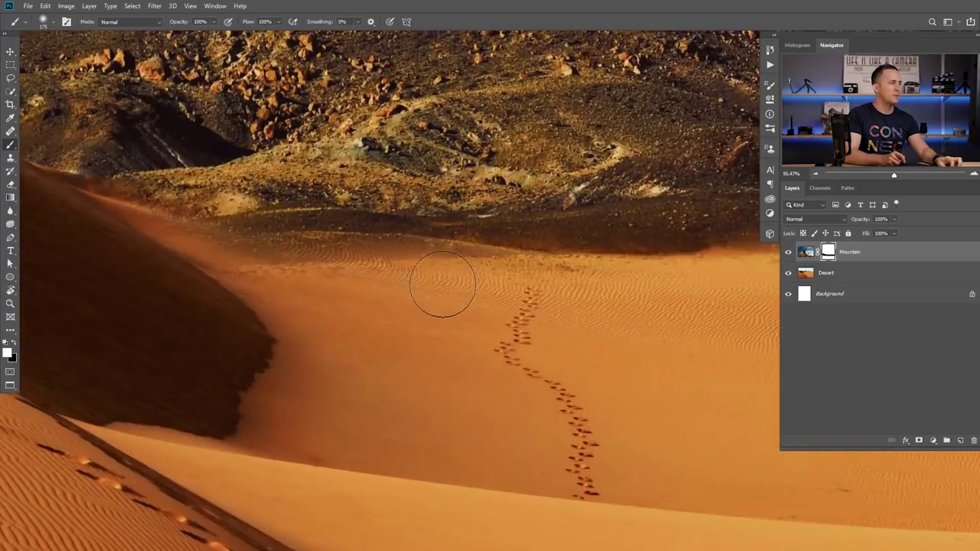
key(3)
key(bracketleft)
key(bracketleft)
key(bracketleft)
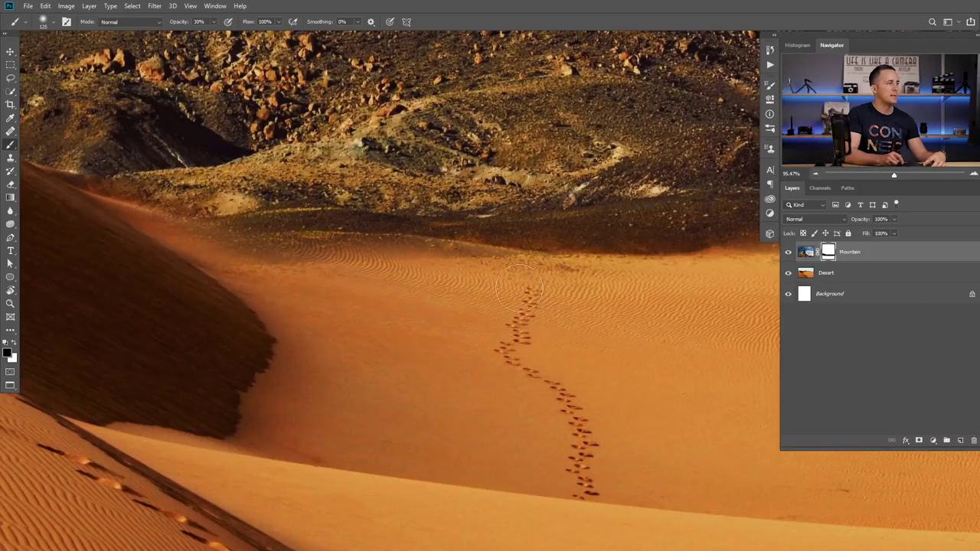
drag(689, 273, 238, 252)
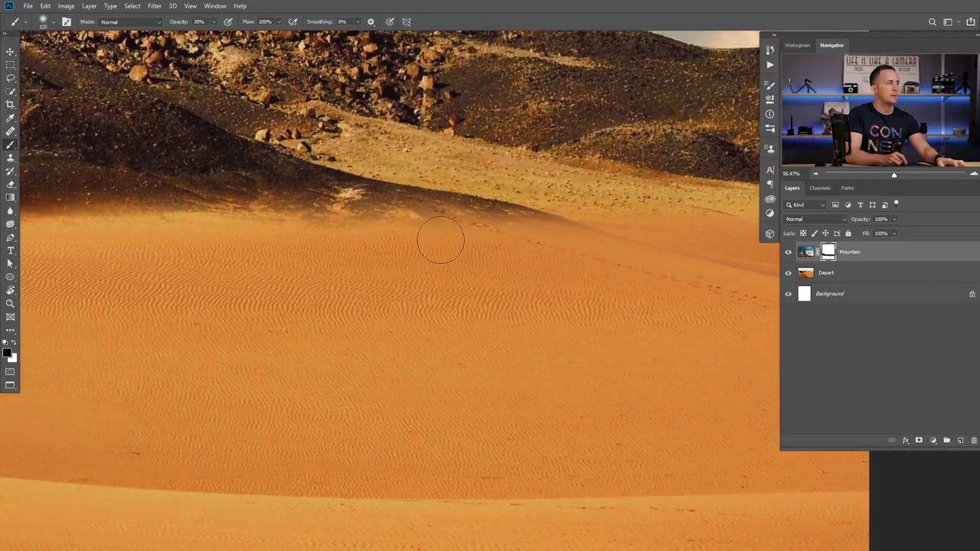
drag(505, 233, 413, 222)
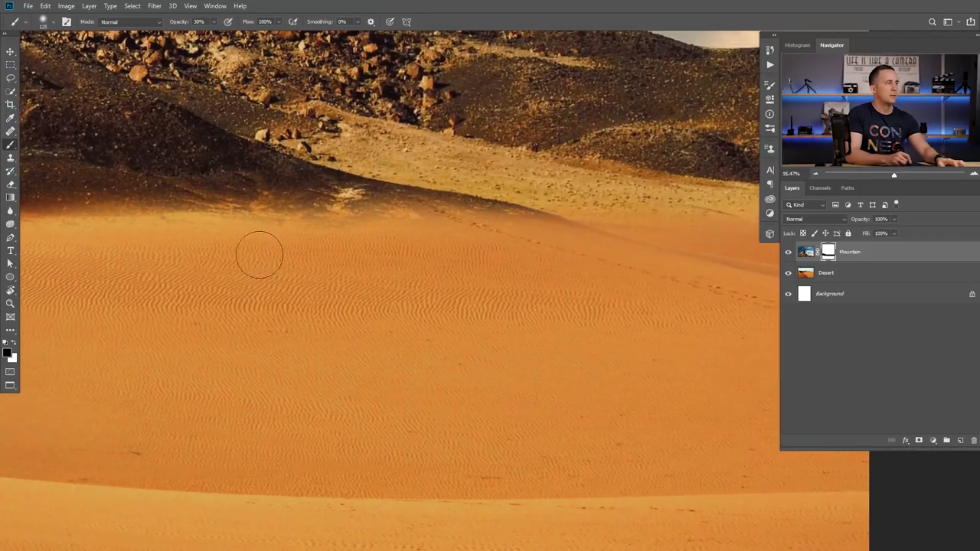
drag(602, 246, 338, 253)
drag(483, 243, 484, 277)
drag(414, 233, 434, 233)
drag(468, 179, 459, 286)
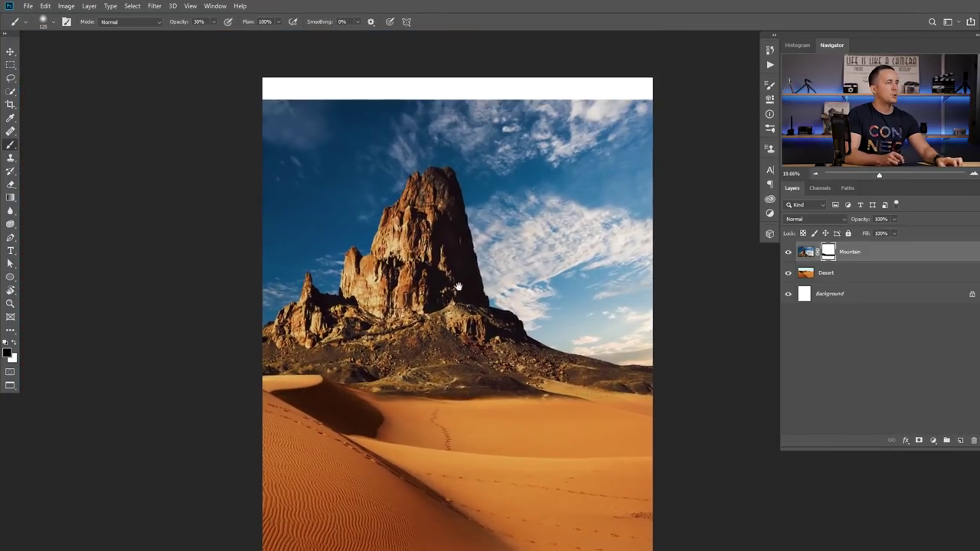
Step: Select the sky strip above the peak on the Mountain layer and stretch it upward to cover the white gap, then deselect
click(806, 253)
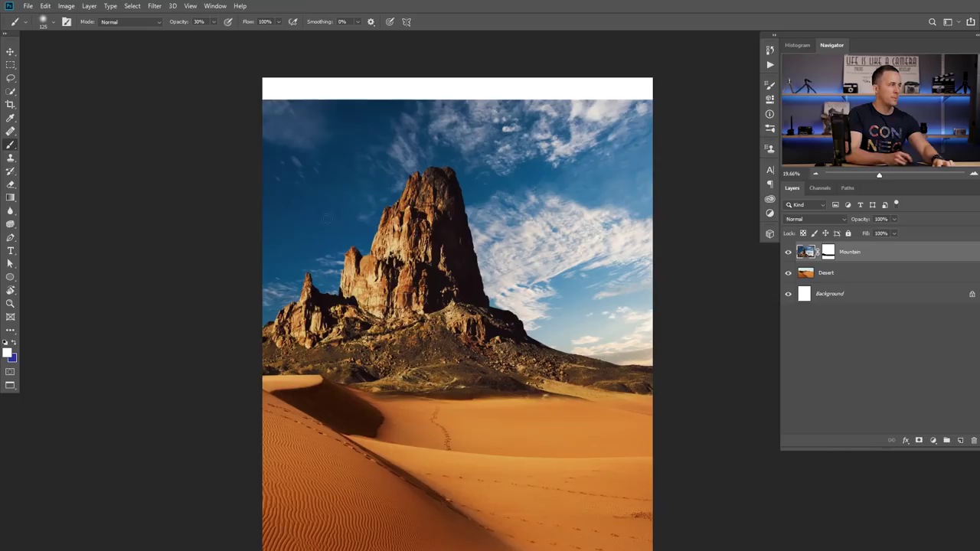
click(11, 66)
drag(261, 75, 657, 168)
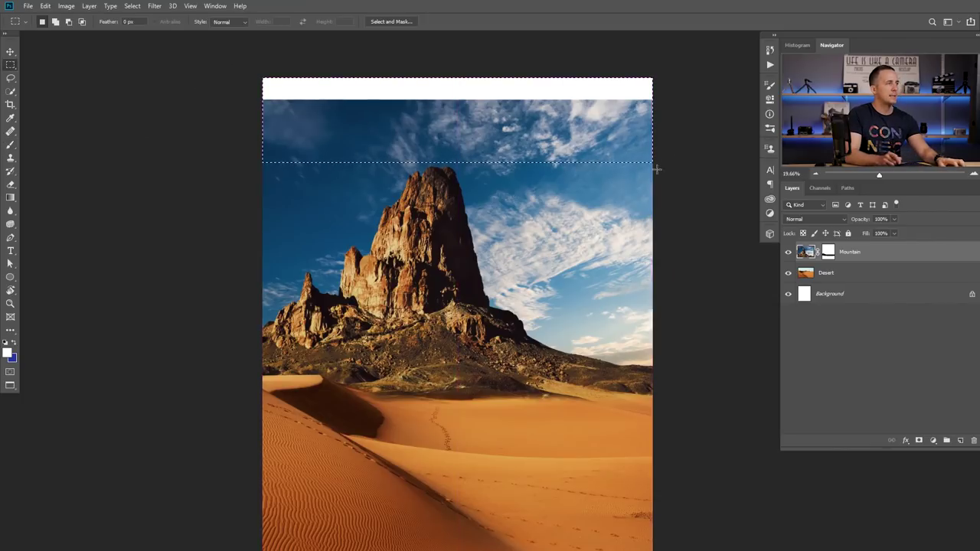
key(ctrl+t)
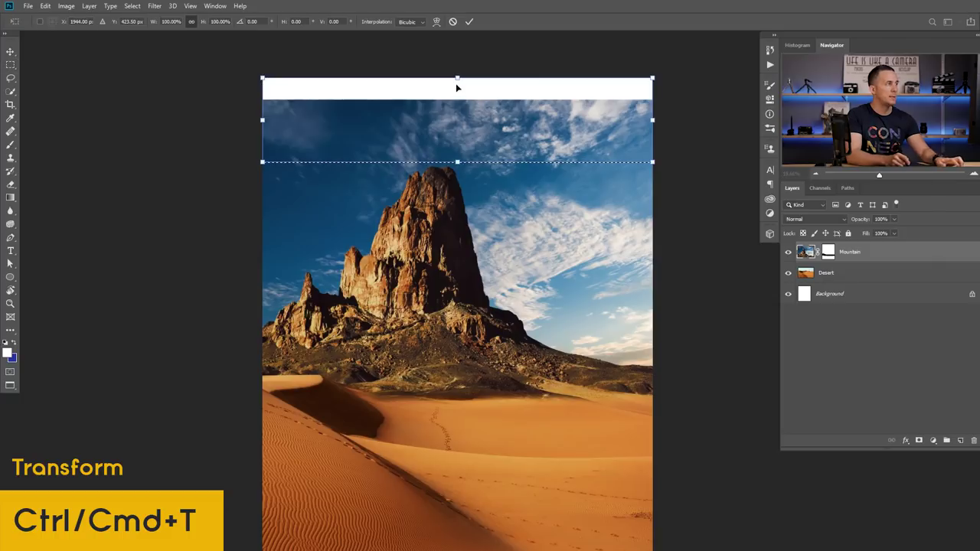
drag(457, 78, 457, 167)
key(Return)
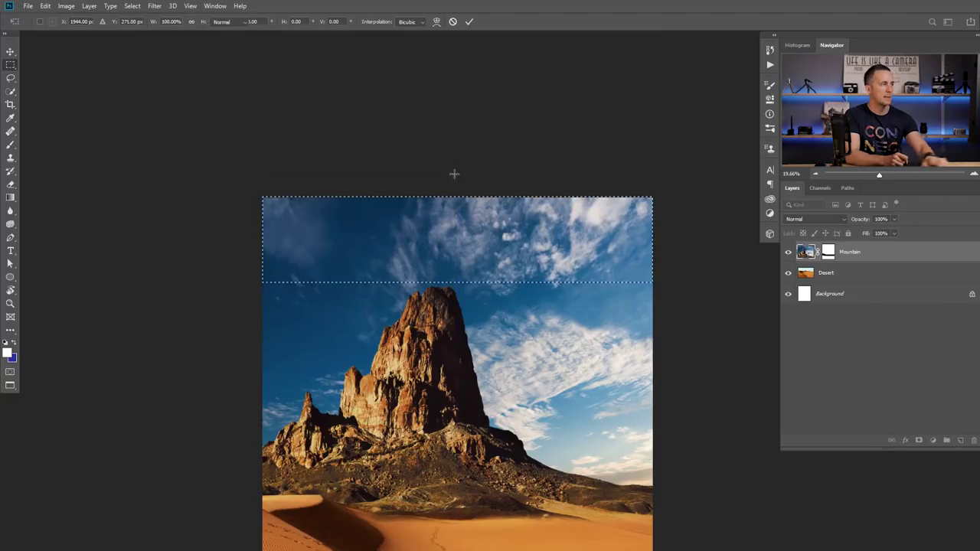
key(ctrl+d)
Step: Examine the whole composite, checking the extended sky and the blend between the mountain's foot and the dunes
scroll(490, 254, down, 3)
drag(455, 271, 410, 184)
scroll(433, 201, down, 2)
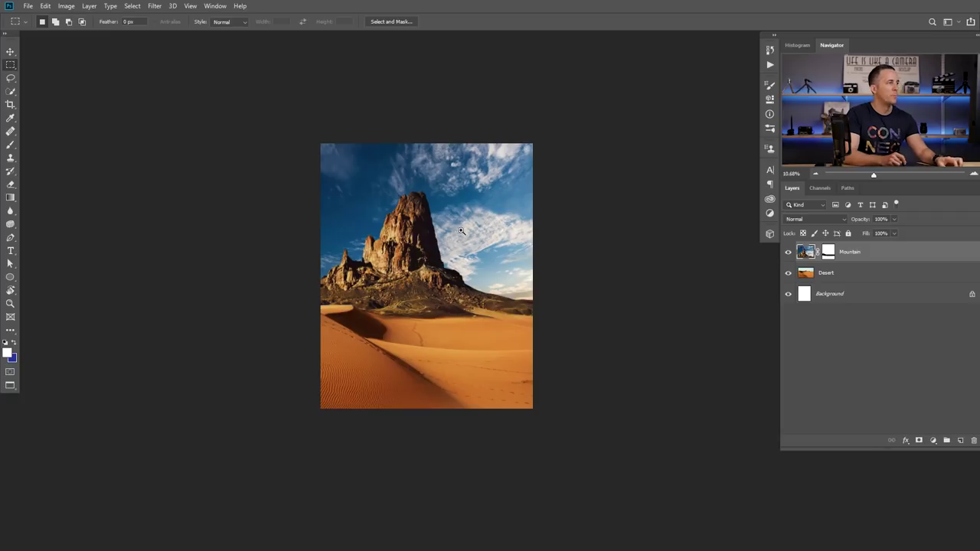
scroll(461, 230, down, 1)
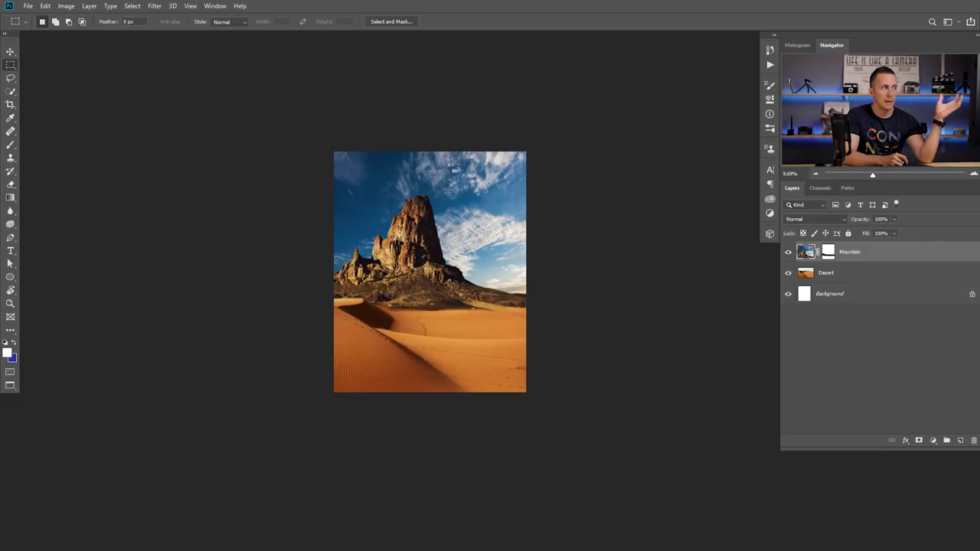
drag(394, 254, 409, 261)
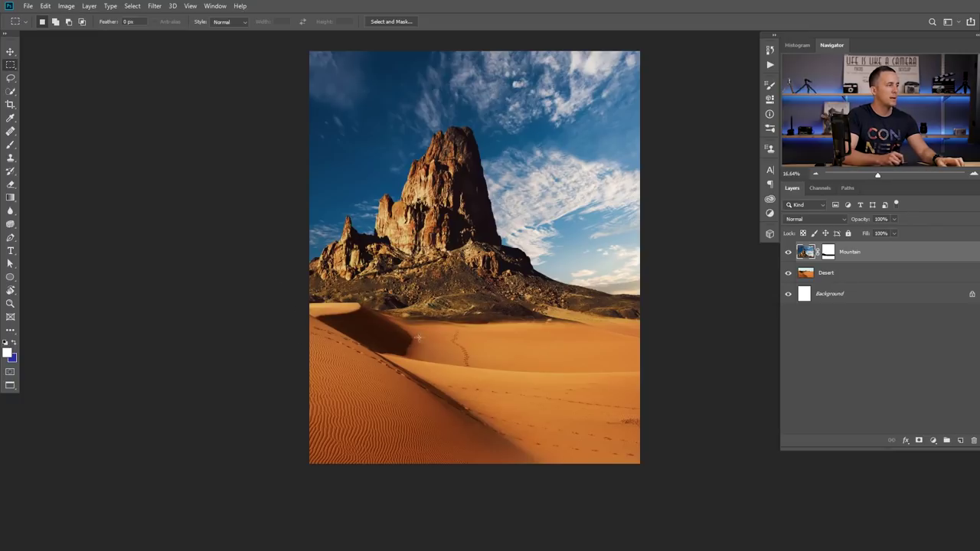
drag(462, 358, 460, 310)
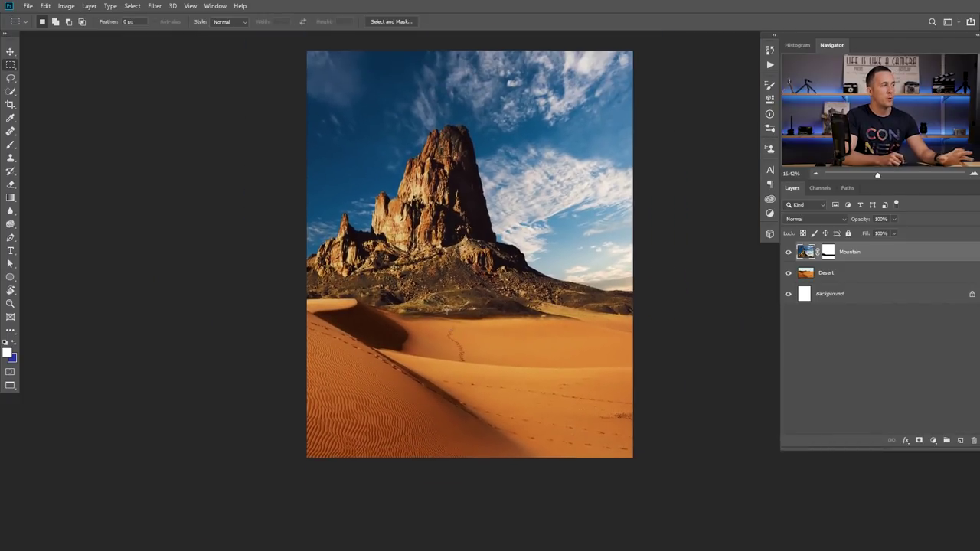
drag(475, 265, 448, 285)
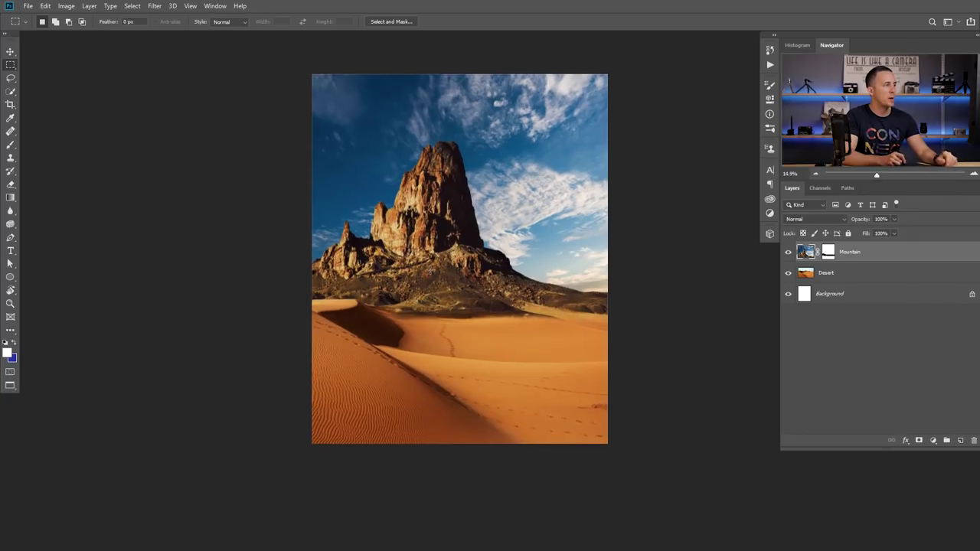
drag(465, 283, 424, 295)
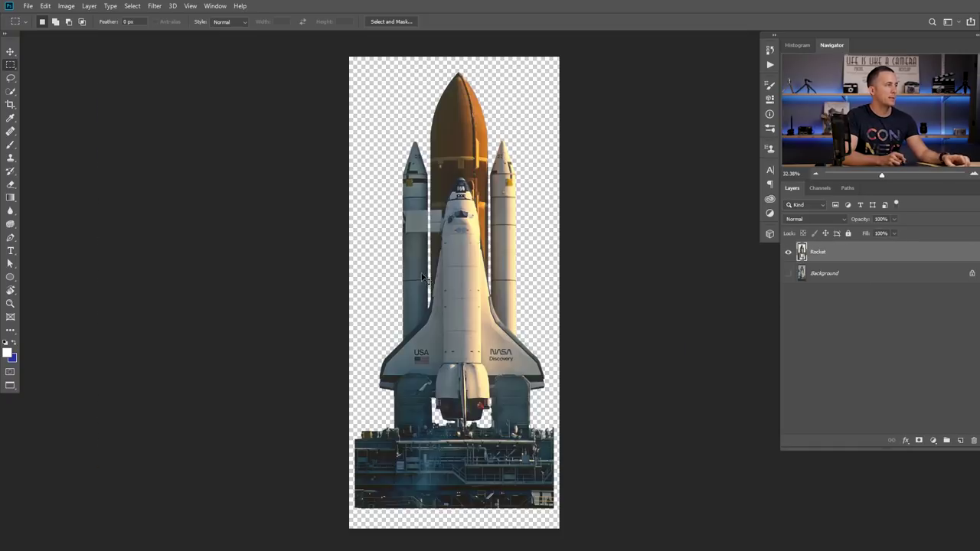
Step: Compare the original shuttle photo with its cut-out in the rocket document, leaving only the Rocket layer visible
alt+click(788, 274)
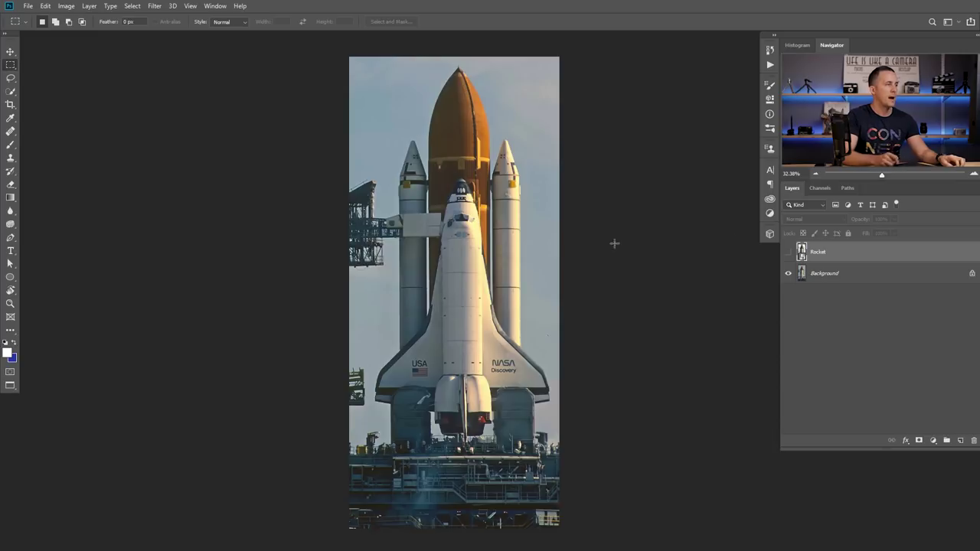
click(789, 272)
click(788, 252)
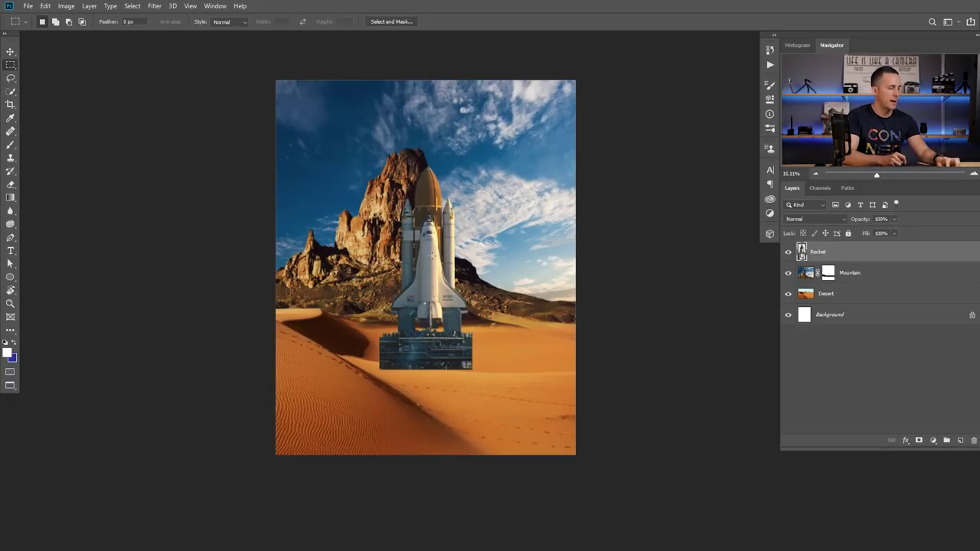
Step: Move the rocket up in front of the mountain peak and flip it horizontally
key(v)
drag(428, 260, 408, 214)
scroll(434, 243, up, 3)
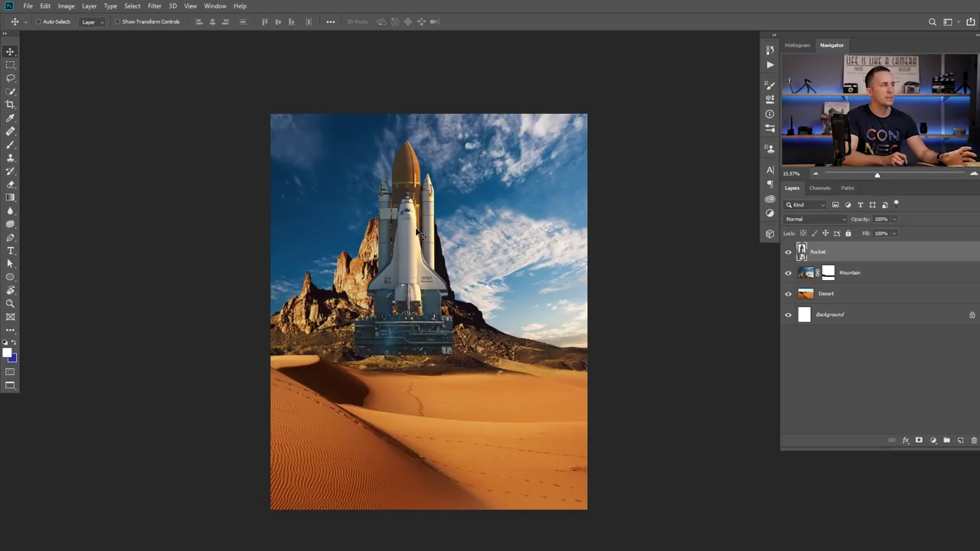
key(ctrl)
key(ctrl+t)
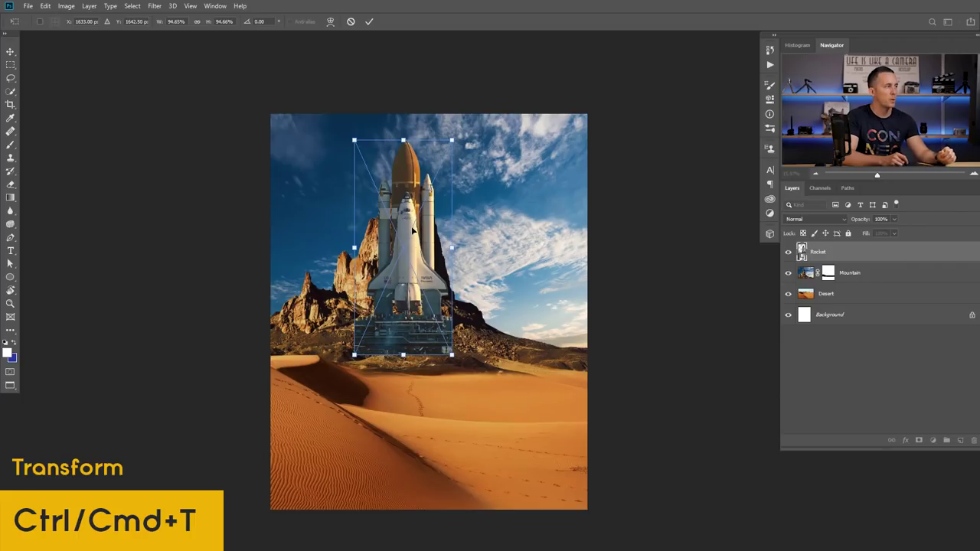
right_click(412, 229)
click(446, 344)
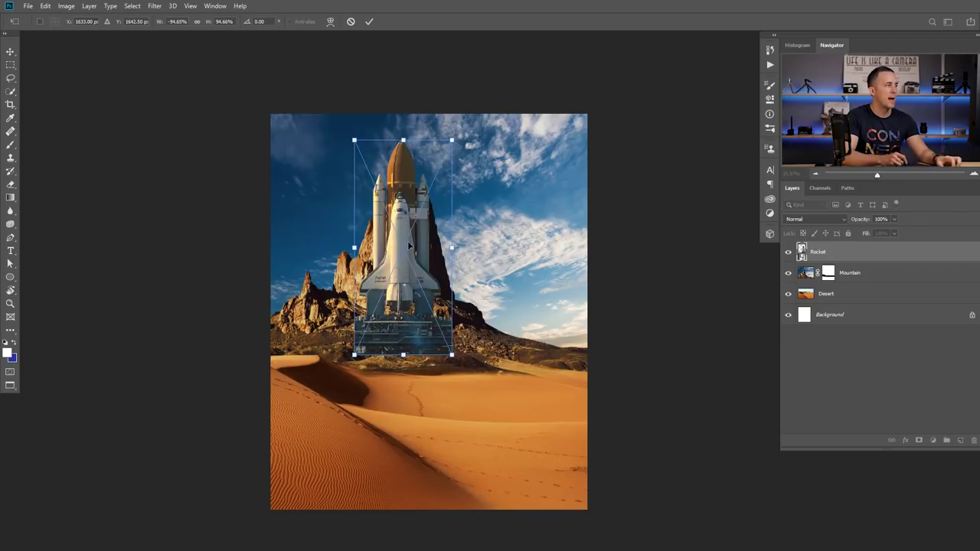
Step: Scale the rocket down slightly, reposition it in front of the peak and apply the transform
scroll(409, 245, up, 3)
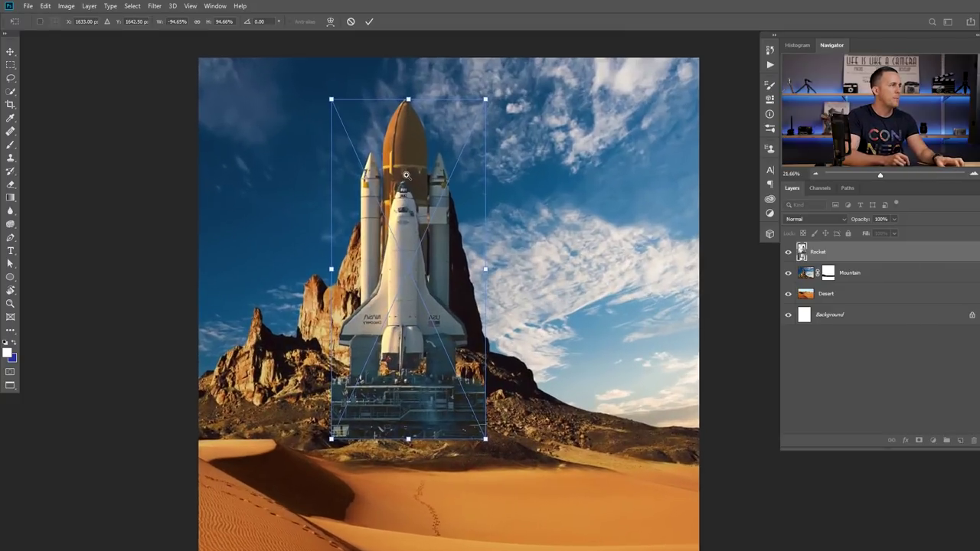
drag(406, 176, 414, 145)
drag(409, 97, 410, 117)
drag(407, 157, 420, 190)
key(Return)
Step: Lower the Rocket layer's opacity to 69% and nudge the rocket into line with the mountain behind it
scroll(407, 173, up, 2)
drag(852, 220, 846, 221)
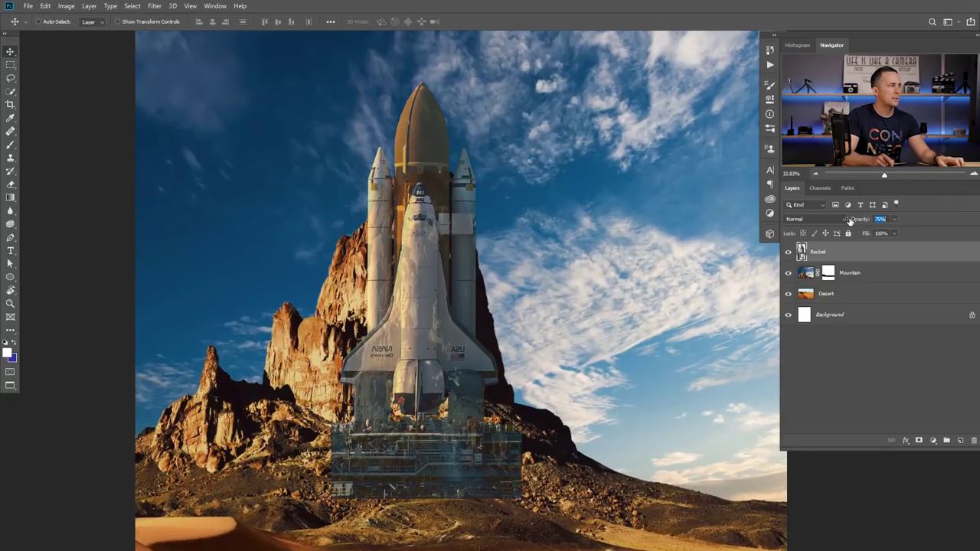
drag(404, 228, 403, 225)
scroll(403, 230, down, 5)
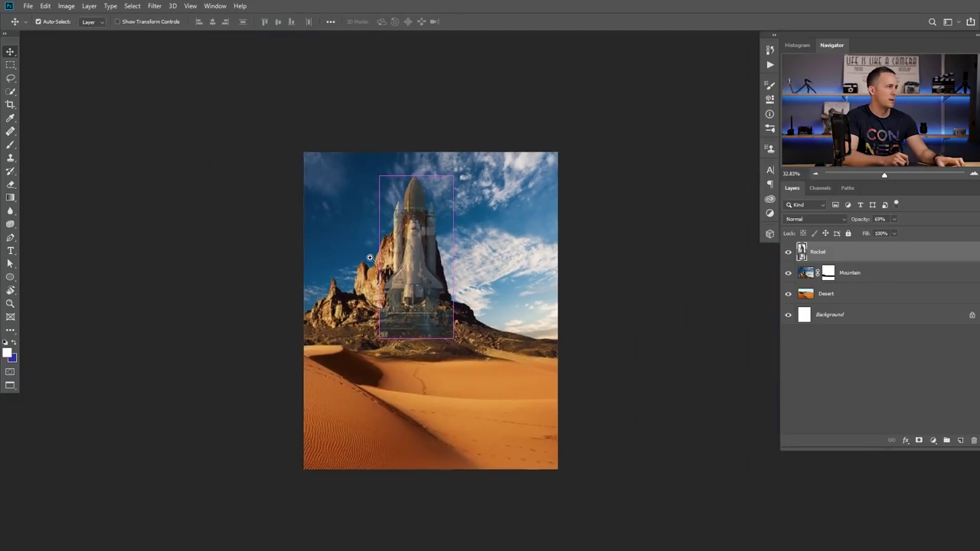
scroll(397, 222, up, 2)
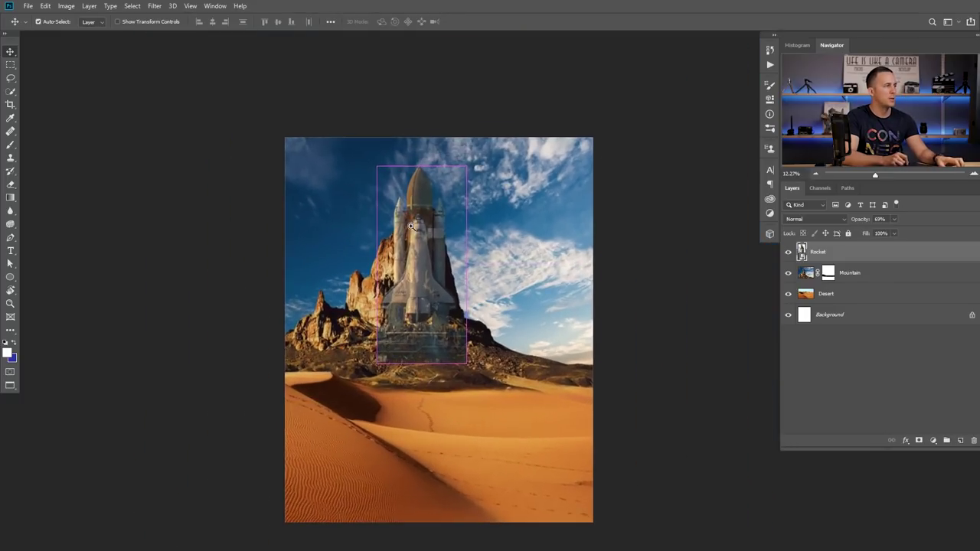
scroll(423, 231, up, 2)
scroll(428, 234, down, 1)
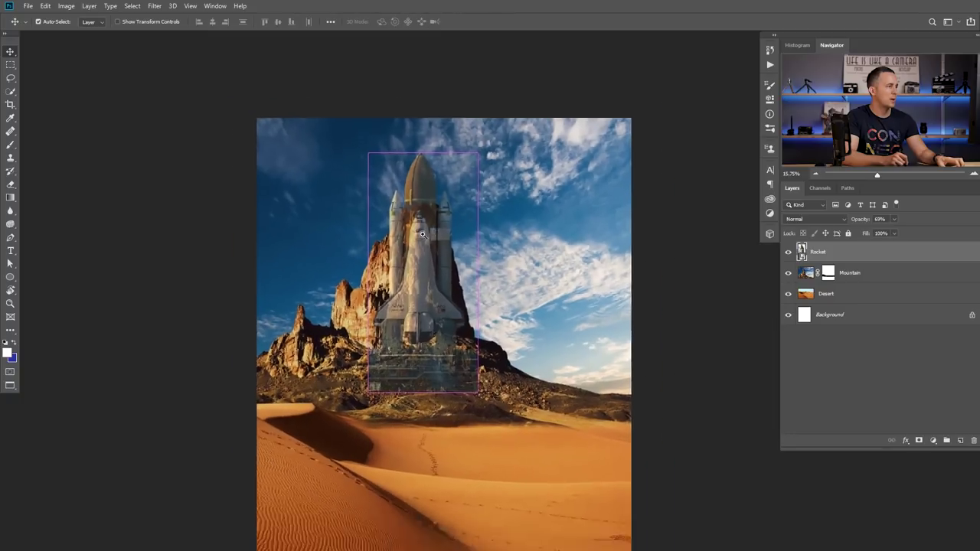
scroll(440, 236, up, 3)
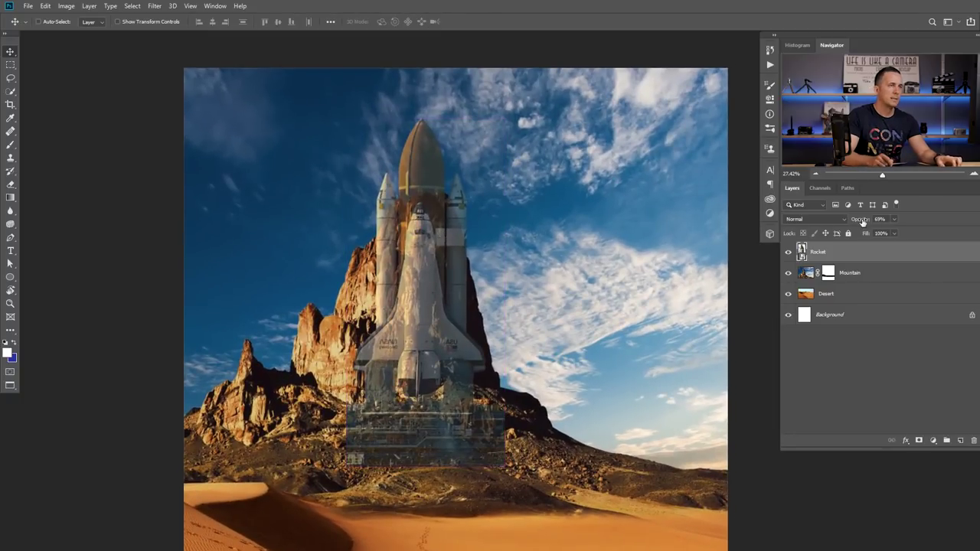
Step: Restore the Rocket layer's opacity to 100%
drag(882, 224, 894, 224)
scroll(440, 248, up, 1)
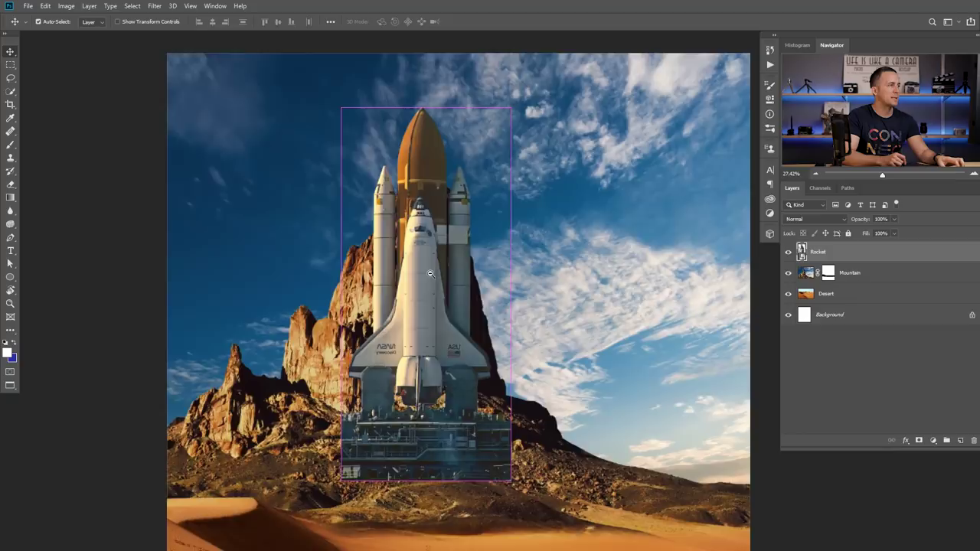
scroll(439, 302, down, 3)
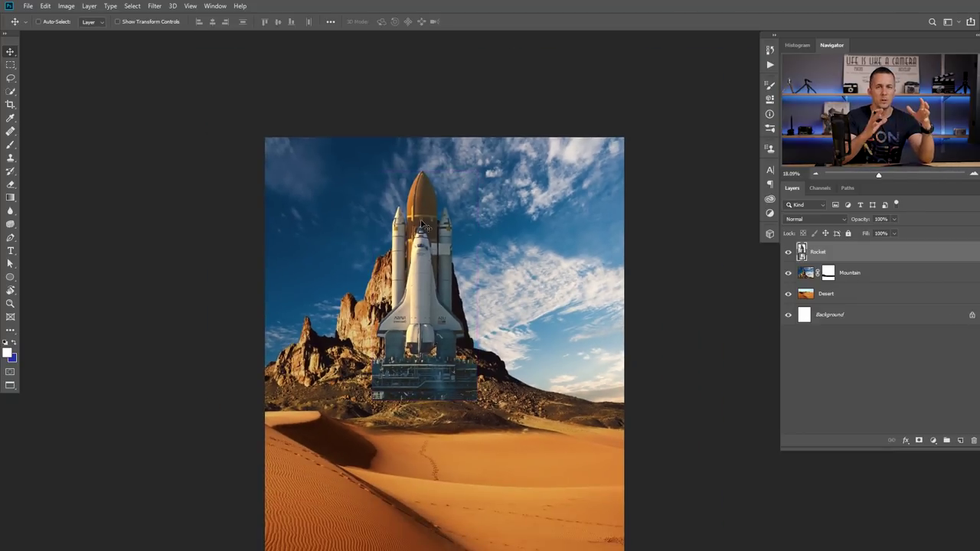
Step: Add a Color Balance adjustment clipped to the Mountain layer, and undo a trial shift of the midtones
click(879, 277)
click(933, 439)
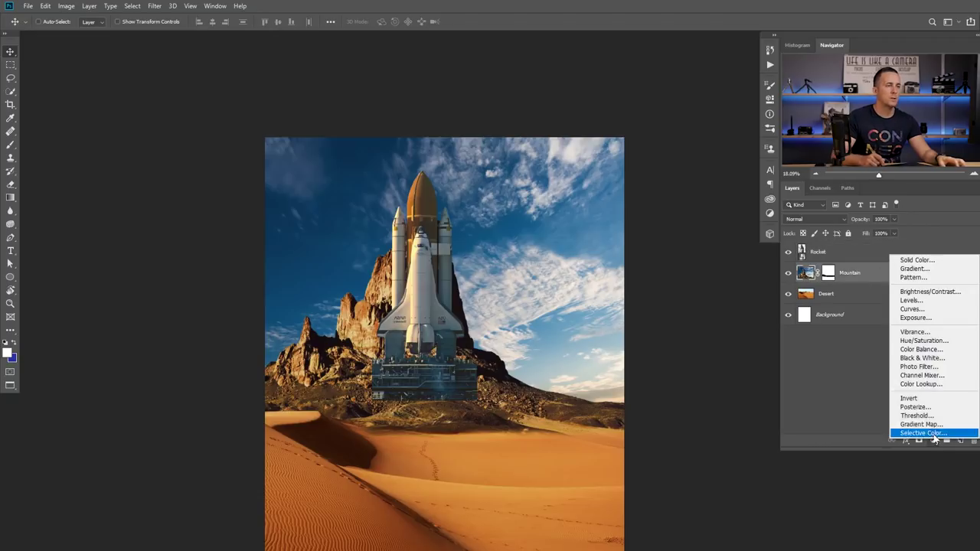
click(920, 349)
click(682, 281)
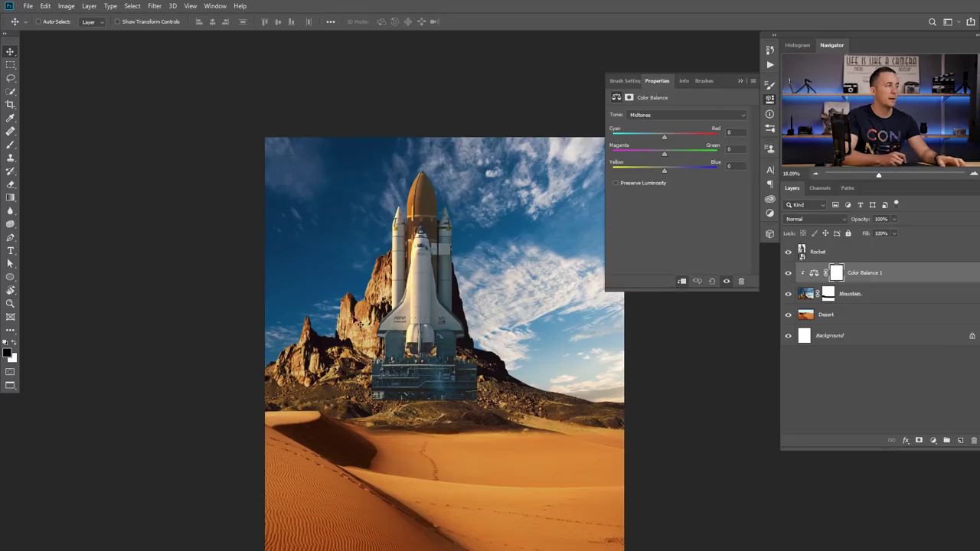
mouse_move(664, 153)
mouse_down()
mouse_move(620, 154)
mouse_move(666, 155)
mouse_up()
key(ctrl+z)
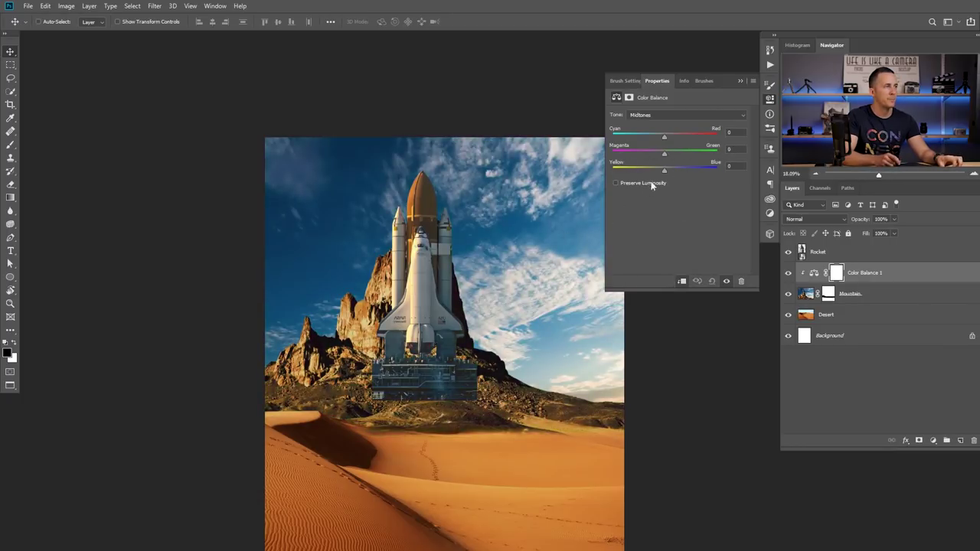
Step: Hide the rocket and warm the mountain's midtones in Color Balance with Cyan-Red +21 and Yellow-Blue -14
drag(399, 347, 425, 342)
drag(425, 341, 438, 290)
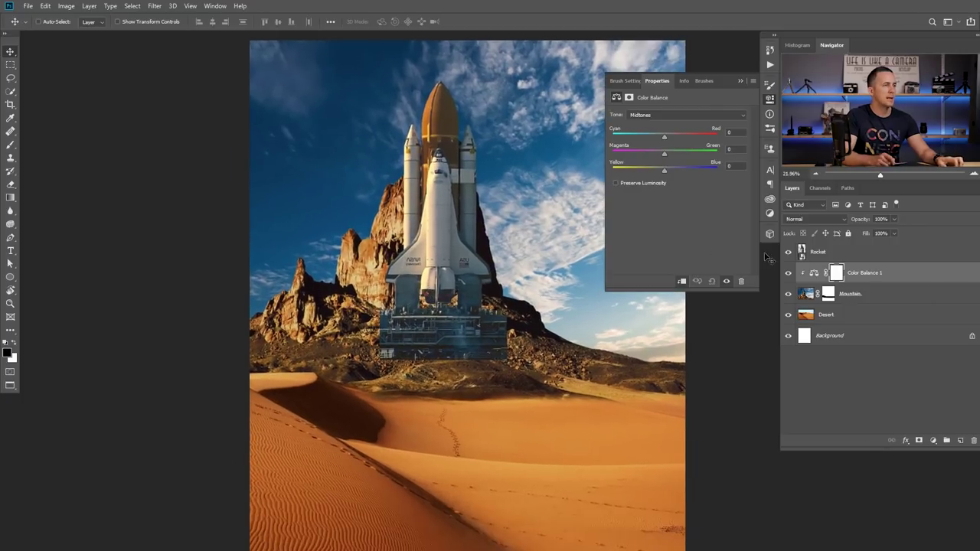
click(787, 252)
scroll(462, 262, down, 1)
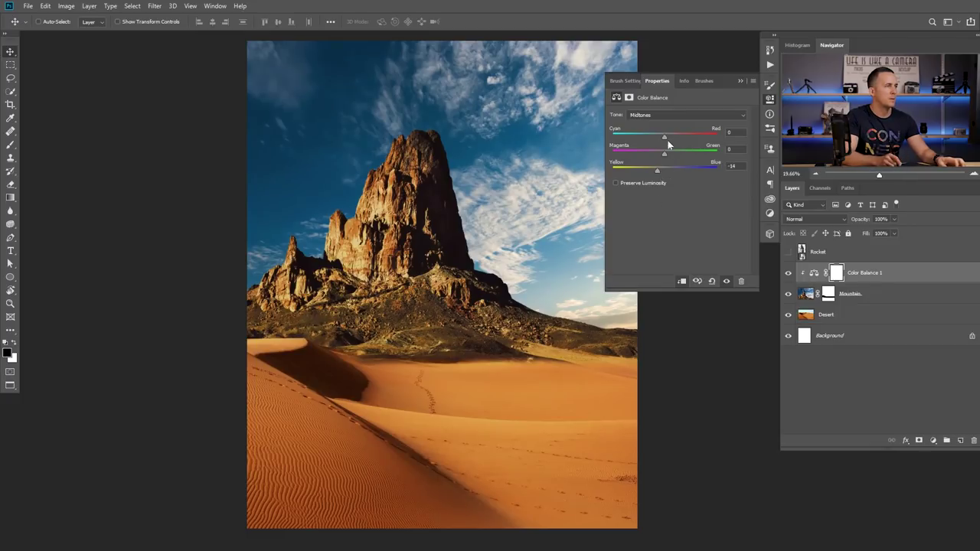
drag(672, 137, 671, 137)
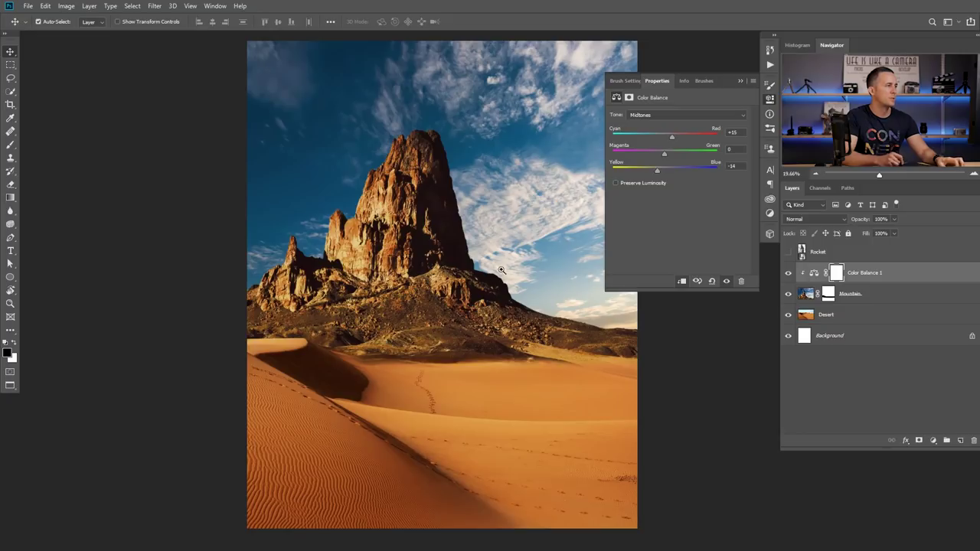
scroll(501, 271, down, 2)
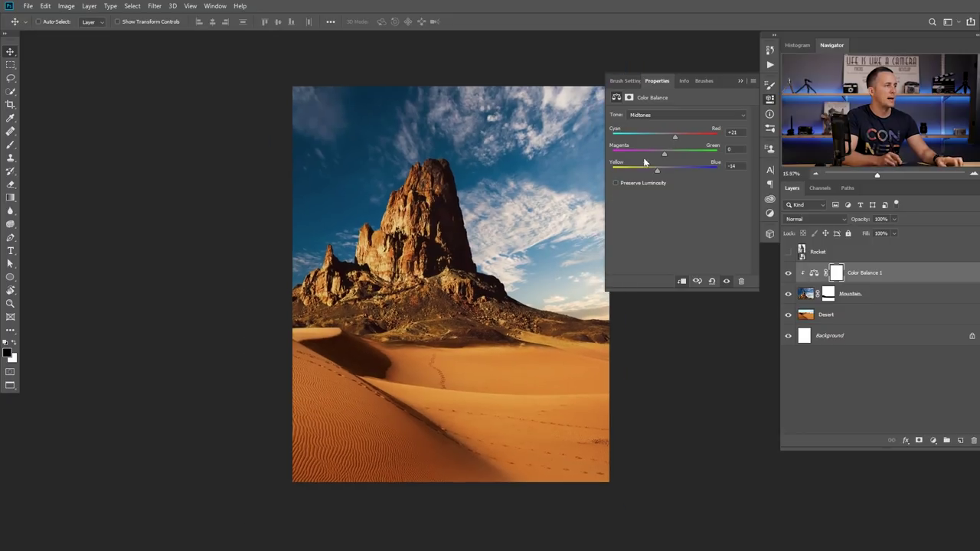
scroll(474, 280, up, 1)
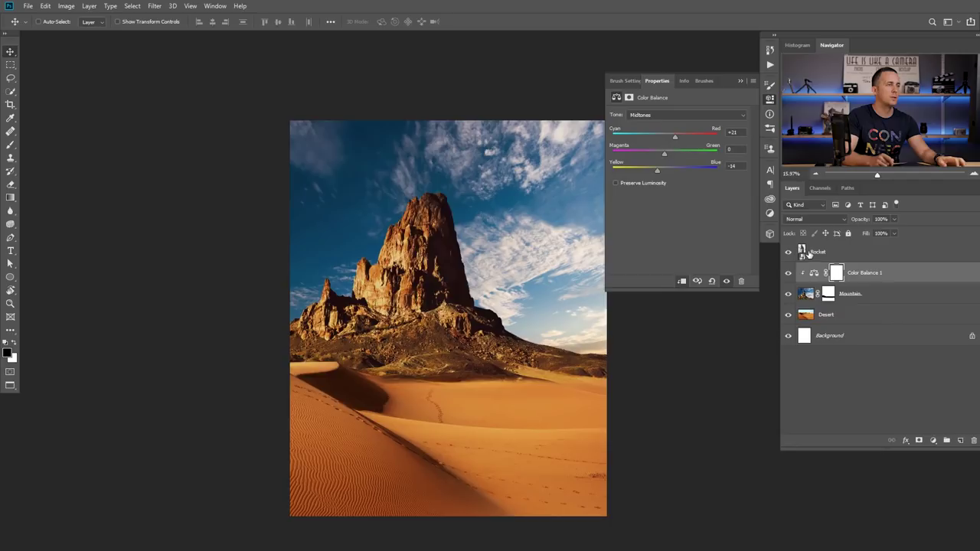
Step: Add a Curves adjustment clipped to the Rocket layer
click(809, 255)
scroll(433, 238, up, 2)
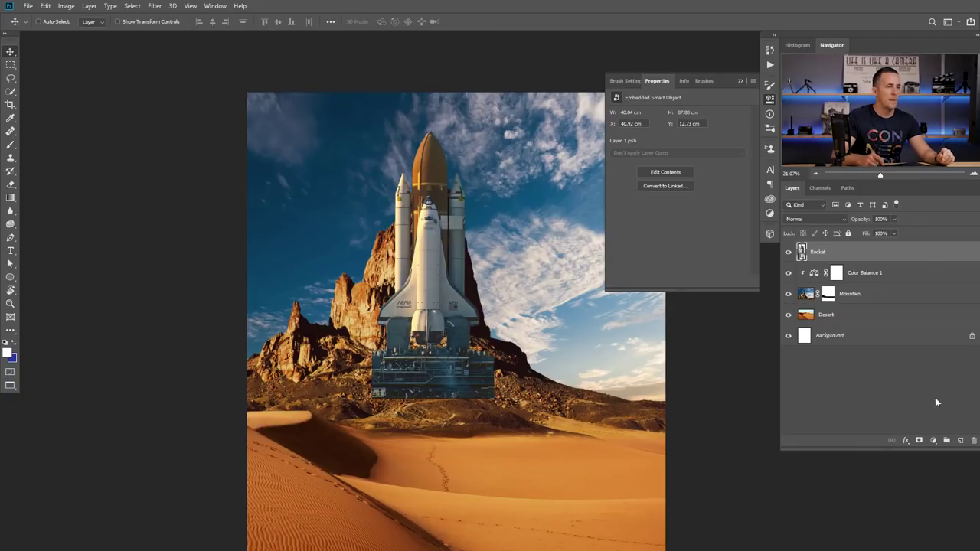
click(933, 441)
click(922, 315)
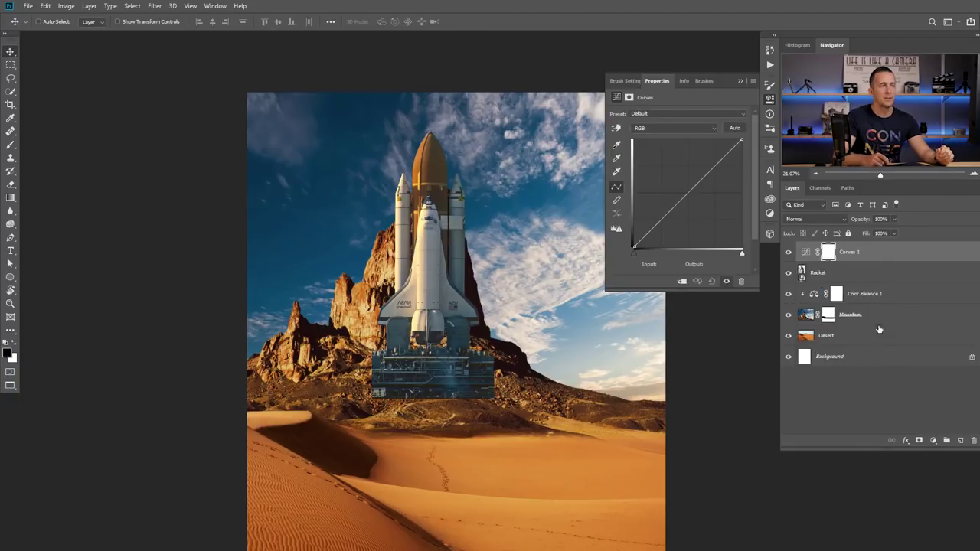
click(678, 283)
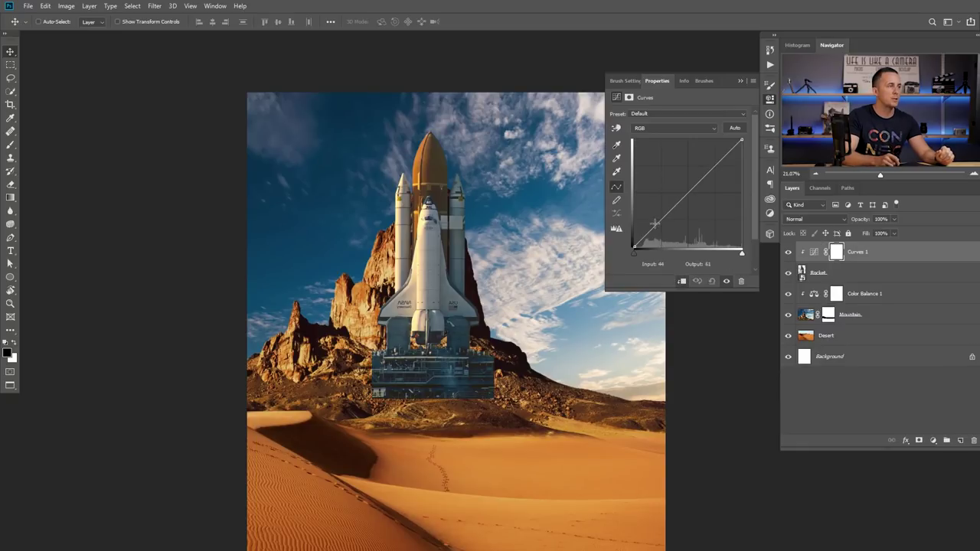
Step: Boost the rocket's contrast with an S-curve, darkening the shadows and raising the highlight point to input 184, output 198
drag(658, 222, 661, 226)
drag(717, 167, 713, 163)
drag(637, 251, 663, 227)
drag(713, 163, 712, 163)
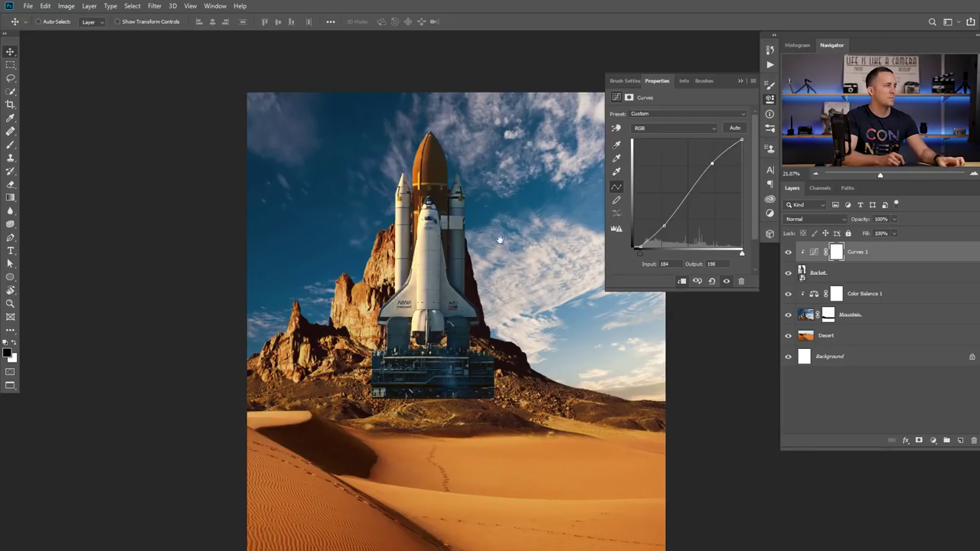
Step: Compare the rocket with and without its Curves contrast adjustment across the whole composite
scroll(490, 253, down, 2)
click(739, 81)
click(788, 253)
click(789, 253)
scroll(470, 228, up, 1)
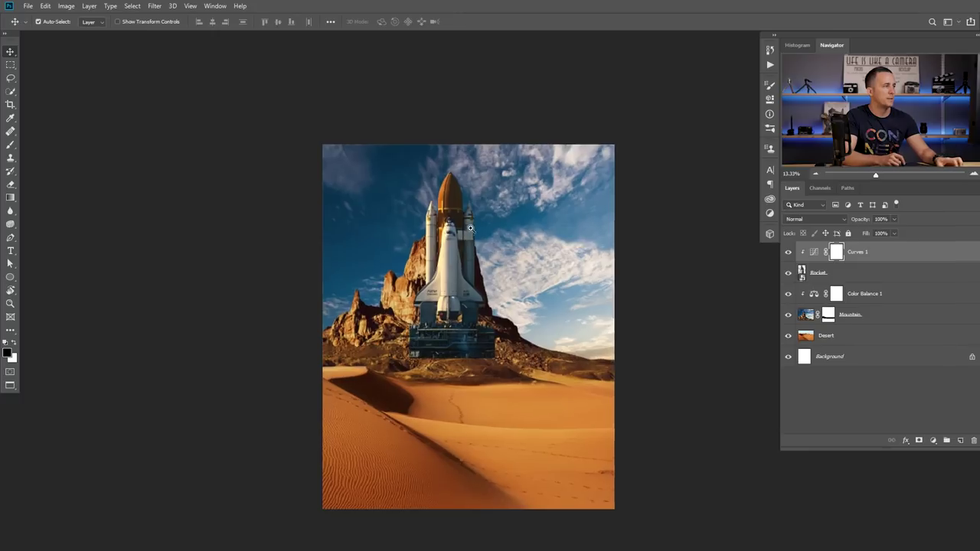
scroll(470, 228, up, 1)
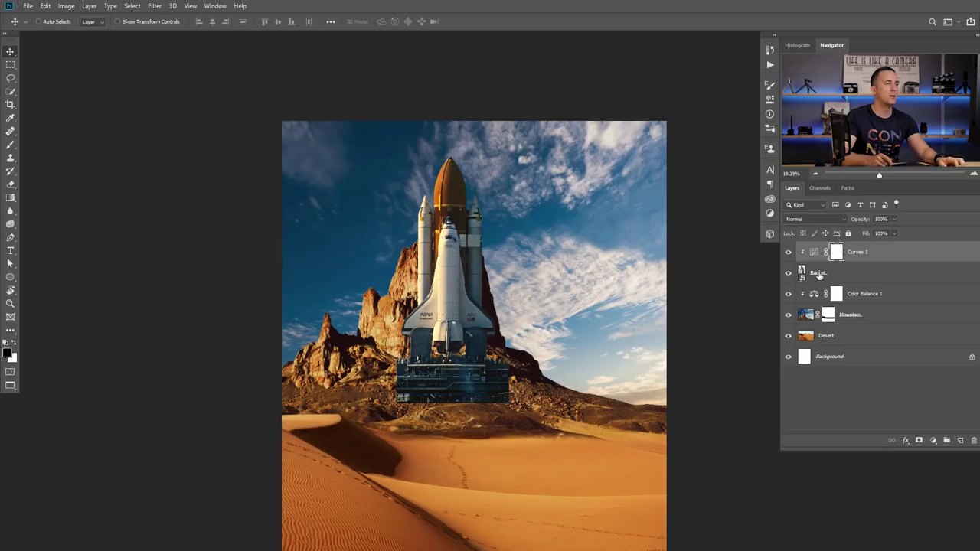
Step: Add a layer mask to the Rocket layer and choose the Cloud/Dust brush at 100% opacity for painting on it
click(819, 274)
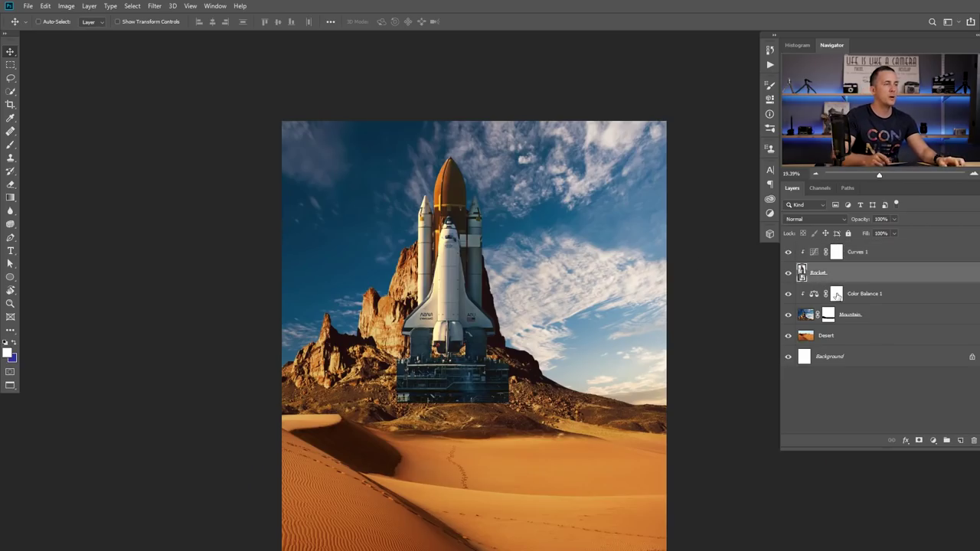
click(919, 441)
scroll(454, 253, up, 2)
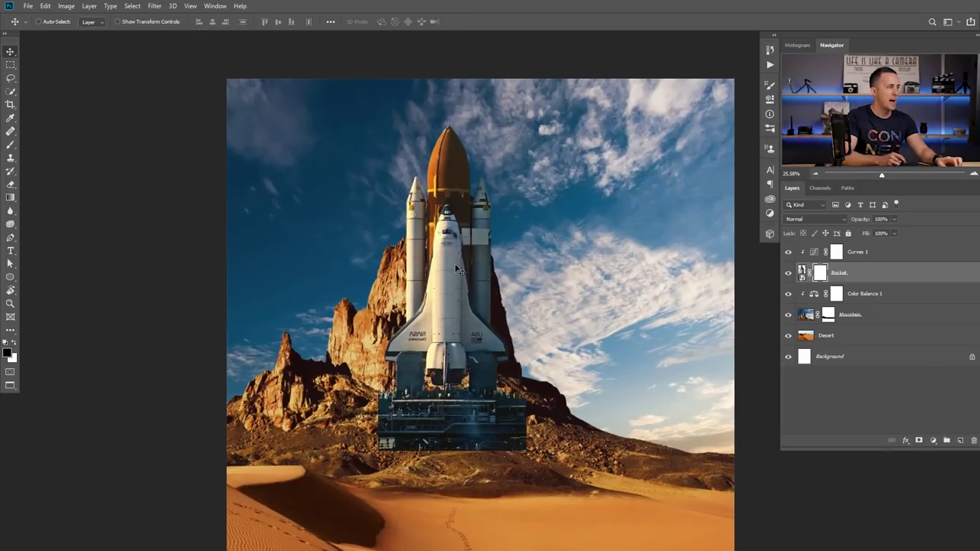
right_click(459, 267)
key(Escape)
key(b)
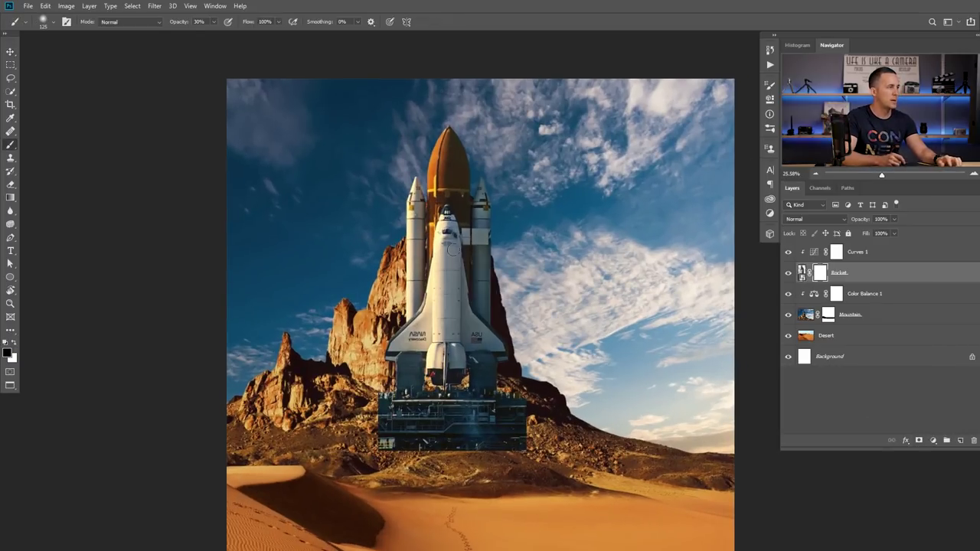
right_click(469, 262)
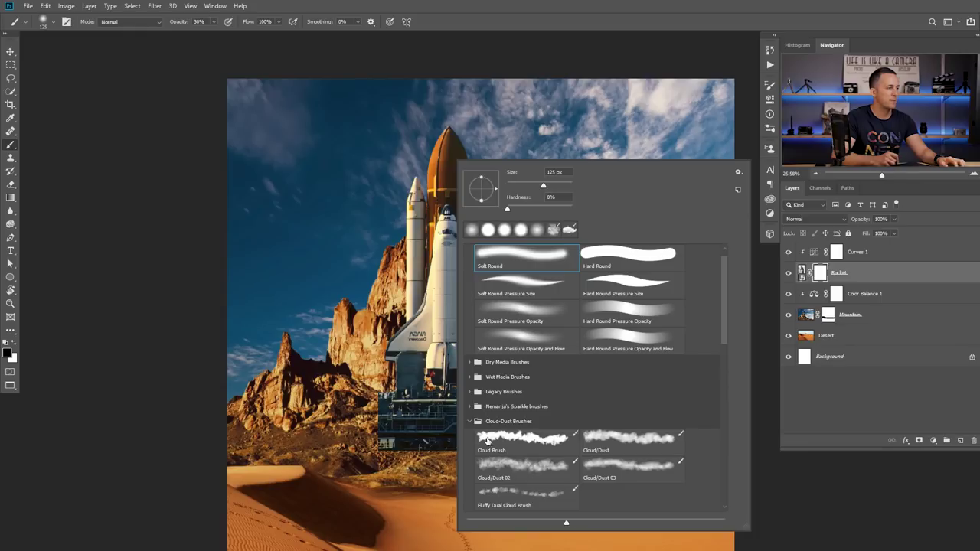
click(614, 441)
key(Return)
Step: Paint black on the rocket mask over the edge of the left booster, the NASA-marked wing and the launch tower edge beneath it
scroll(411, 268, up, 3)
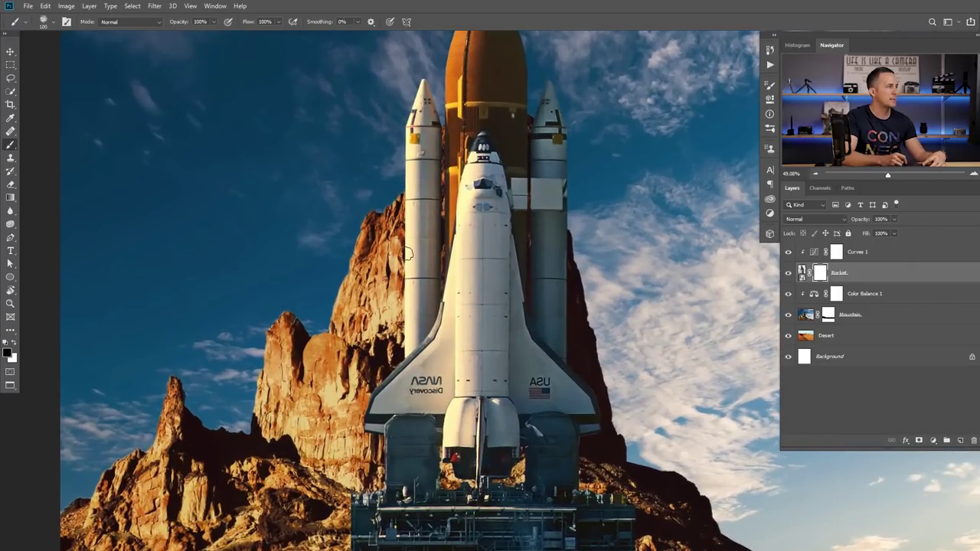
scroll(421, 261, up, 2)
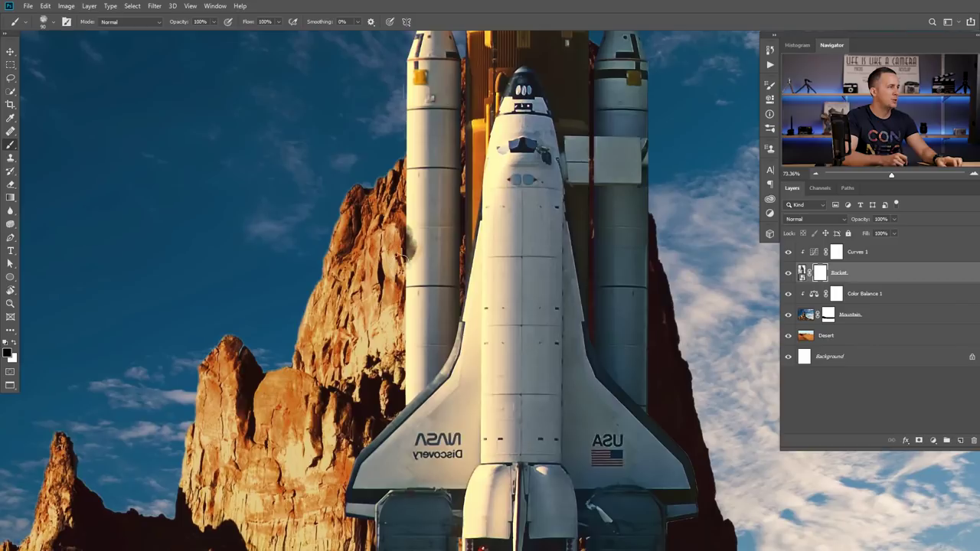
mouse_move(399, 239)
mouse_down()
mouse_move(397, 166)
mouse_move(398, 392)
mouse_move(396, 296)
mouse_up()
mouse_move(438, 327)
mouse_down()
mouse_move(425, 356)
mouse_move(387, 359)
mouse_move(378, 333)
mouse_move(373, 369)
mouse_move(389, 376)
mouse_move(349, 385)
mouse_move(358, 351)
mouse_move(347, 394)
mouse_up()
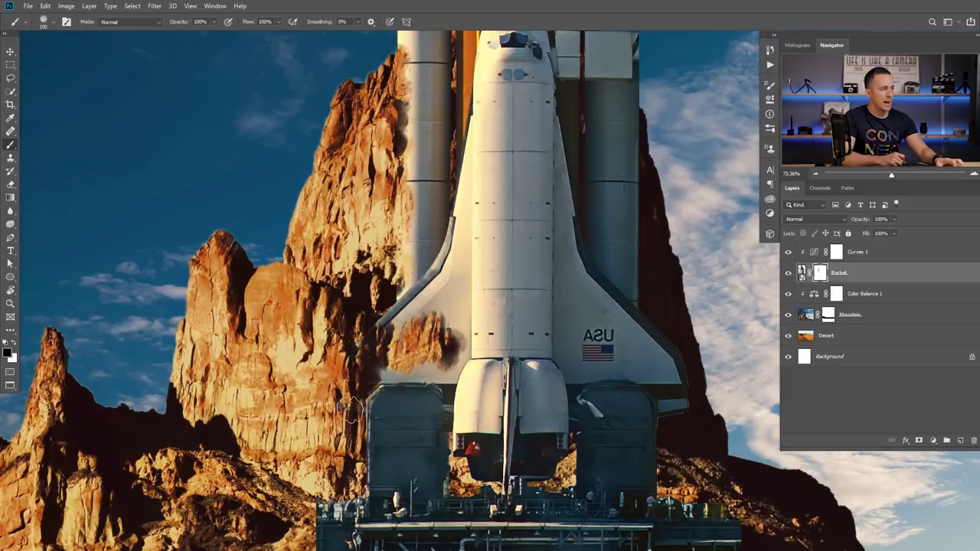
scroll(348, 413, down, 3)
drag(348, 314, 376, 332)
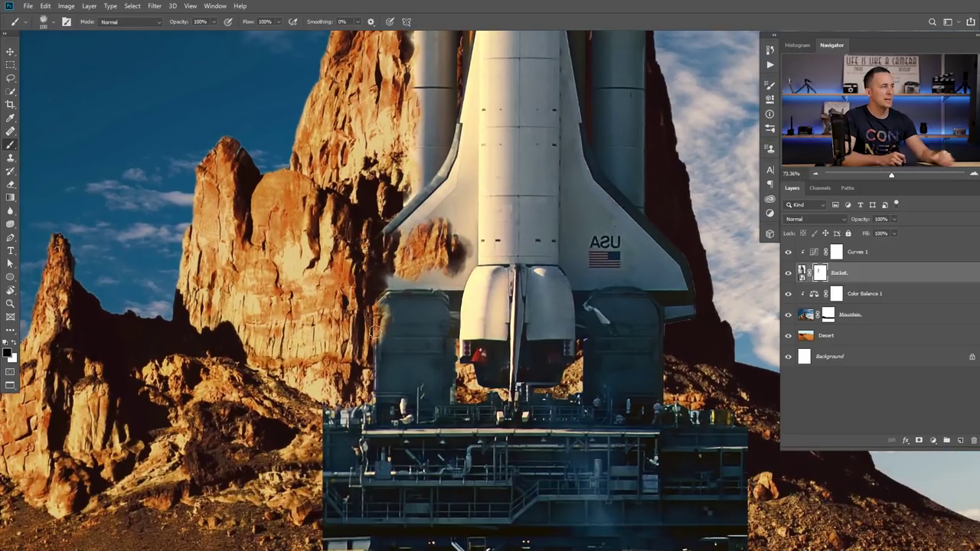
Step: Mask out the launch platform under the shuttle with a brush of about 250 px, revealing the rocky slope
scroll(382, 352, down, 5)
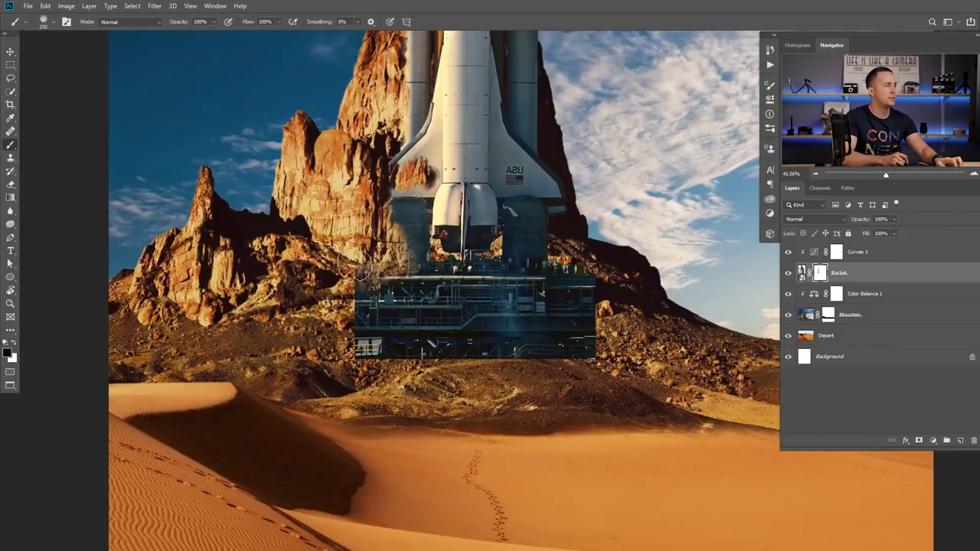
mouse_move(393, 351)
mouse_down()
mouse_move(594, 349)
mouse_move(599, 338)
mouse_move(555, 316)
mouse_move(401, 301)
mouse_move(580, 304)
mouse_move(411, 297)
mouse_move(591, 293)
mouse_move(564, 280)
mouse_move(523, 290)
mouse_move(531, 248)
mouse_move(547, 248)
mouse_move(475, 267)
mouse_move(531, 245)
mouse_up()
key([)
key([)
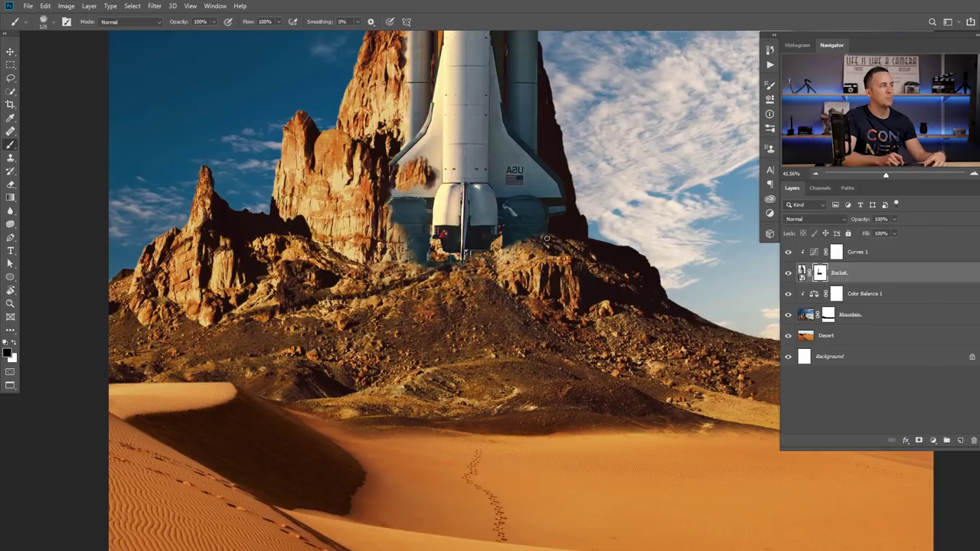
Step: Mask out the right launch tower, the USA-marked wing and the lower right booster, and extend the cutout on the left wing
scroll(552, 226, up, 2)
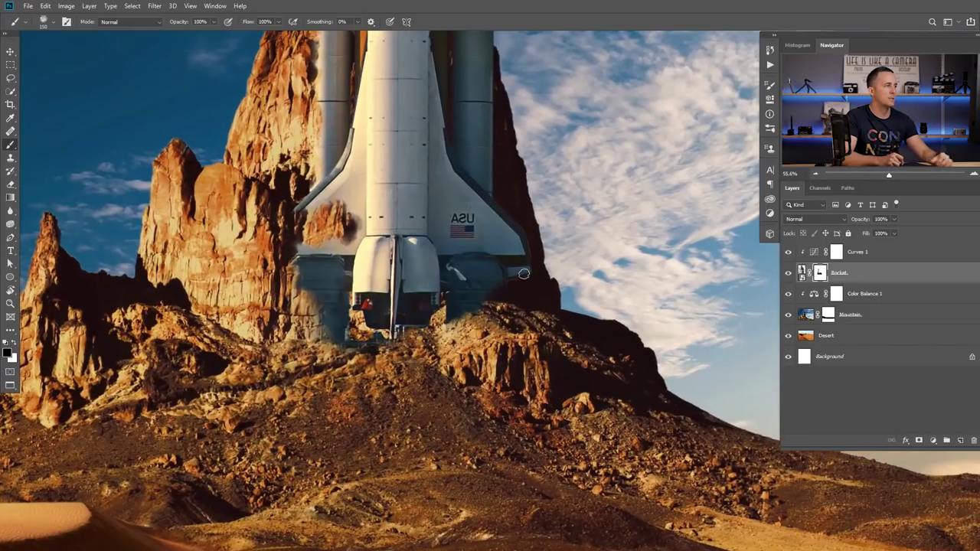
mouse_move(505, 277)
mouse_down()
mouse_move(467, 302)
mouse_move(475, 273)
mouse_move(443, 273)
mouse_move(432, 320)
mouse_move(437, 276)
mouse_move(470, 241)
mouse_move(458, 238)
mouse_move(476, 249)
mouse_move(524, 249)
mouse_move(480, 230)
mouse_move(506, 229)
mouse_move(474, 226)
mouse_up()
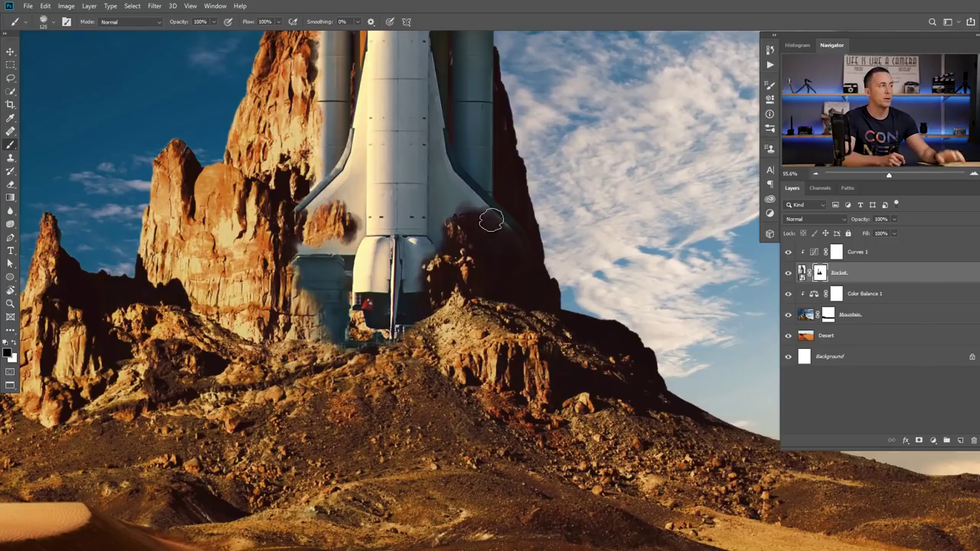
scroll(481, 222, up, 3)
mouse_move(472, 282)
mouse_down()
mouse_move(466, 291)
mouse_move(473, 157)
mouse_move(465, 326)
mouse_up()
mouse_move(276, 379)
mouse_down()
mouse_move(285, 366)
mouse_move(274, 356)
mouse_up()
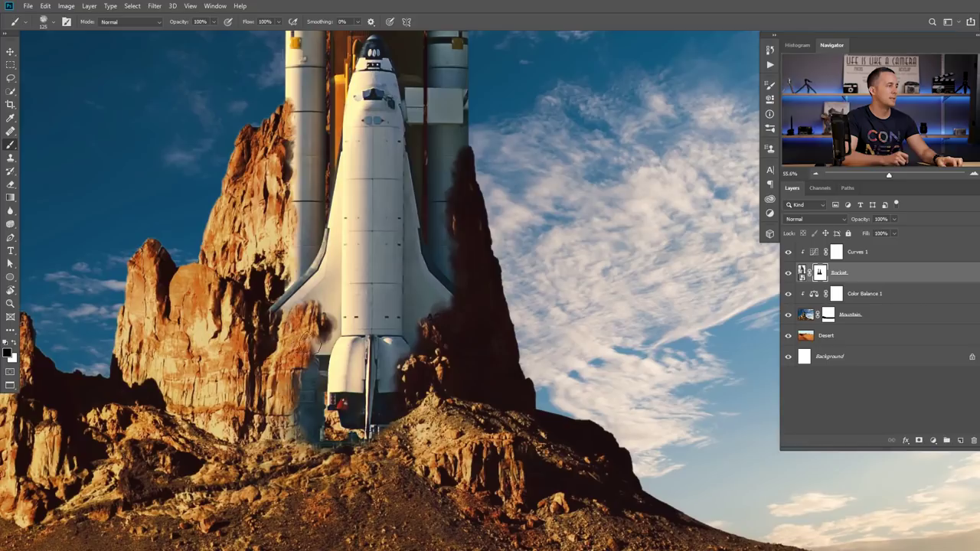
Step: Refine the mask around the left wing and booster, and paint out the gap beside the orbiter and the left engine
key(x)
mouse_move(306, 293)
mouse_down()
mouse_move(312, 321)
mouse_move(301, 323)
mouse_move(311, 322)
mouse_move(269, 300)
mouse_up()
key(x)
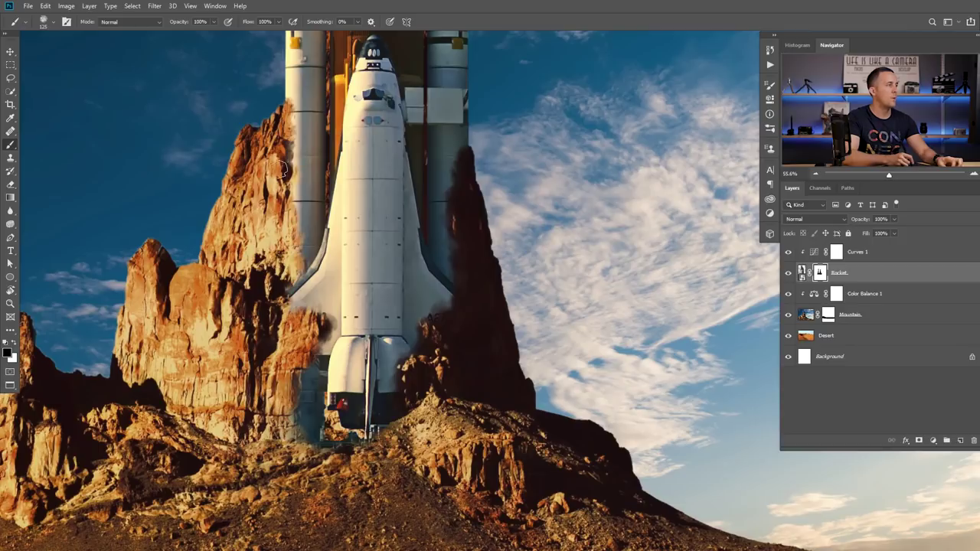
drag(282, 122, 289, 266)
mouse_move(323, 231)
mouse_down()
mouse_move(335, 272)
mouse_move(331, 260)
mouse_move(321, 302)
mouse_move(331, 366)
mouse_up()
mouse_move(333, 395)
mouse_down()
mouse_move(327, 268)
mouse_move(326, 406)
mouse_move(341, 470)
mouse_move(361, 473)
mouse_move(305, 464)
mouse_move(317, 418)
mouse_move(341, 388)
mouse_move(323, 344)
mouse_move(365, 341)
mouse_up()
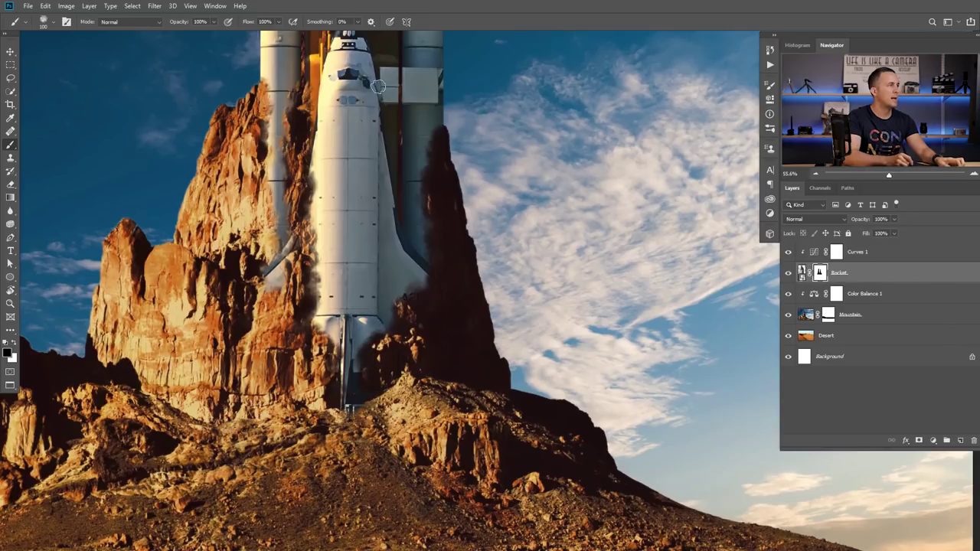
Step: Paint the mask between the orbiter and the right booster and down that booster to bring back the dark rock
mouse_move(400, 79)
mouse_down()
mouse_move(397, 333)
mouse_move(397, 322)
mouse_up()
mouse_move(395, 256)
mouse_down()
mouse_move(375, 401)
mouse_move(380, 161)
mouse_up()
mouse_move(384, 209)
mouse_down()
mouse_move(381, 284)
mouse_move(428, 282)
mouse_move(426, 270)
mouse_move(426, 300)
mouse_move(424, 250)
mouse_move(425, 278)
mouse_up()
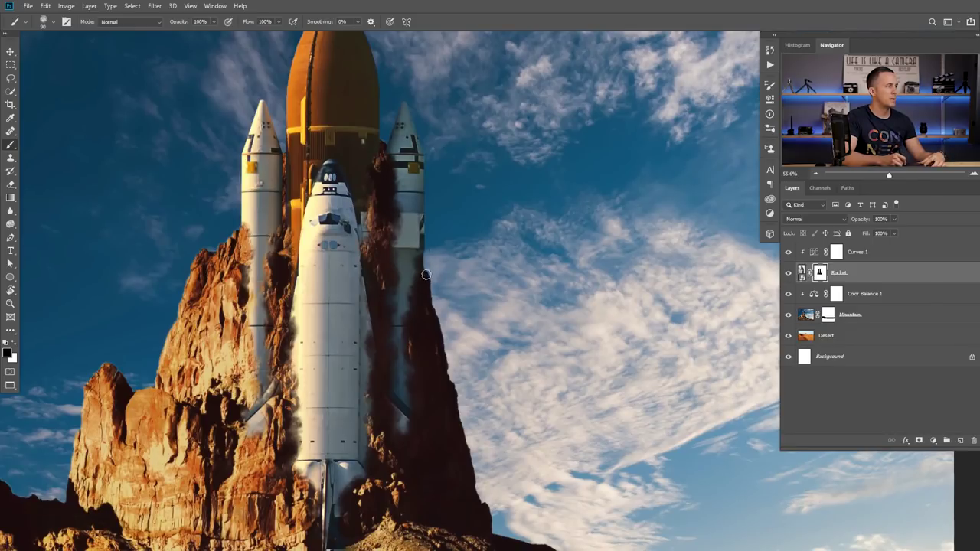
key(x)
key(x)
mouse_move(417, 280)
mouse_down()
mouse_move(408, 288)
mouse_move(413, 385)
mouse_move(400, 394)
mouse_up()
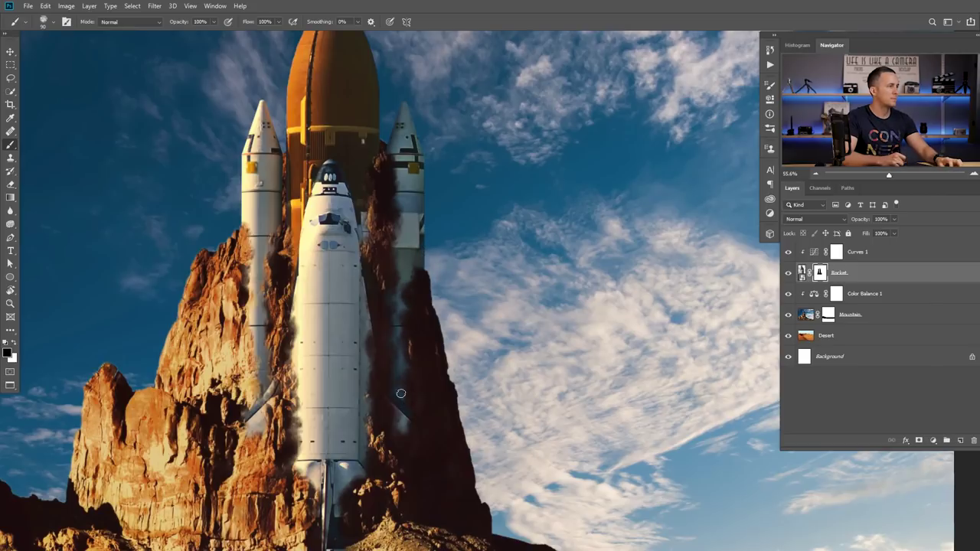
Step: Mask more of the left booster and both sides of the orbiter's body so rock overlaps them
mouse_move(263, 324)
mouse_down()
mouse_move(263, 352)
mouse_move(242, 325)
mouse_move(272, 323)
mouse_up()
mouse_move(258, 284)
mouse_down()
mouse_move(248, 251)
mouse_move(277, 228)
mouse_move(283, 176)
mouse_up()
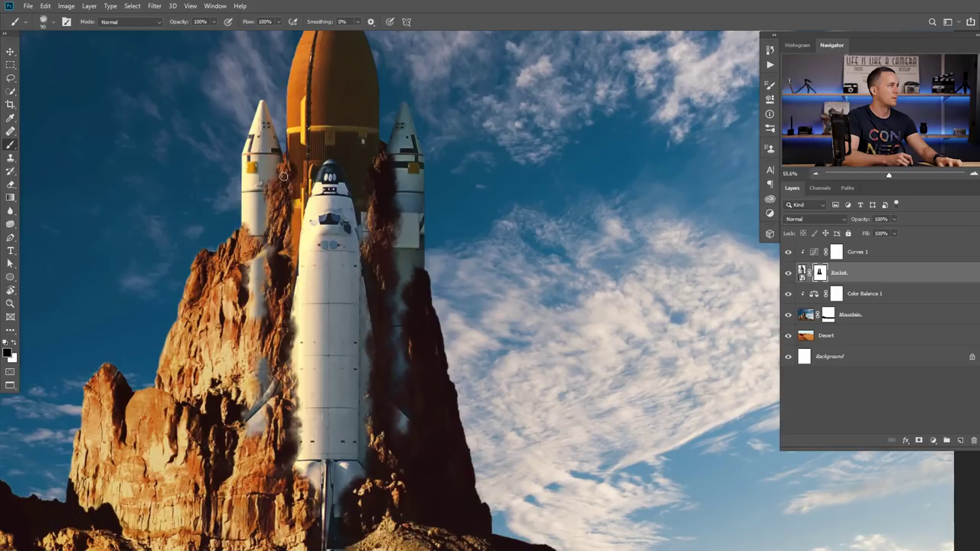
drag(270, 222, 264, 239)
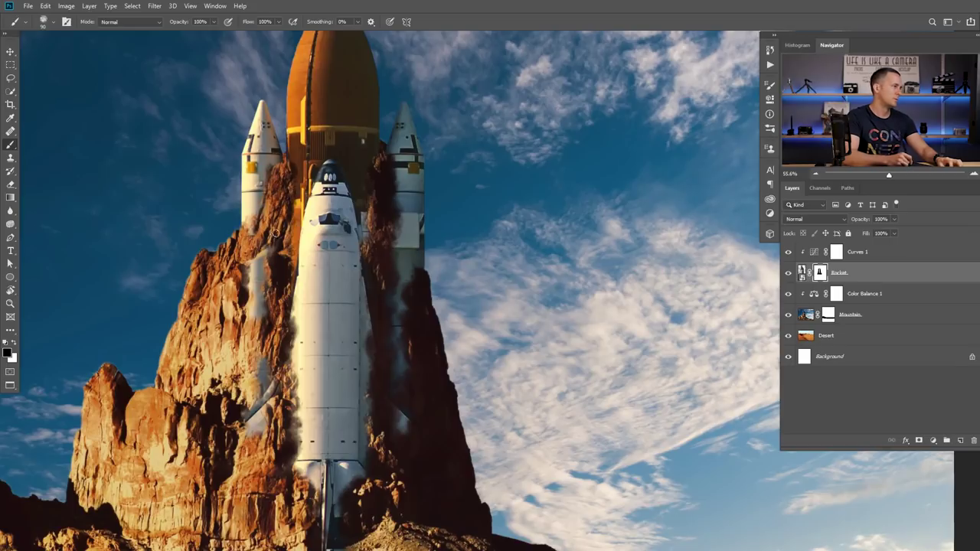
drag(274, 297, 281, 282)
mouse_move(299, 186)
mouse_down()
mouse_move(294, 223)
mouse_move(298, 409)
mouse_up()
mouse_move(356, 281)
mouse_down()
mouse_move(362, 316)
mouse_move(359, 251)
mouse_move(358, 380)
mouse_move(366, 360)
mouse_move(355, 475)
mouse_move(351, 379)
mouse_move(330, 410)
mouse_up()
mouse_move(391, 349)
mouse_down()
mouse_move(365, 399)
mouse_move(359, 360)
mouse_up()
Step: Reduce the brush to 50 px and mask the left edge of the orbiter's body from the engines up towards the nose
scroll(381, 377, up, 3)
key(bracketleft)
key(bracketleft)
key(bracketleft)
key(bracketleft)
key(bracketleft)
key(bracketleft)
key(bracketleft)
key(x)
key(x)
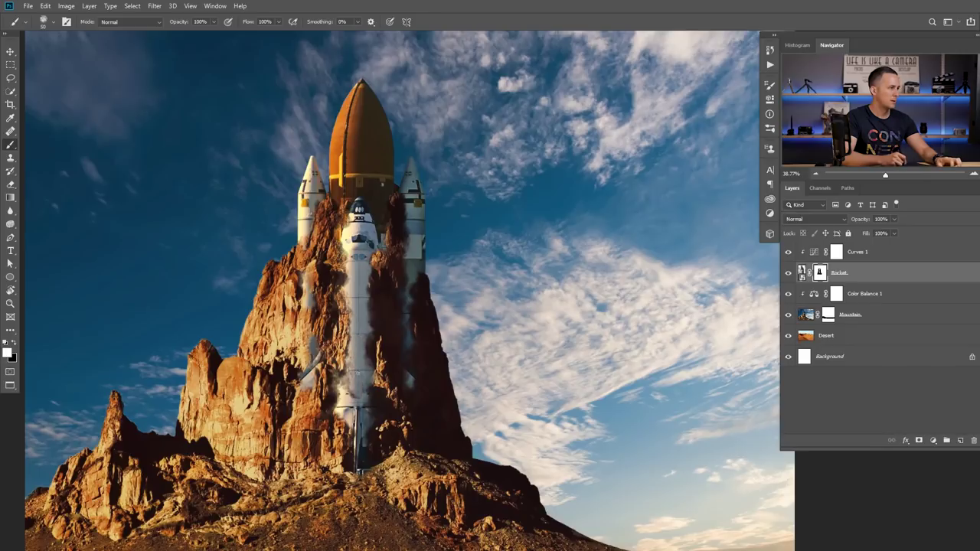
key(x)
drag(351, 398, 352, 272)
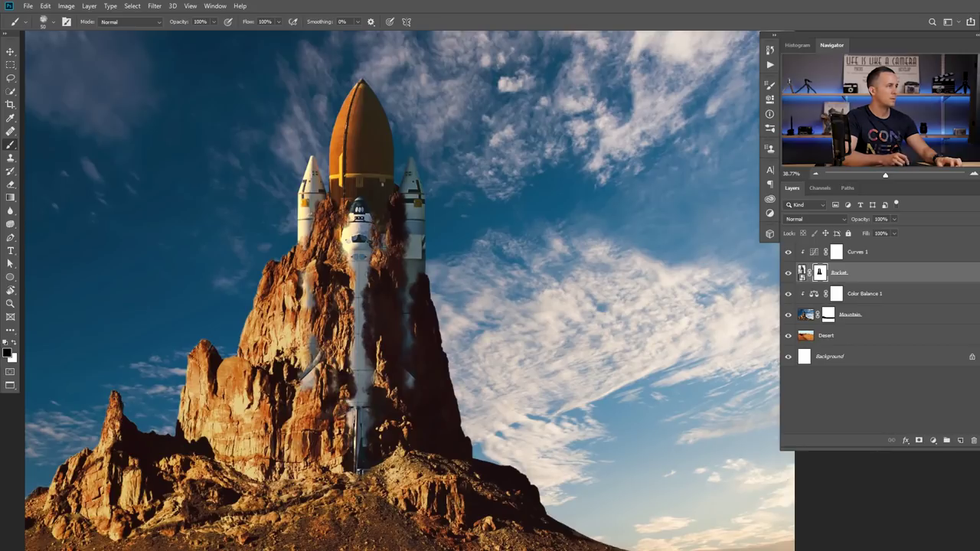
Step: Refine the rocket mask around the orbiter's nose and the left booster, alternating between white and black paint
scroll(369, 194, up, 2)
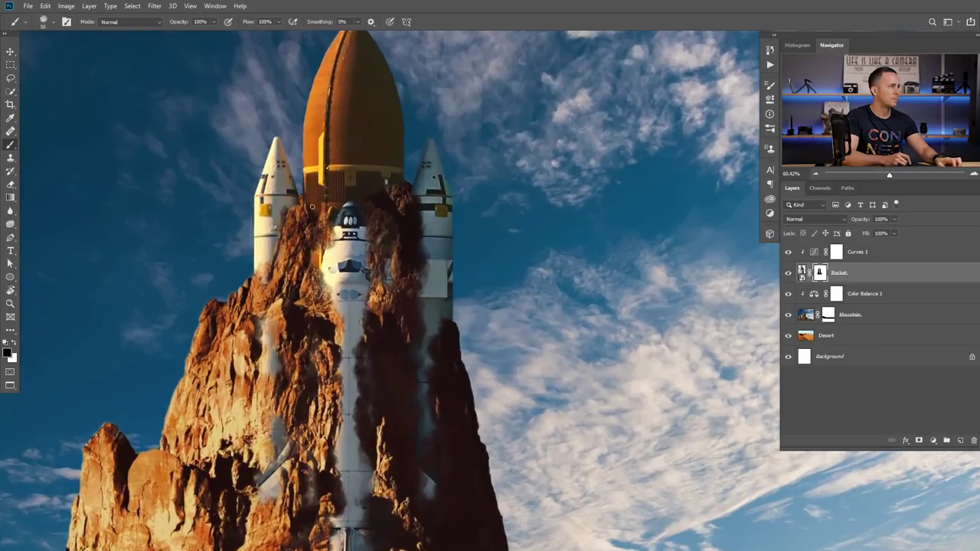
key(x)
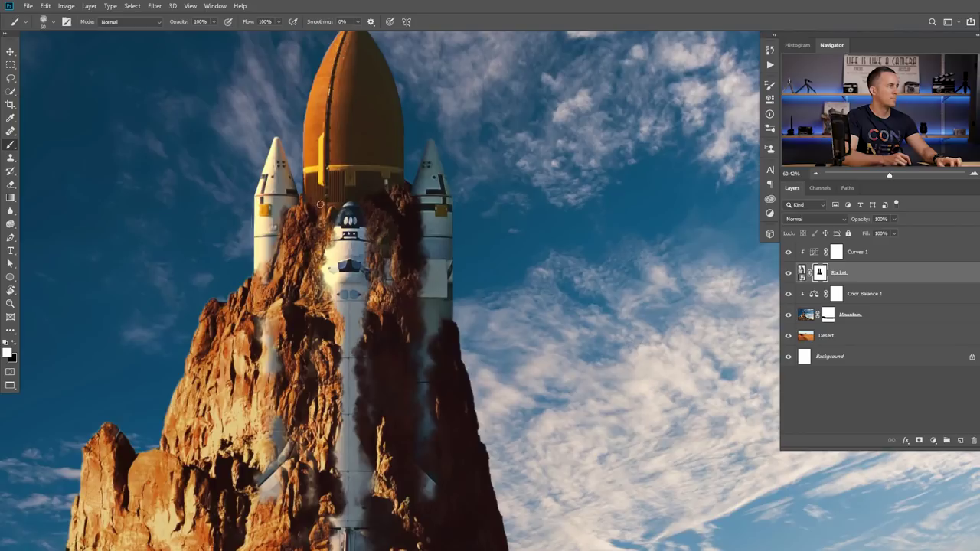
drag(321, 252, 341, 319)
key(x)
mouse_move(333, 242)
mouse_down()
mouse_move(329, 272)
mouse_move(283, 243)
mouse_move(252, 245)
mouse_up()
drag(357, 339, 414, 292)
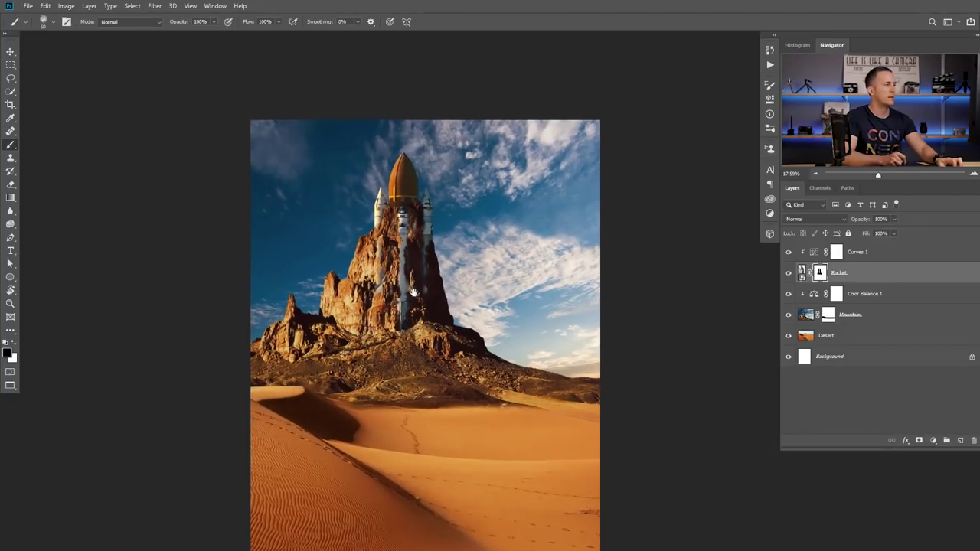
Step: Examine the whole composite and compare the rocket with its layer mask disabled and enabled
scroll(416, 301, down, 1)
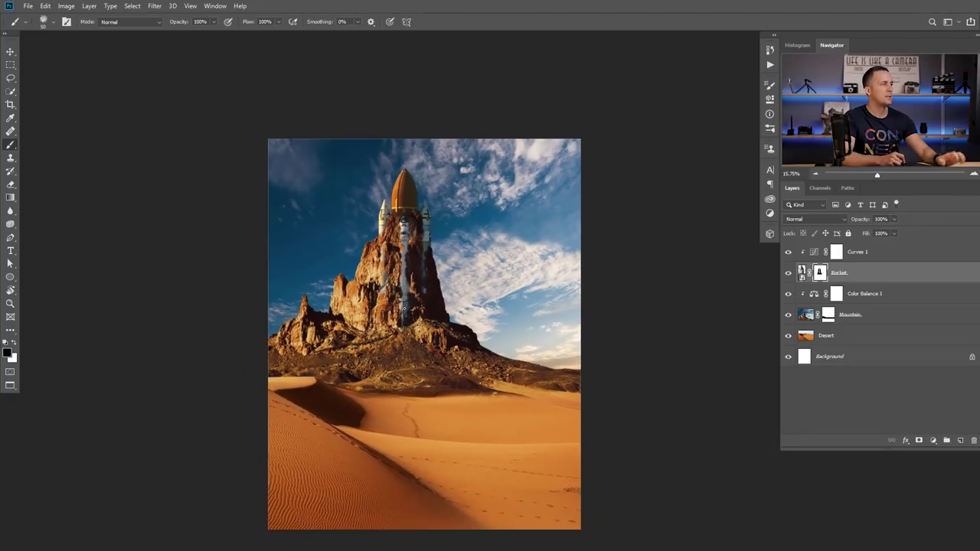
drag(418, 293, 433, 252)
scroll(433, 252, up, 1)
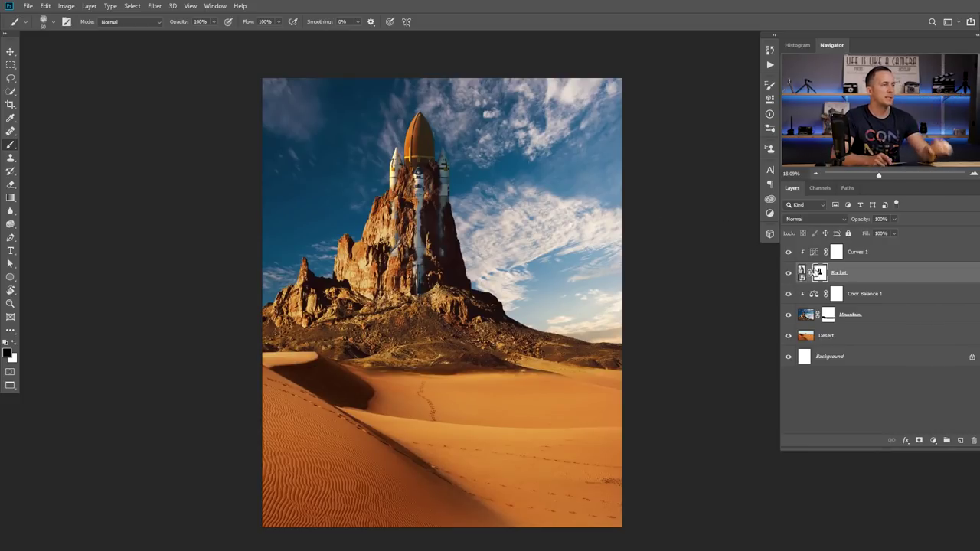
shift+click(819, 275)
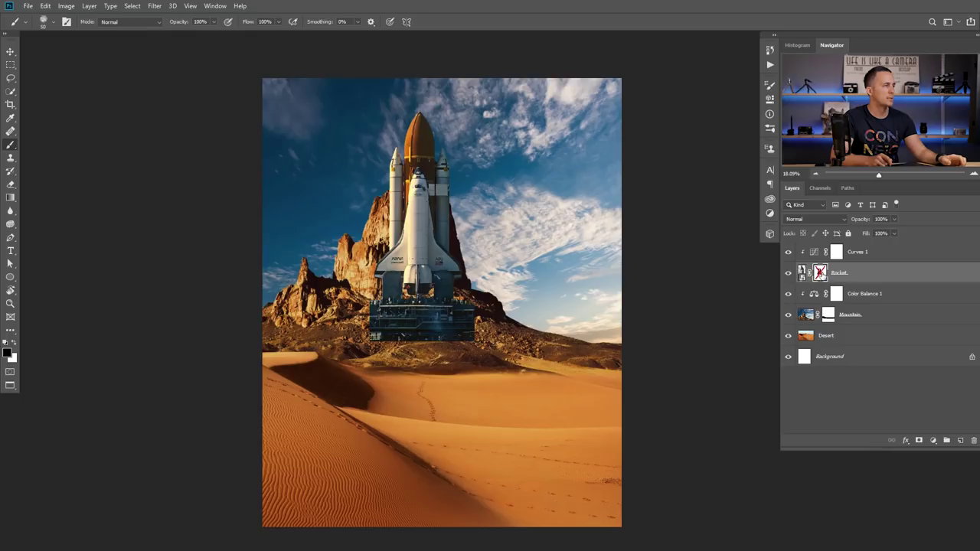
shift+click(820, 274)
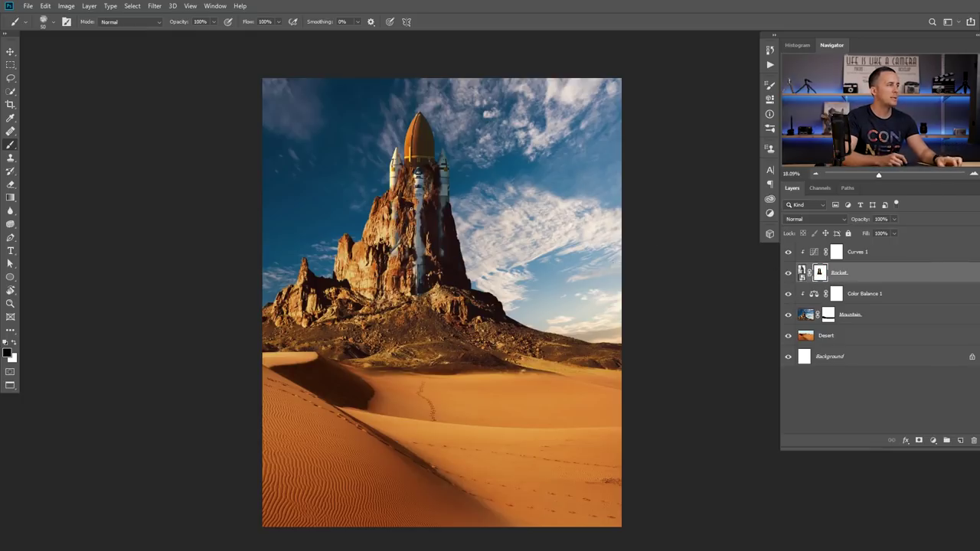
Step: Add a second Curves adjustment above the first one, clipped to the Rocket layer
scroll(406, 206, up, 3)
scroll(441, 180, up, 2)
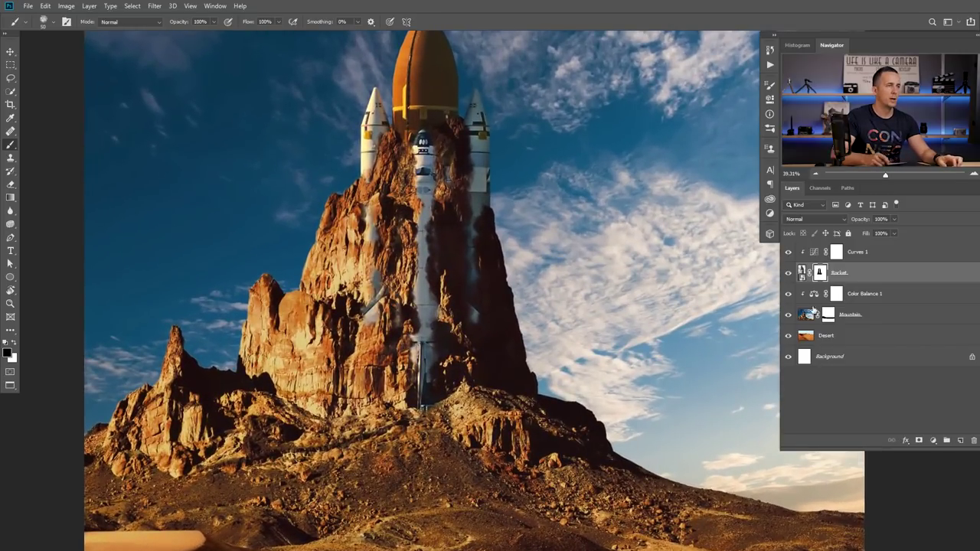
click(806, 258)
click(933, 441)
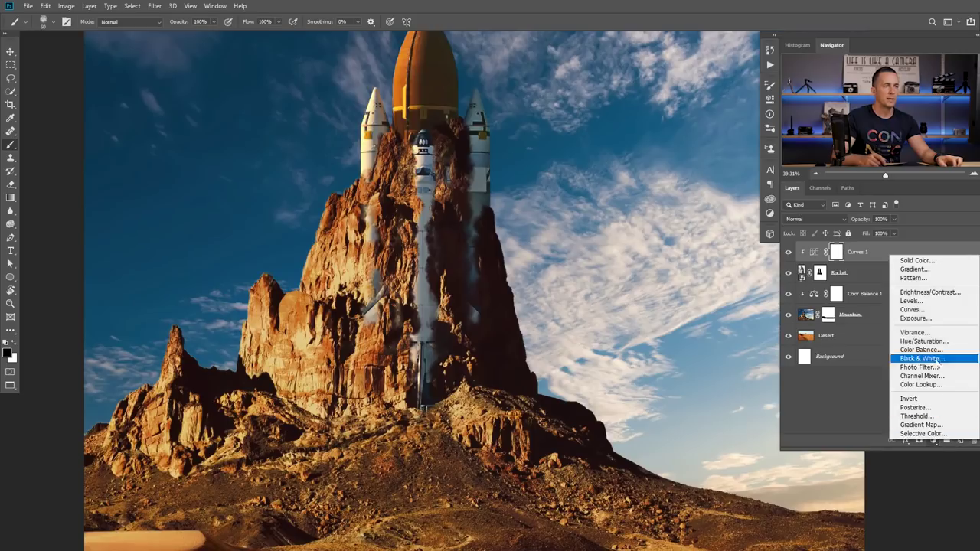
click(914, 320)
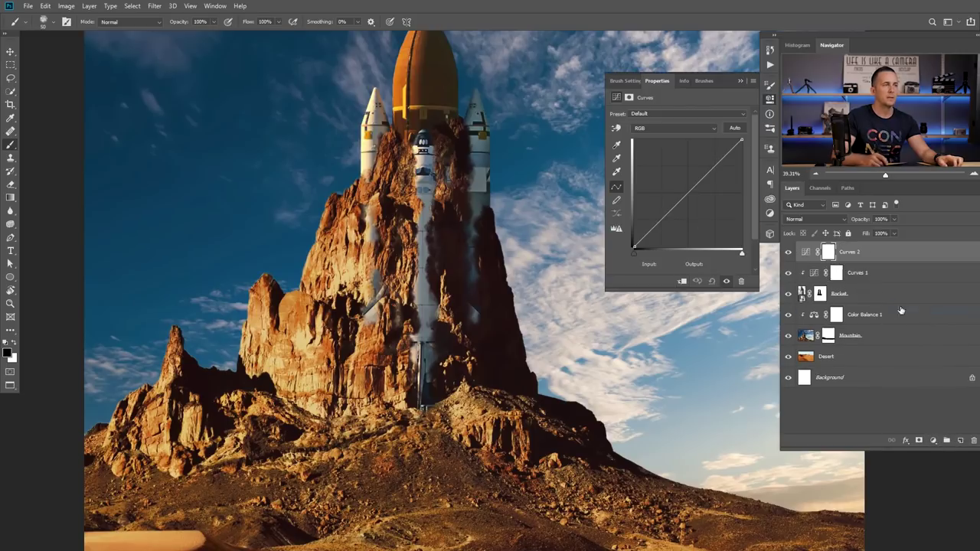
click(682, 281)
Step: Darken the rocket with a curve point at input 167, output 95, and set the adjustment's blend mode to Luminosity
drag(691, 192, 704, 206)
click(815, 219)
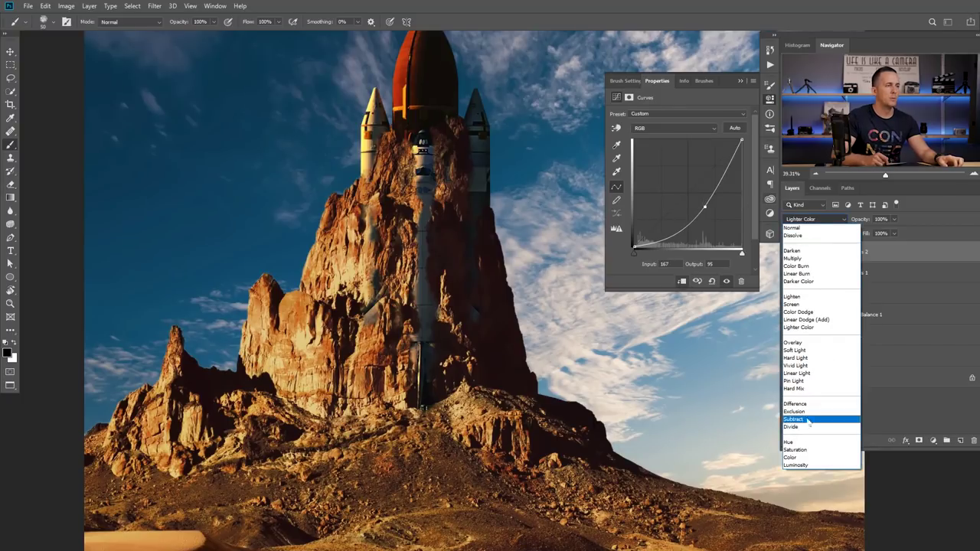
click(796, 465)
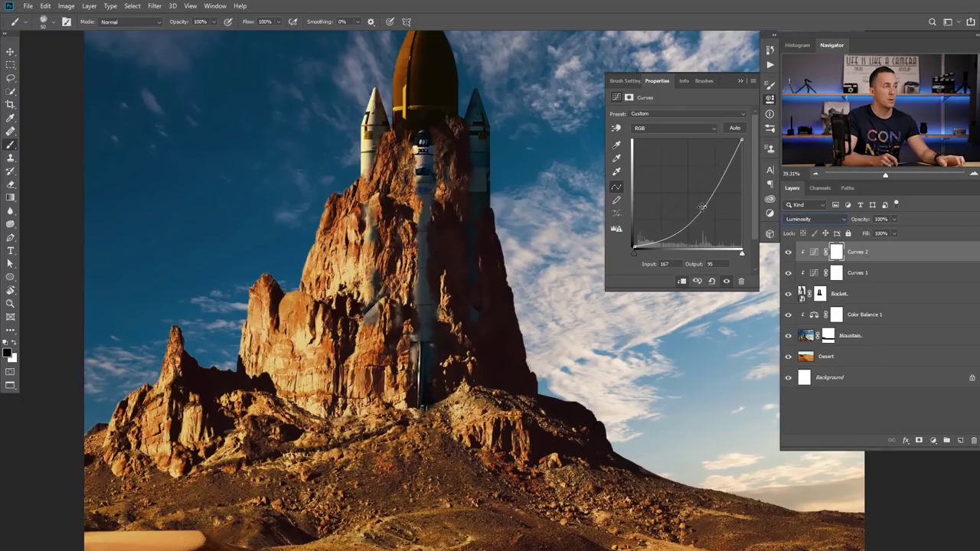
Step: Invert the Curves 2 layer mask to black and choose the Soft Round brush preset
click(835, 253)
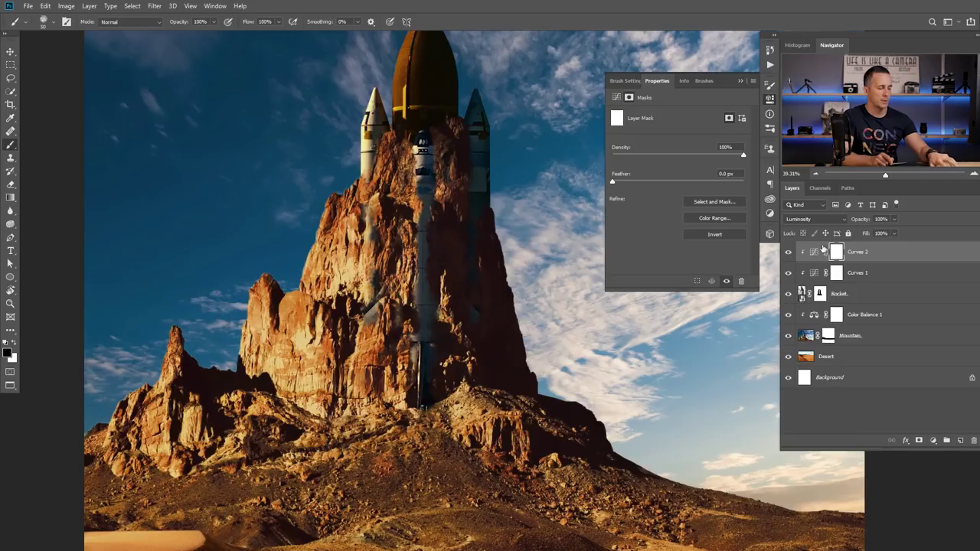
key(ctrl+i)
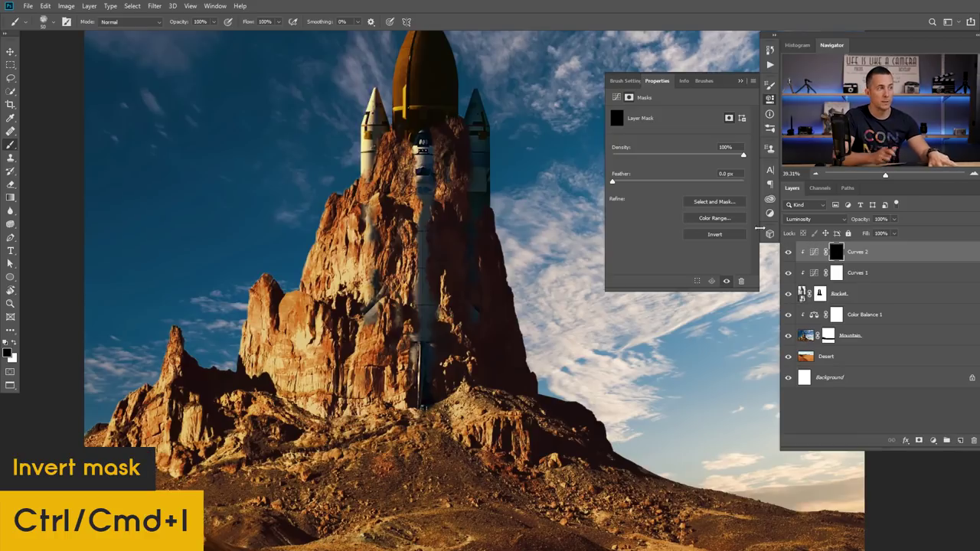
right_click(414, 229)
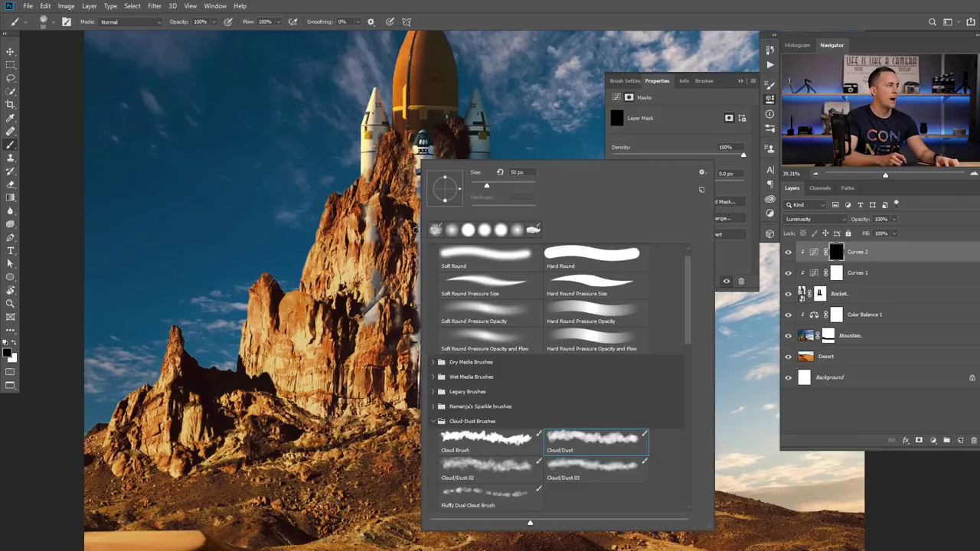
scroll(609, 245, up, 2)
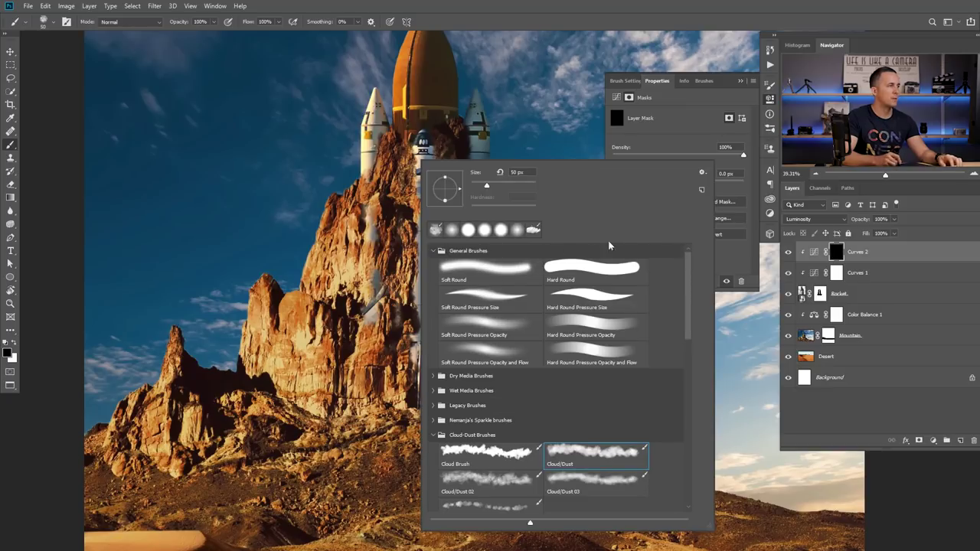
click(500, 270)
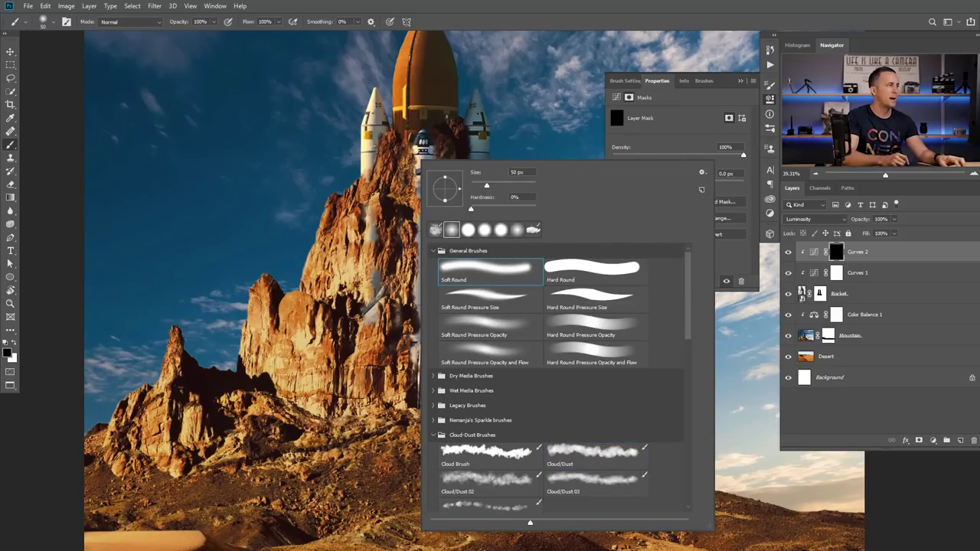
key(Return)
Step: Paint white at 10% opacity on the Curves 2 mask to shade the right booster and the orbiter's body
drag(383, 200, 399, 202)
drag(376, 103, 382, 152)
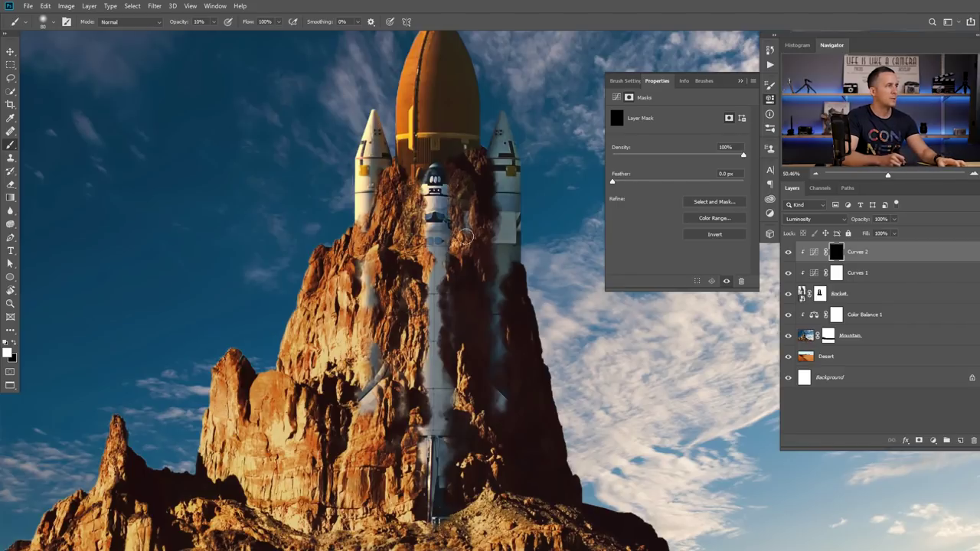
key(bracketright)
key(bracketright)
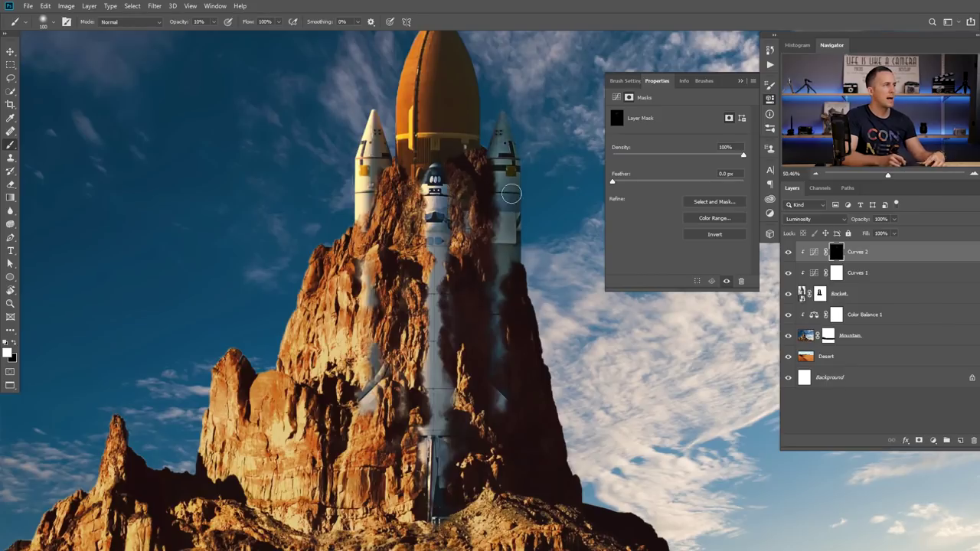
scroll(522, 249, down, 5)
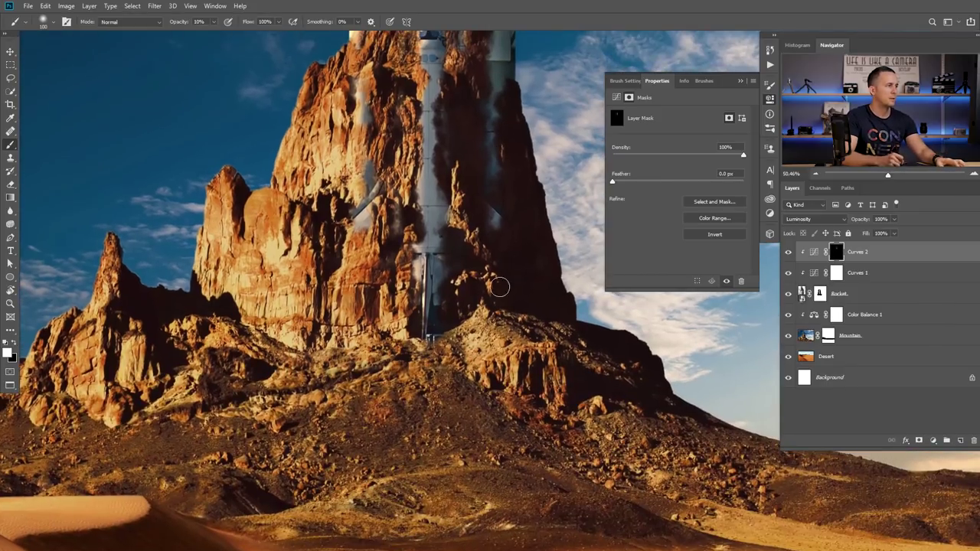
drag(434, 189, 442, 276)
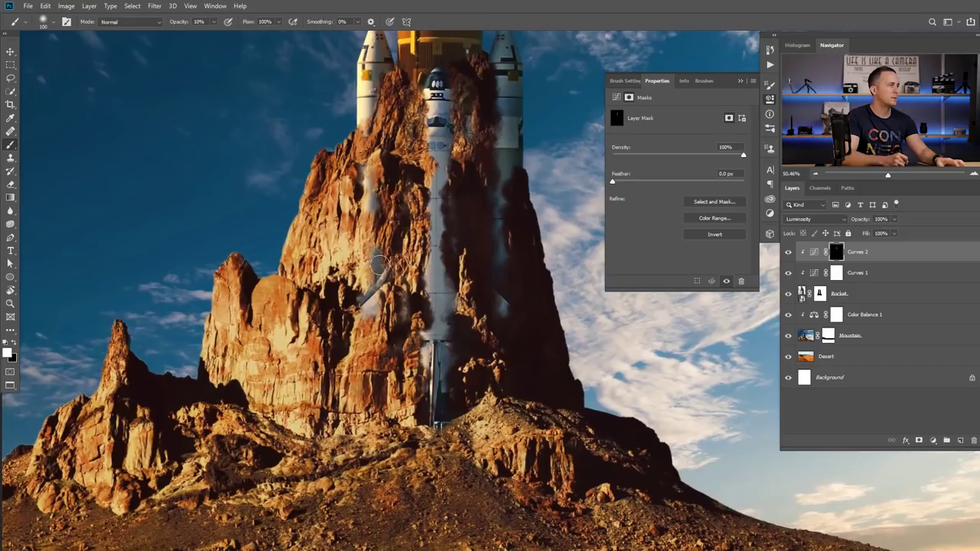
Step: Extend the shading on the Curves 2 mask over the lower right wing at 30% opacity and the fuel tank's shaded side at 10%
key(bracketleft)
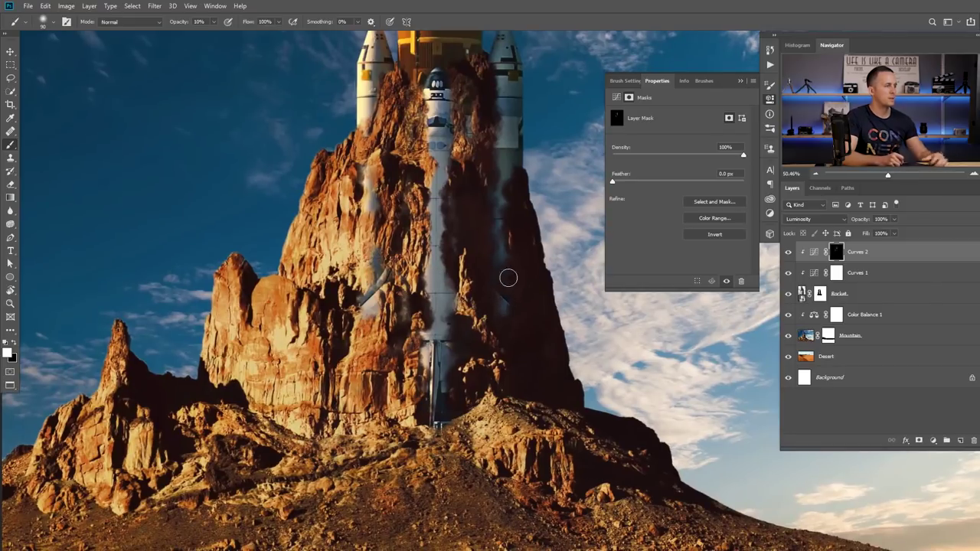
key(3)
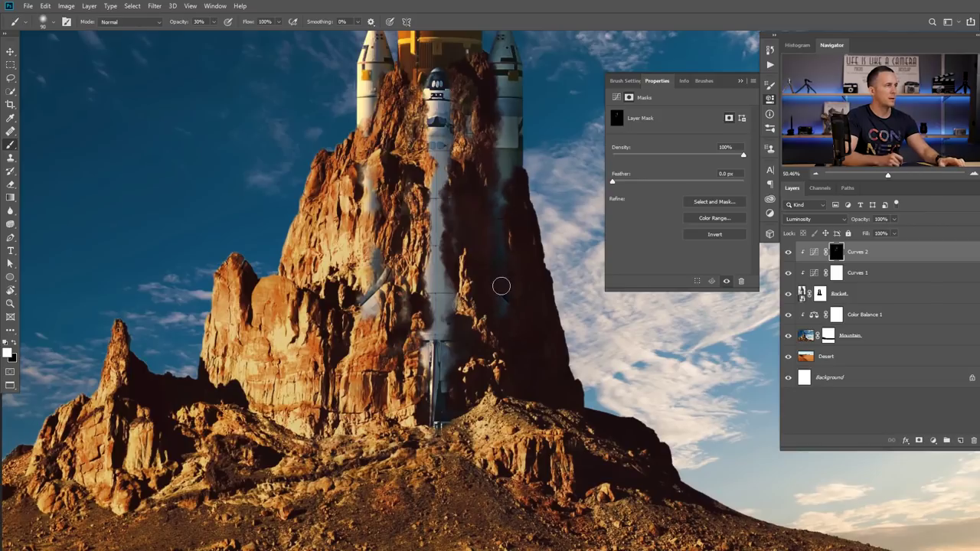
scroll(500, 286, down, 2)
key(1)
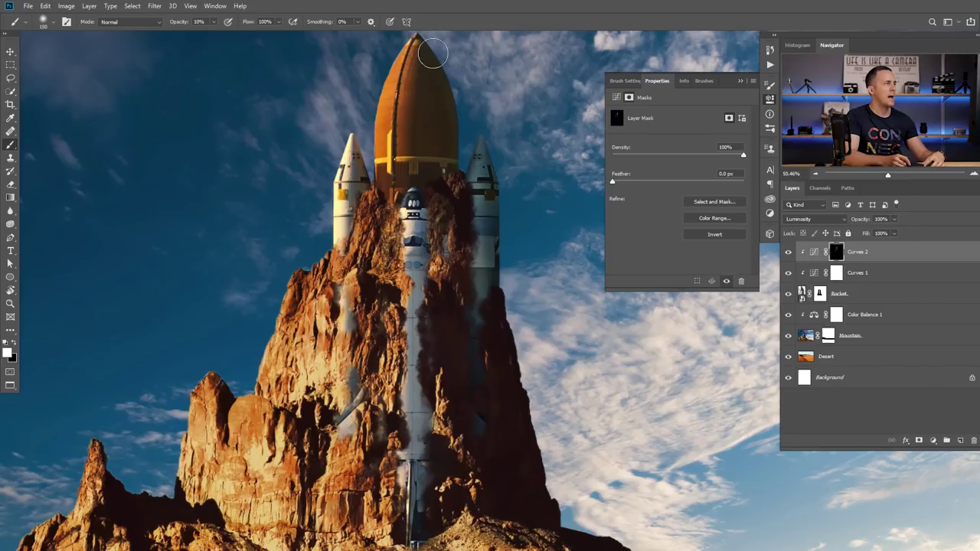
key(bracketright)
key(bracketright)
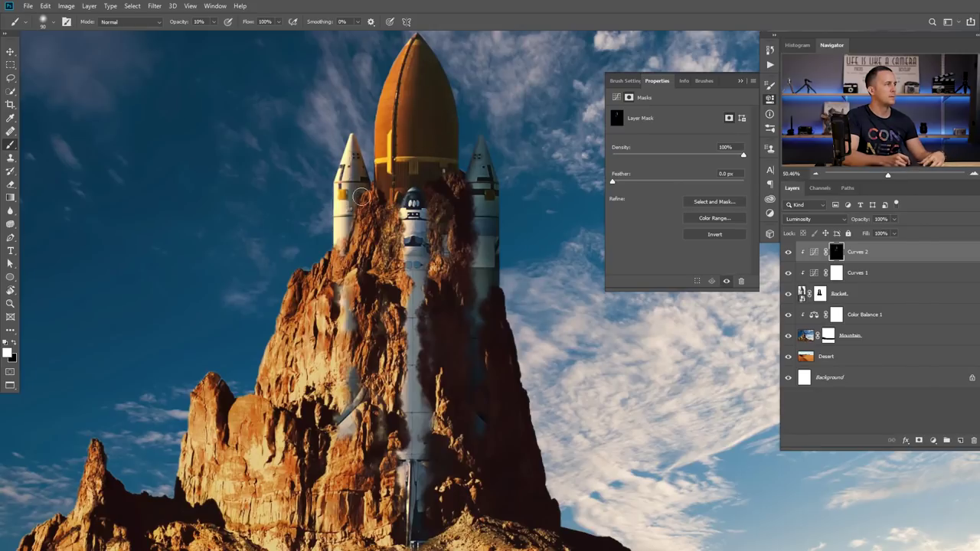
Step: Add a Curves adjustment directly above the Mountain layer and clipped to it
click(807, 338)
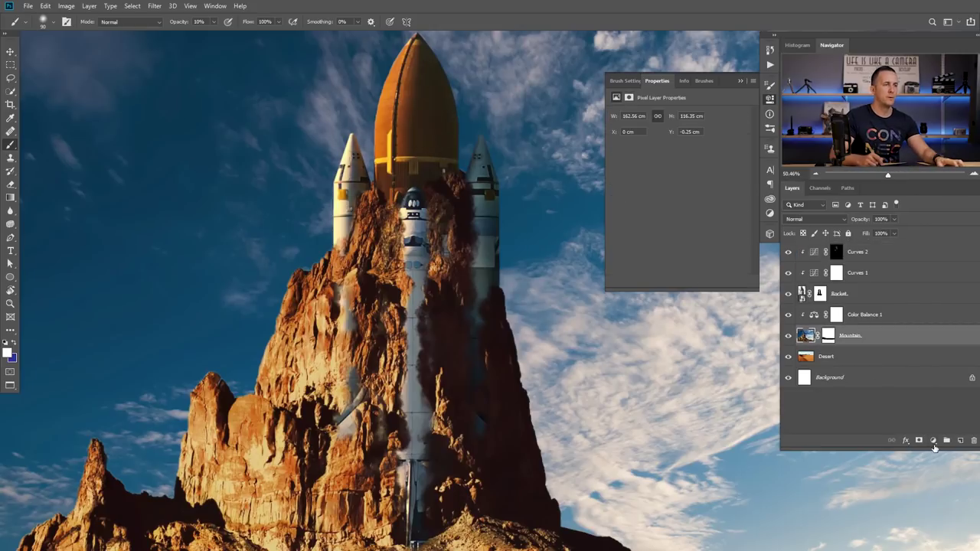
click(933, 441)
click(916, 312)
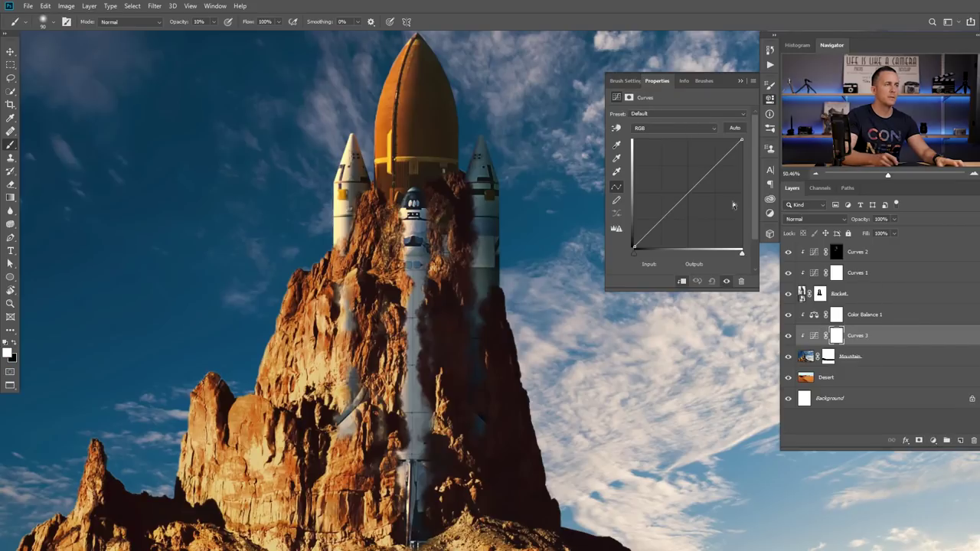
Step: Darken the mountain with a lowered white end and a curve point at input 176, output 63, and set the blend mode to Luminosity
drag(692, 195, 705, 213)
drag(741, 140, 742, 181)
drag(706, 207, 711, 219)
click(816, 219)
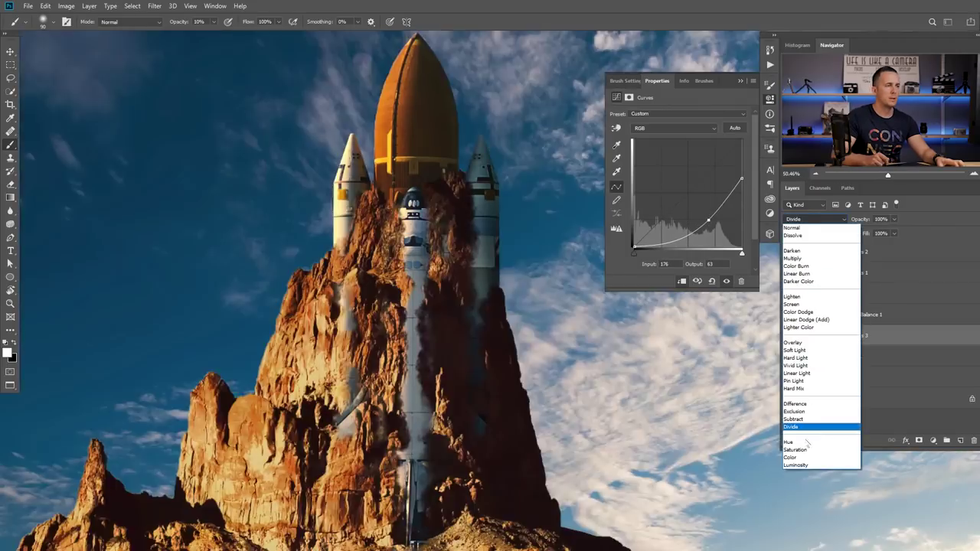
click(800, 459)
Step: Invert the Curves 3 mask to black and paint soft white at up to 20% opacity to shade the rock around the shuttle
click(836, 335)
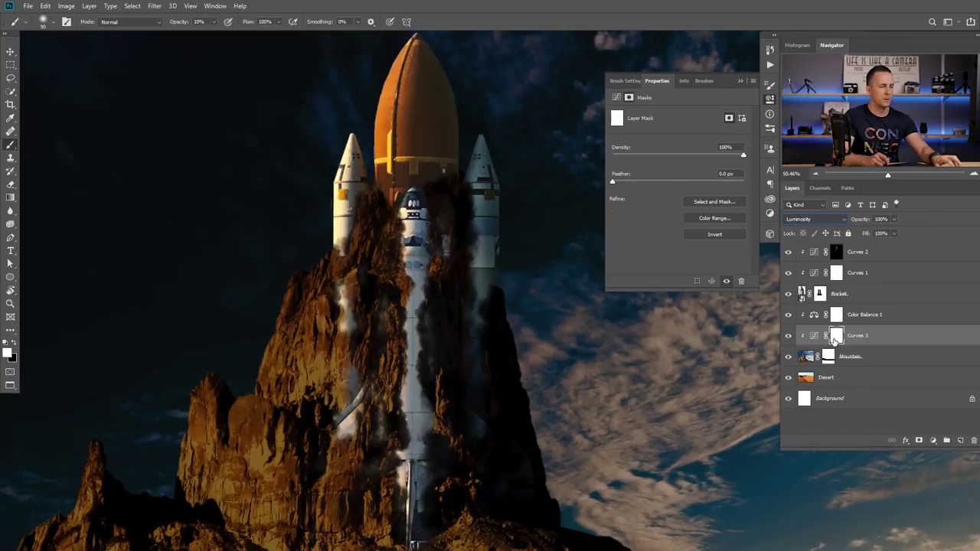
key(ctrl+i)
scroll(369, 243, up, 2)
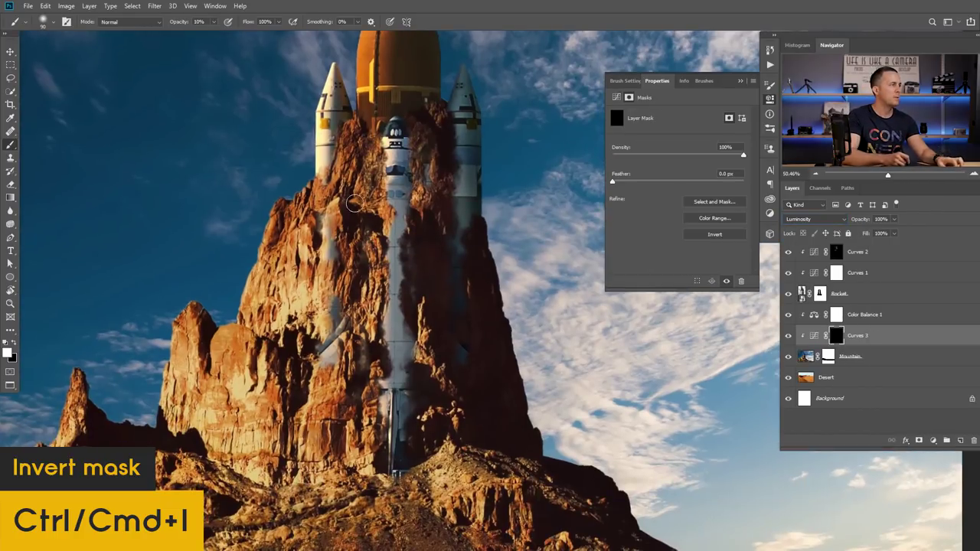
scroll(343, 244, up, 2)
drag(383, 370, 352, 271)
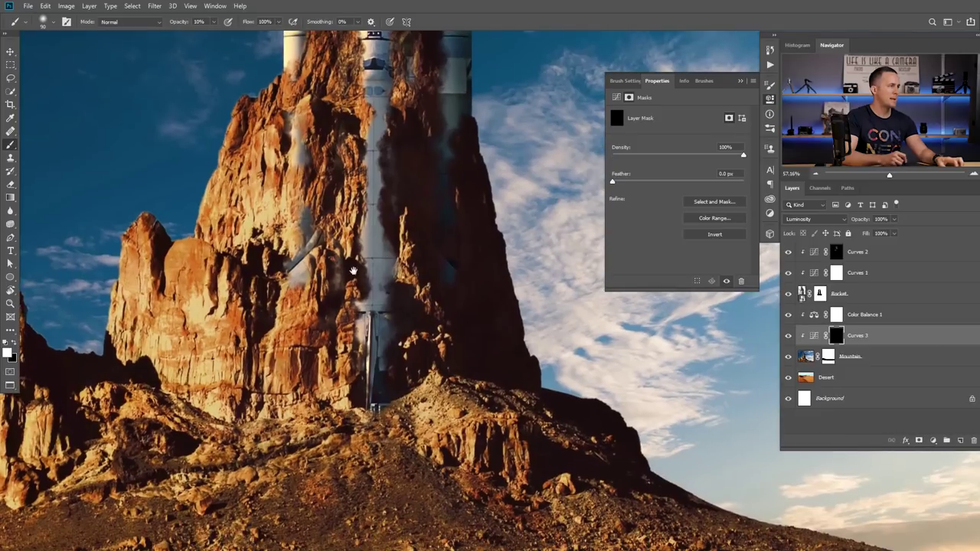
scroll(414, 258, up, 3)
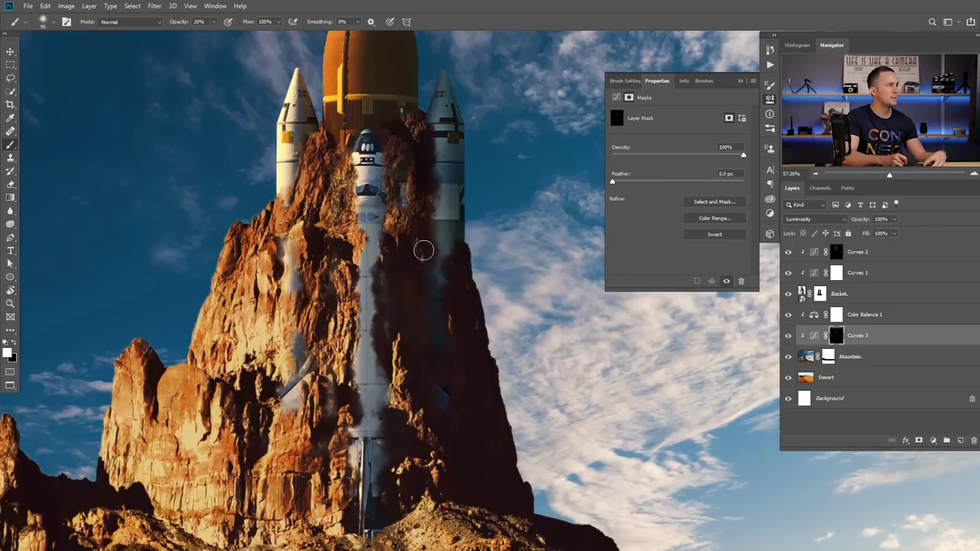
scroll(390, 166, up, 2)
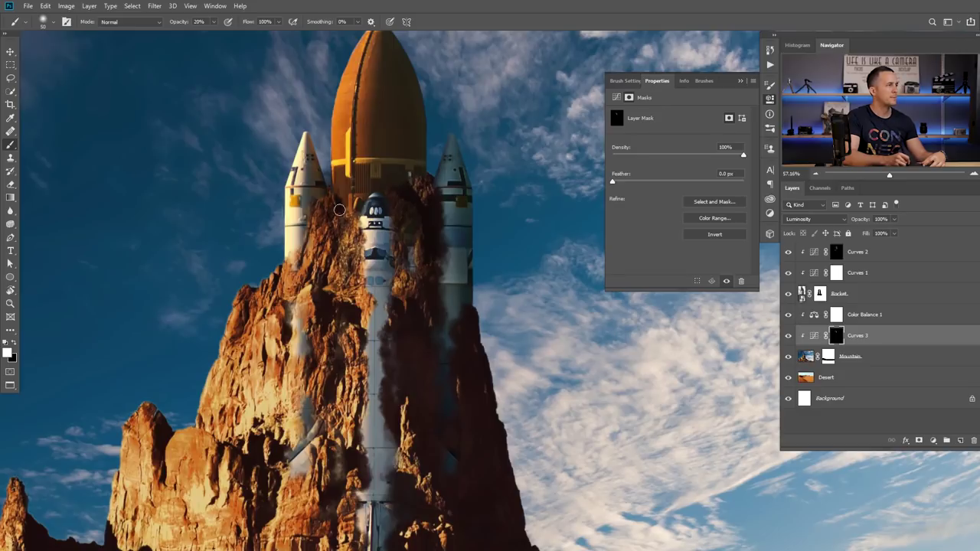
Step: Paint more white at 20% opacity on the Curves 3 mask over the rock beside the orbiter's nose, left wing and base
key(bracketright)
drag(351, 291, 343, 230)
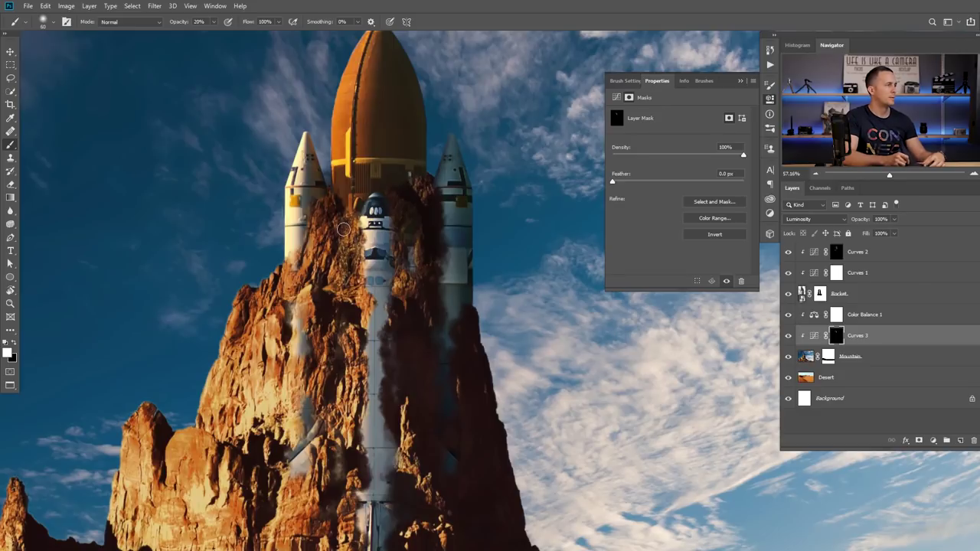
drag(317, 348, 298, 190)
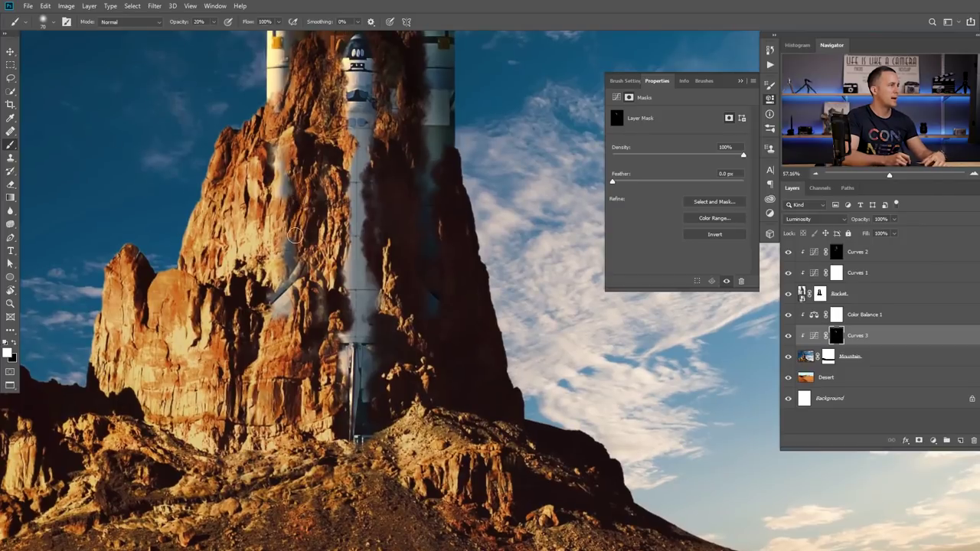
drag(314, 303, 312, 247)
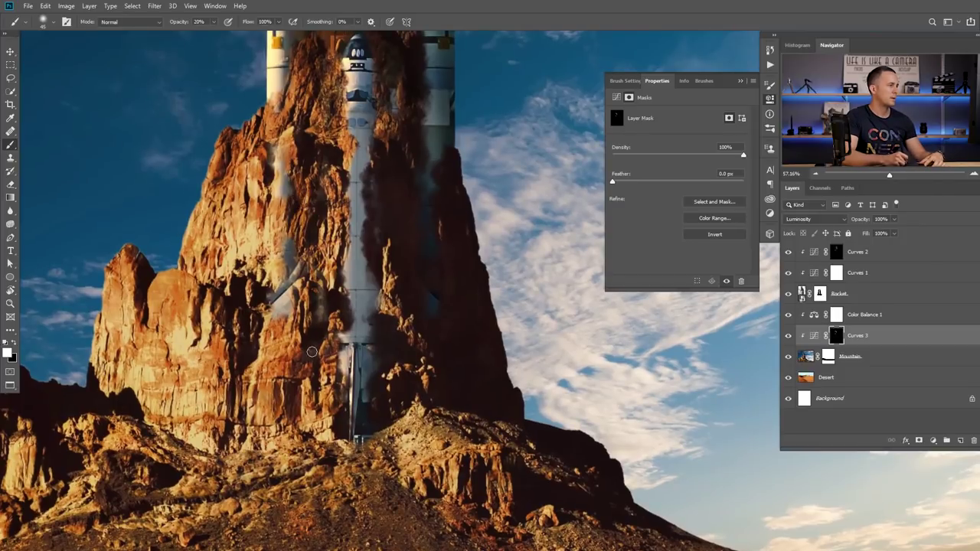
drag(312, 351, 317, 405)
drag(414, 359, 378, 337)
scroll(378, 337, down, 8)
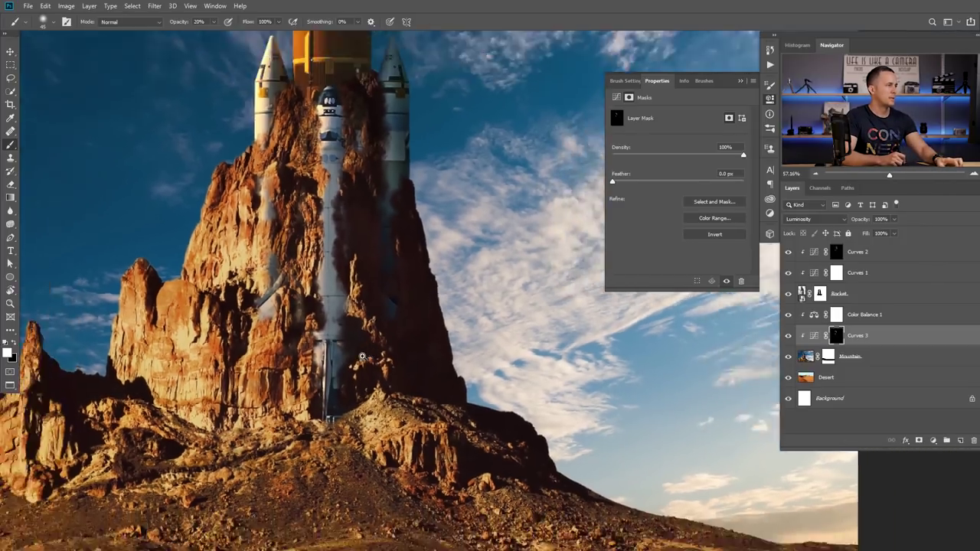
Step: Compare the mountain with the Curves 3 adjustment hidden and shown, and examine the whole composite with the adjustment properties collapsed
click(789, 335)
click(788, 335)
drag(435, 335, 398, 335)
drag(351, 306, 389, 291)
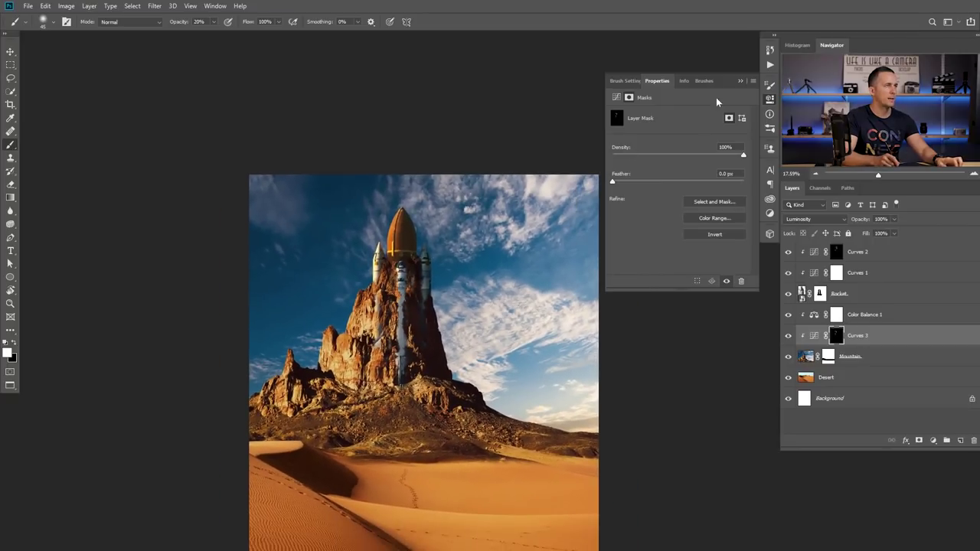
click(740, 80)
drag(415, 345, 443, 276)
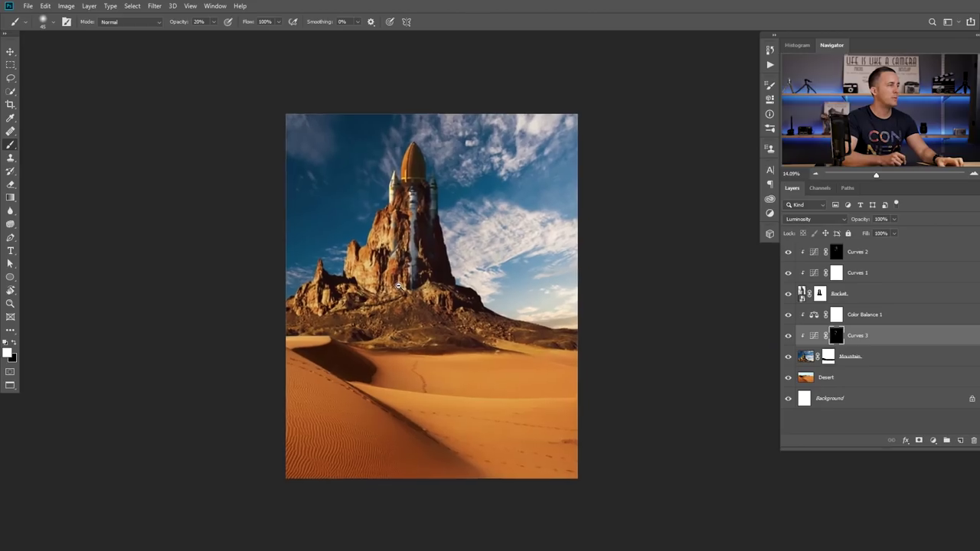
drag(397, 285, 401, 285)
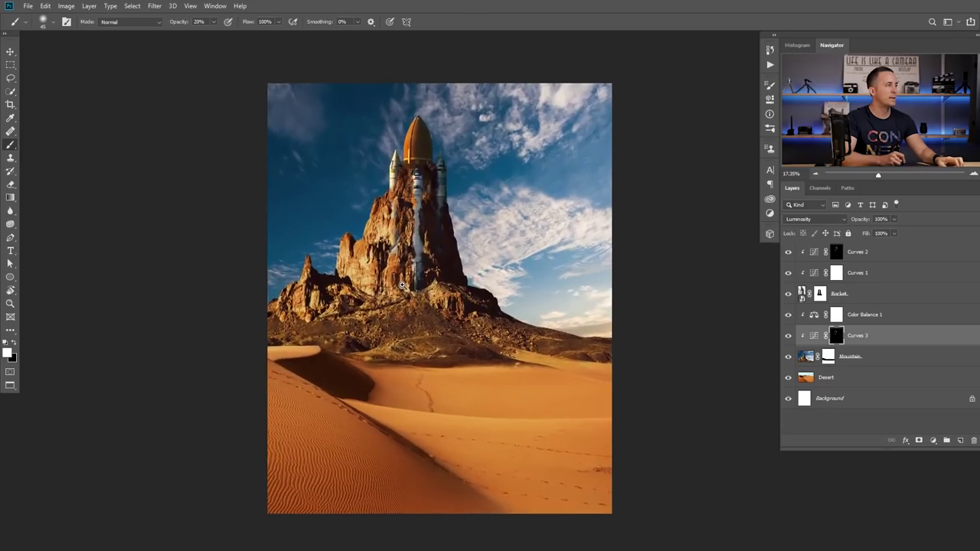
Step: Switch to the open photo of the person seated in the desert and activate the Quick Selection tool
key(ctrl+Tab)
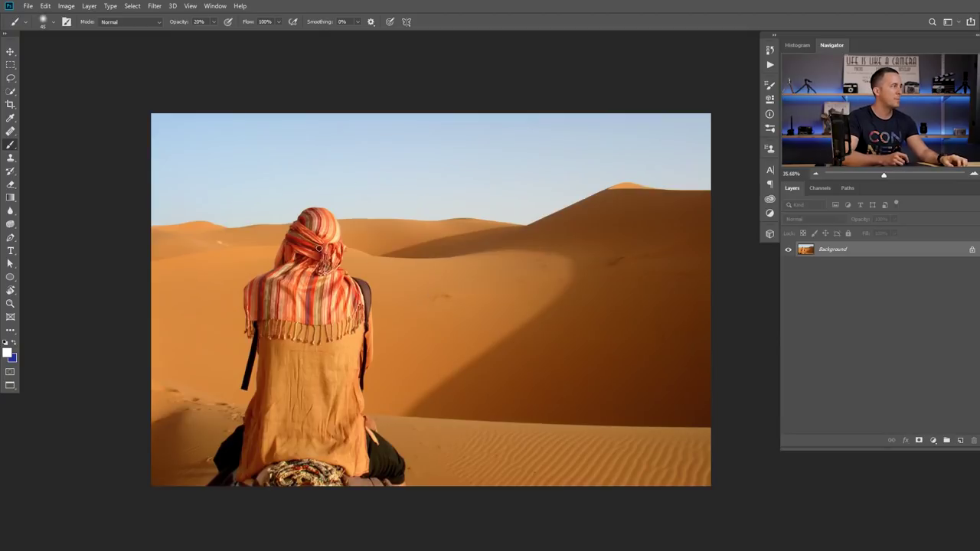
click(11, 79)
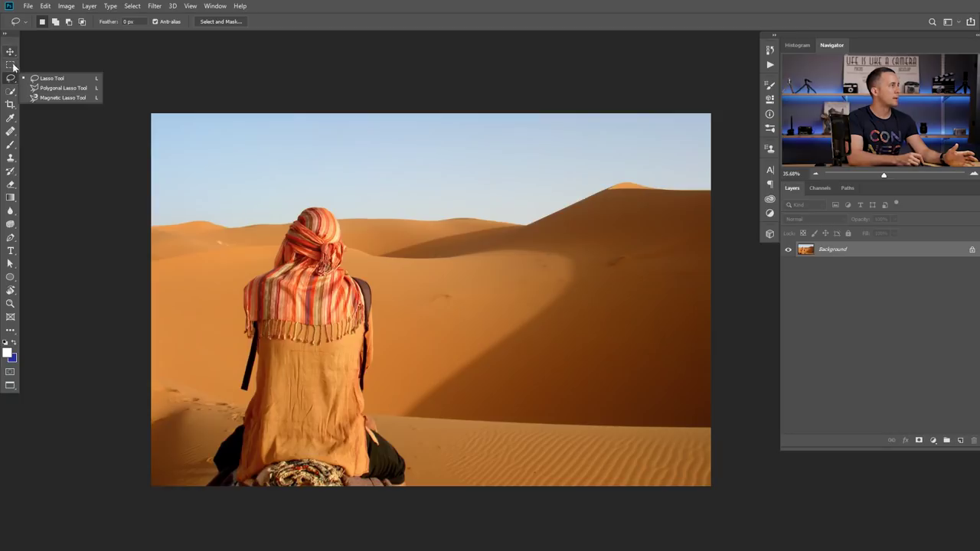
click(11, 92)
click(64, 92)
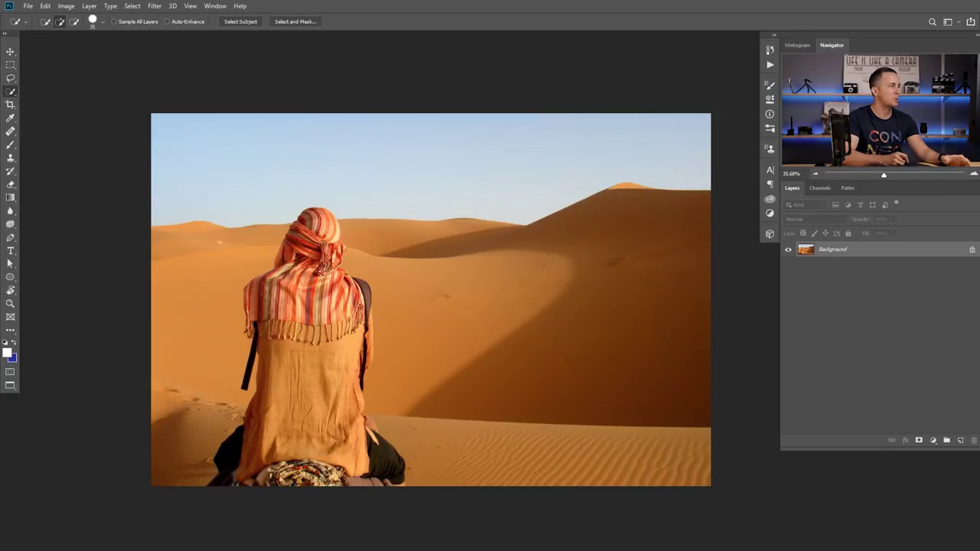
Step: Try selecting the seated figure with Quick Selection strokes, adding the right arm and the details near the base
mouse_move(310, 291)
mouse_down()
mouse_move(318, 402)
mouse_move(333, 375)
mouse_move(284, 317)
mouse_move(300, 331)
mouse_move(326, 399)
mouse_move(363, 427)
mouse_up()
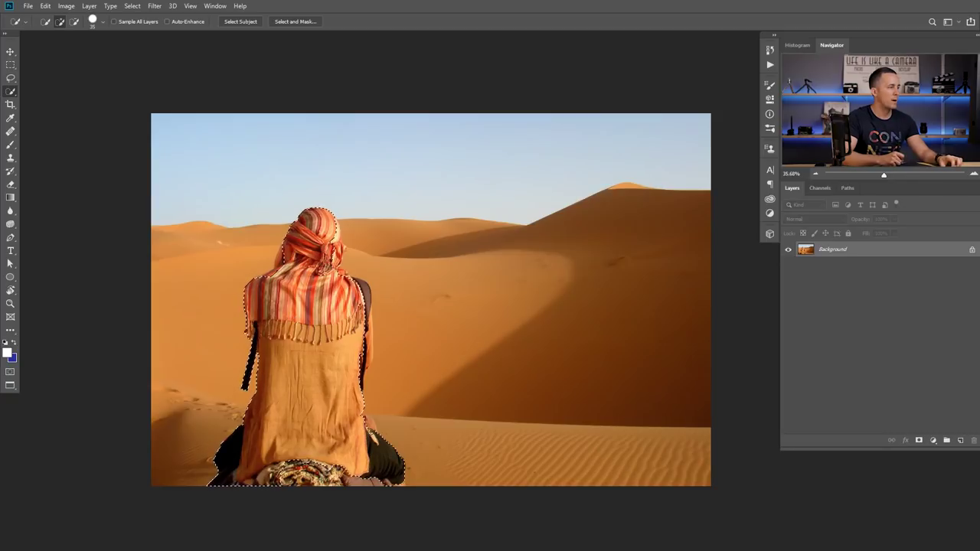
click(370, 424)
click(354, 483)
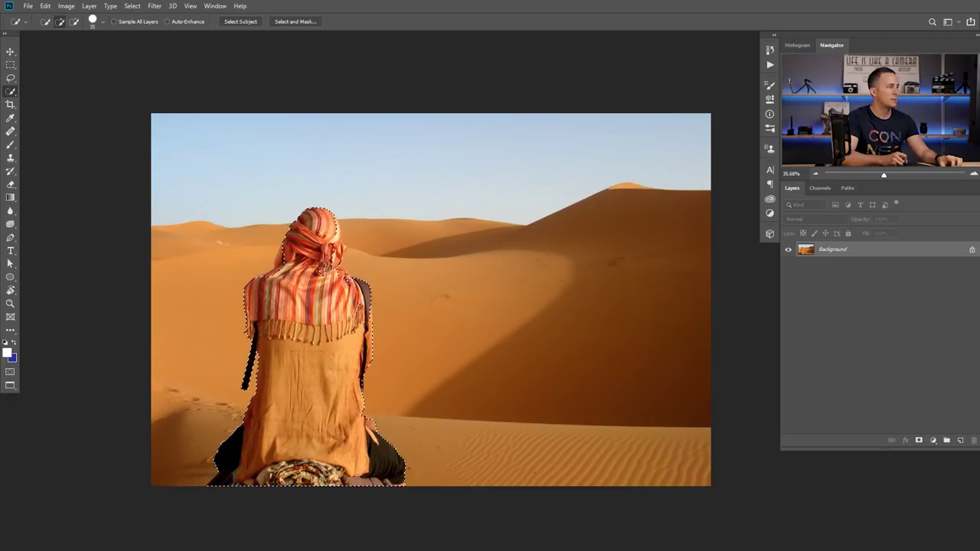
Step: Clear the manual selection and select the seated figure automatically with Select Subject
key(ctrl+d)
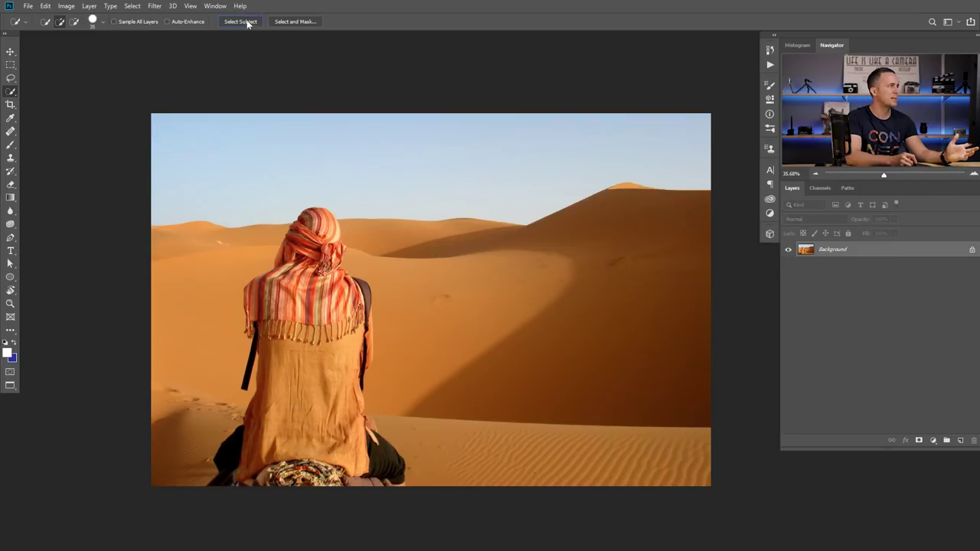
key(ctrl+shift+d)
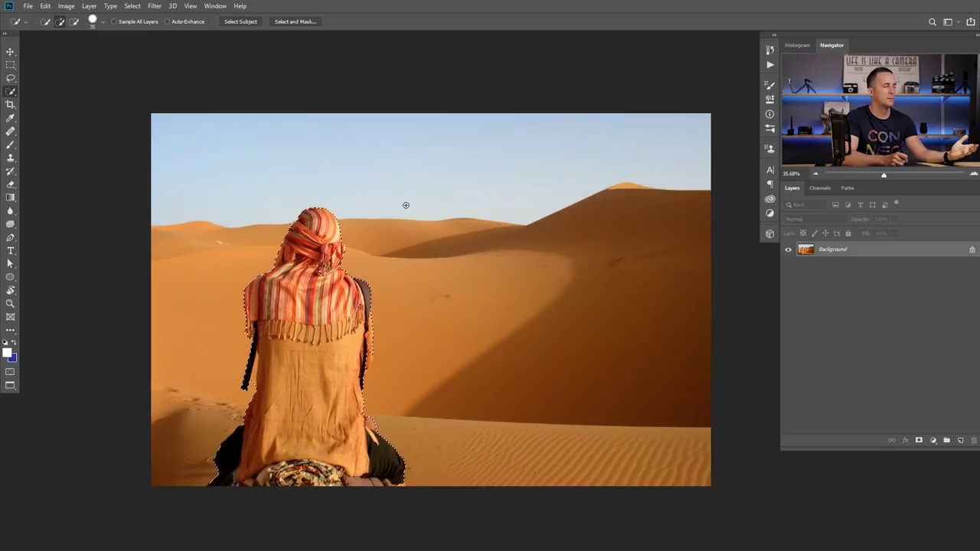
Step: Examine the edges of the figure's selection up close and check it with the Quick Mask overlay
scroll(322, 315, up, 5)
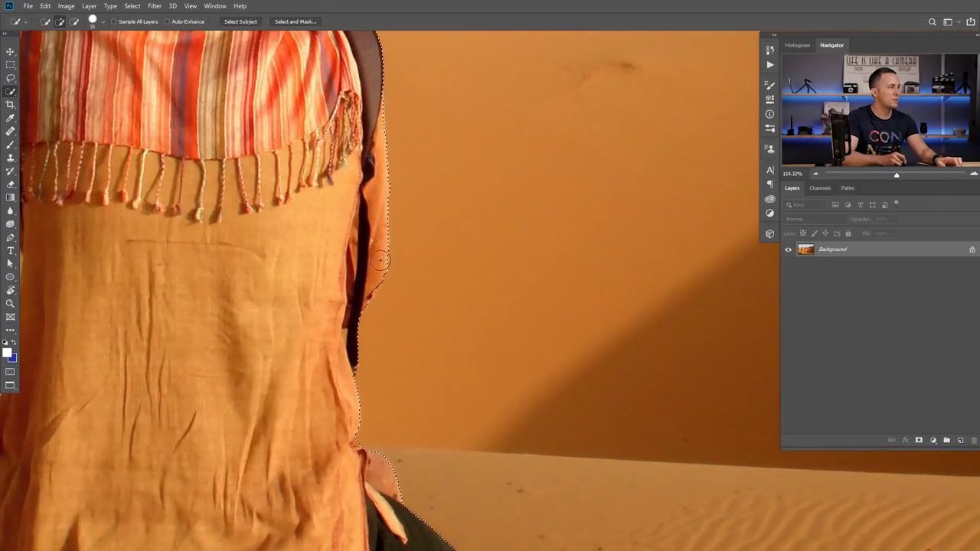
scroll(324, 397, down, 5)
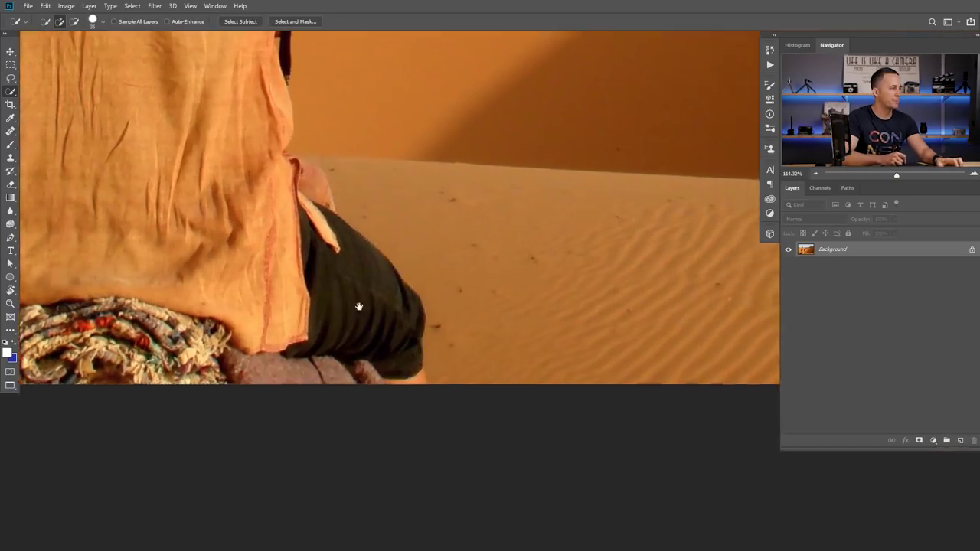
scroll(407, 329, up, 8)
scroll(385, 306, left, 2)
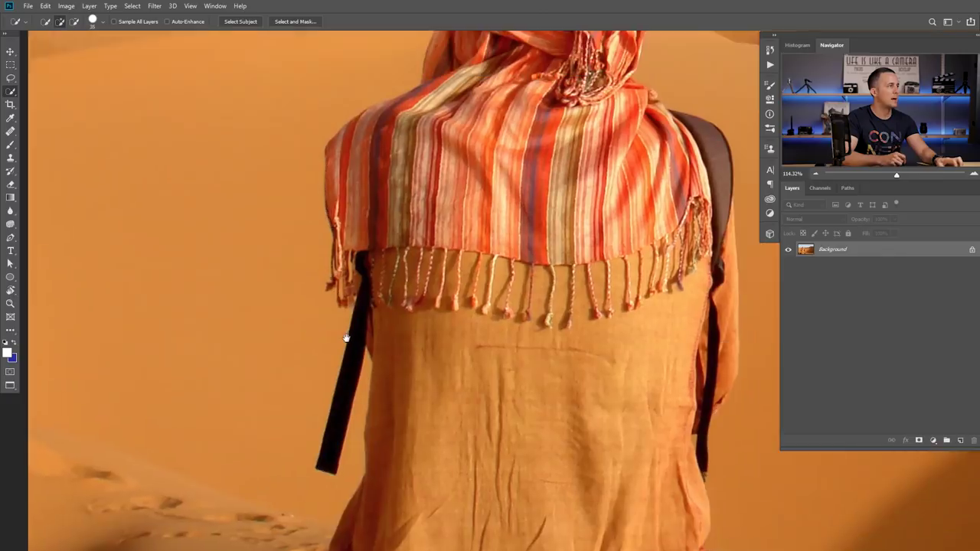
scroll(346, 338, down, 5)
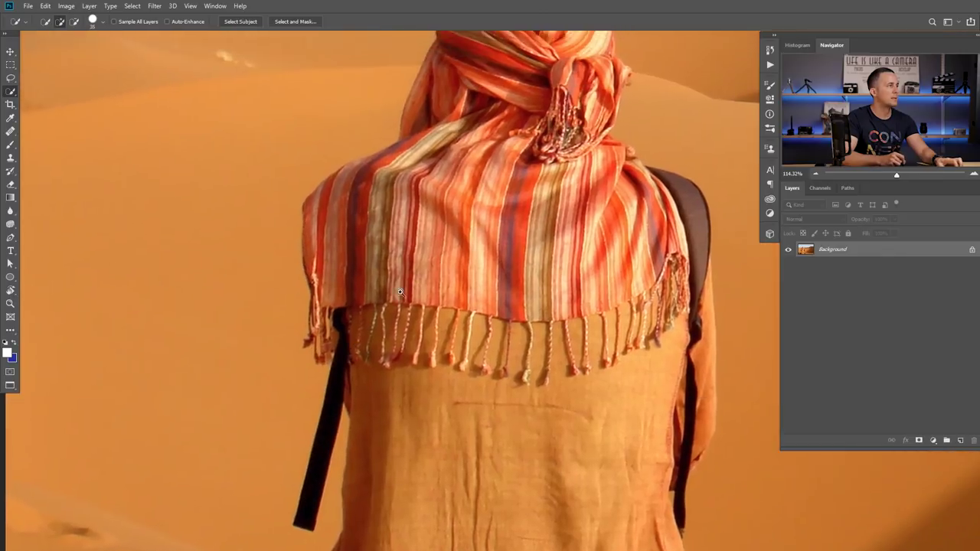
scroll(470, 338, down, 3)
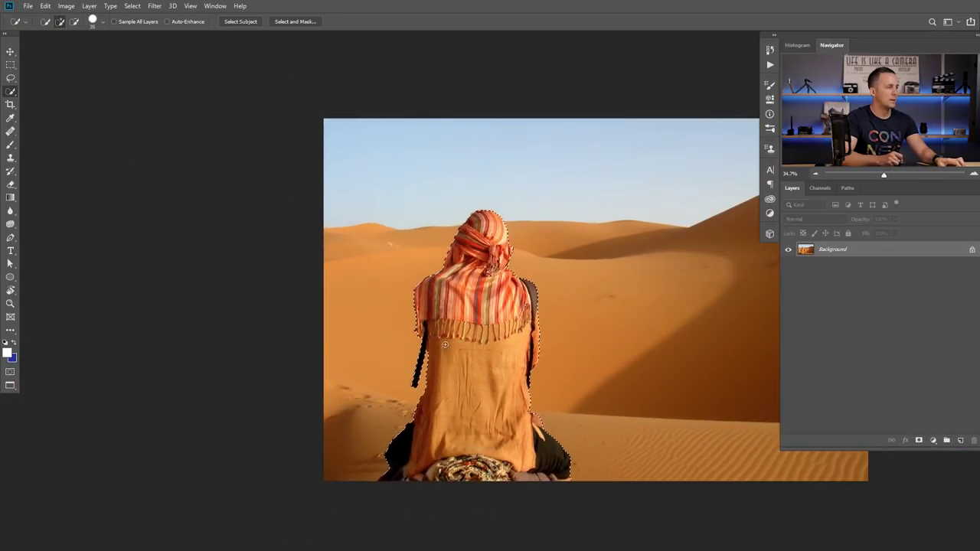
key(q)
drag(434, 328, 390, 242)
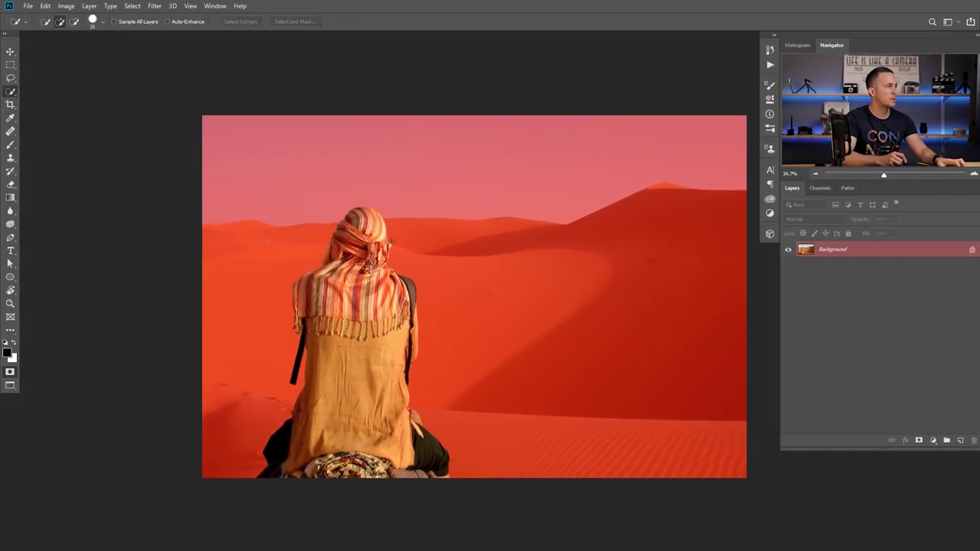
key(q)
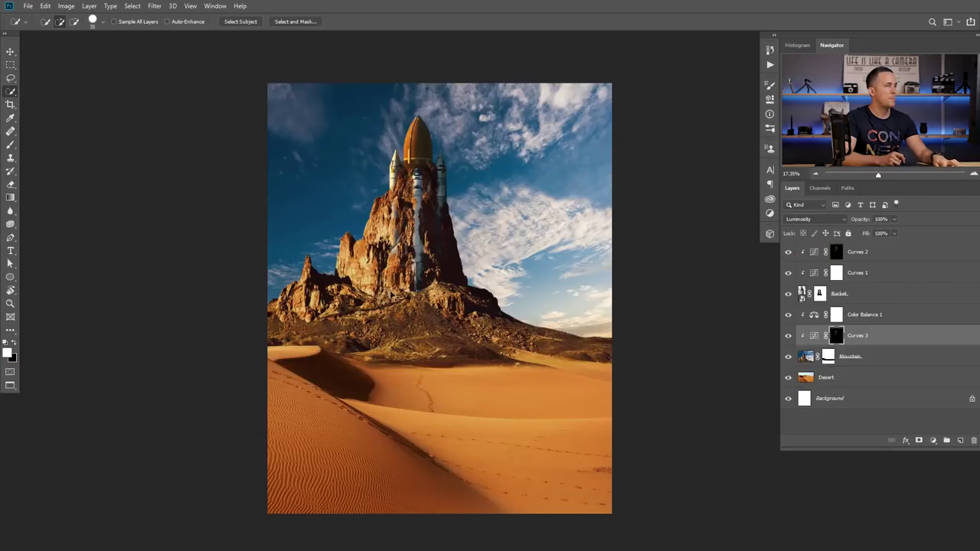
Step: Paste the seated figure into the rocket composite as the topmost layer, named Beduine
key(ctrl+v)
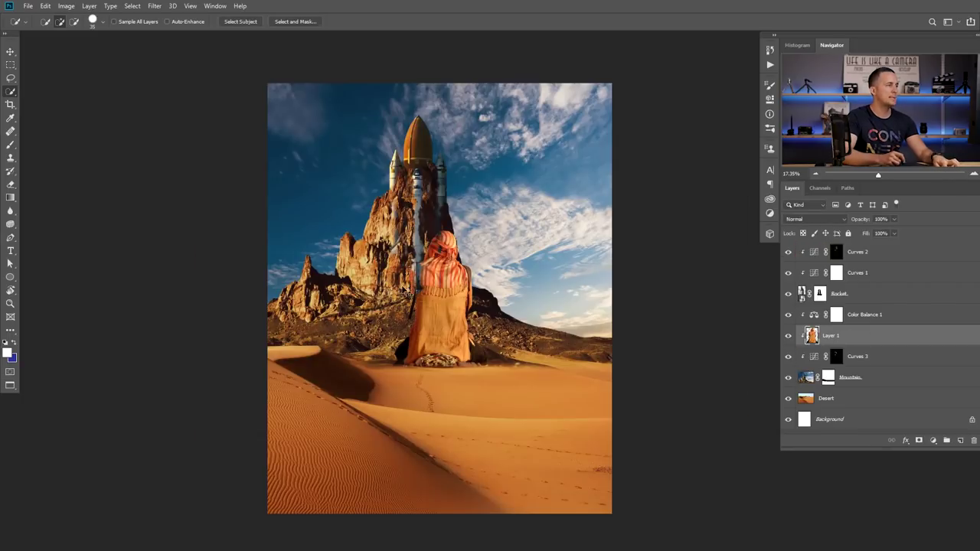
key(v)
drag(438, 334, 390, 381)
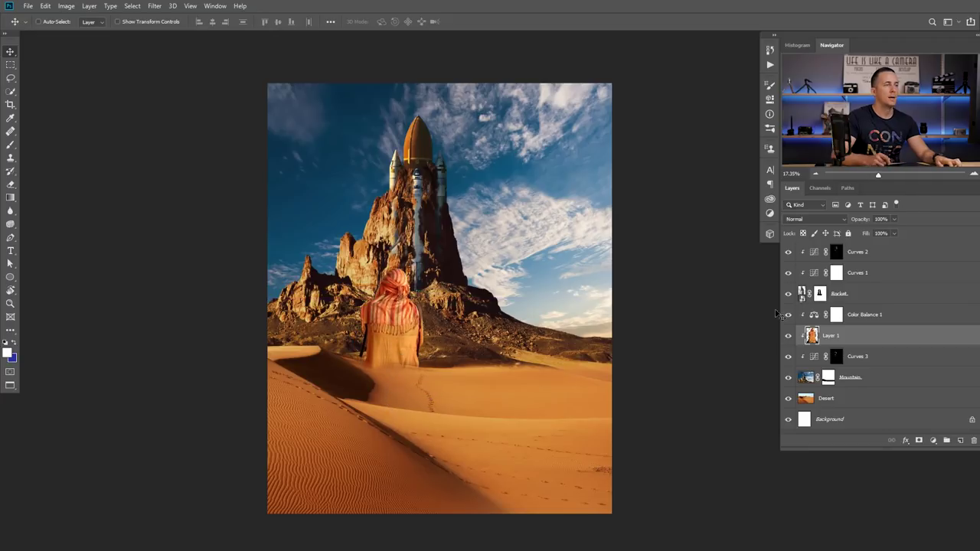
drag(888, 335, 848, 253)
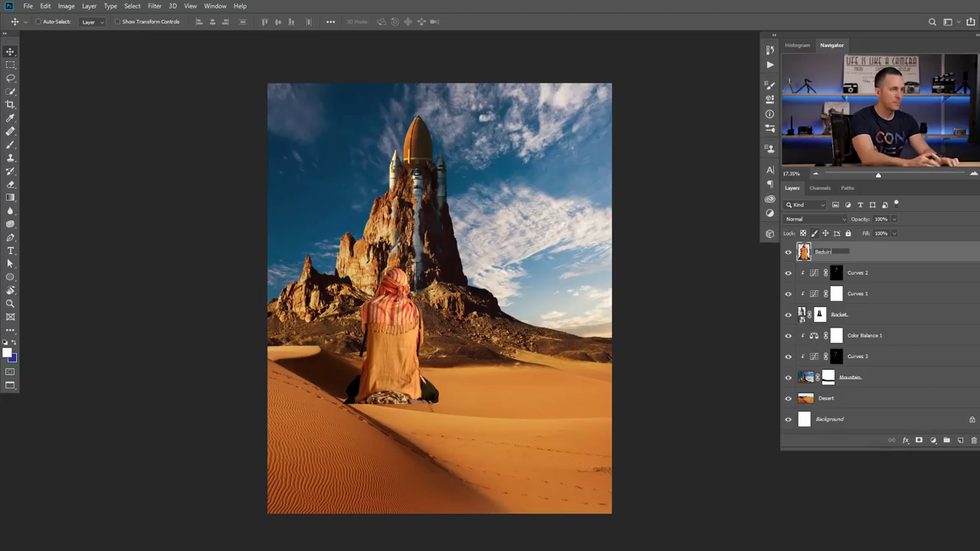
key(Return)
Step: Place the figure in the composite's lower-left foreground on the dune and flip it horizontally
drag(397, 381, 346, 497)
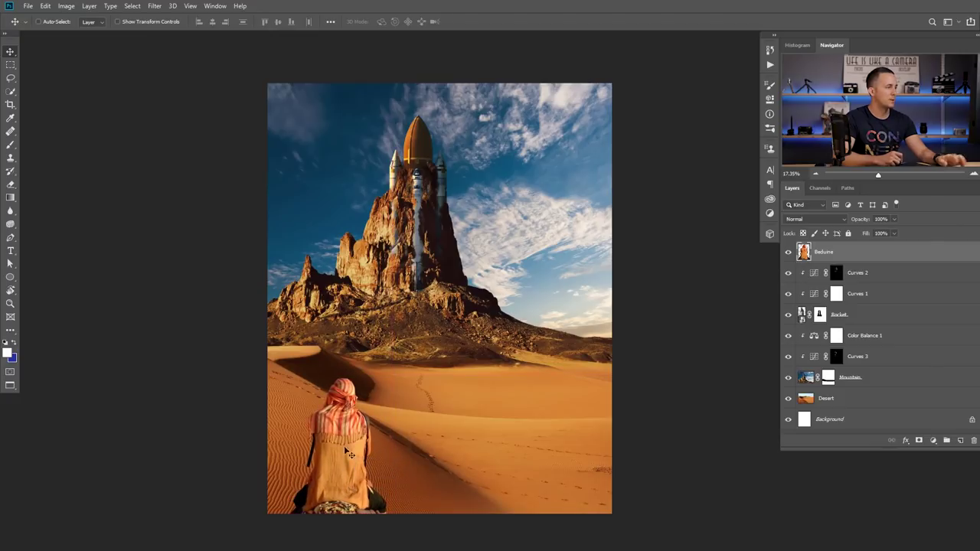
key(ctrl+t)
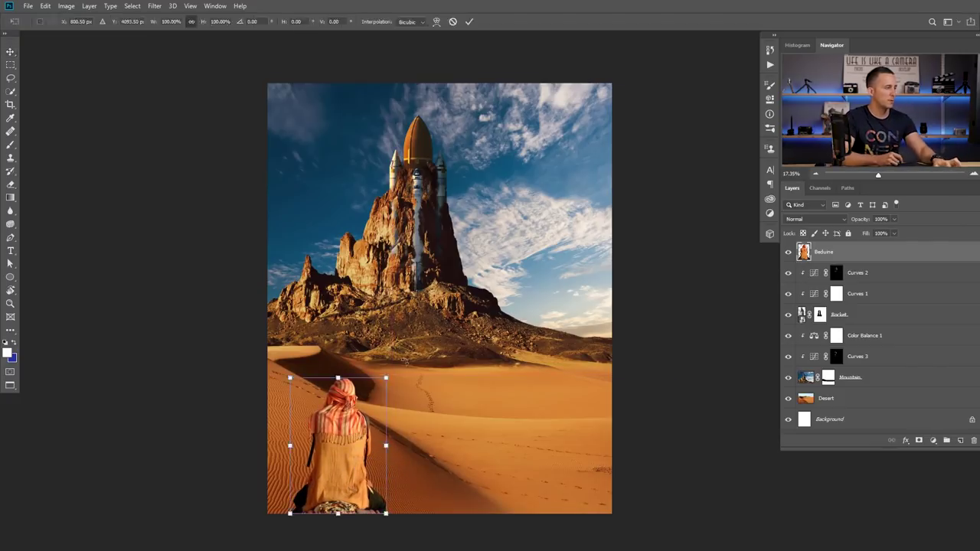
right_click(349, 429)
click(387, 417)
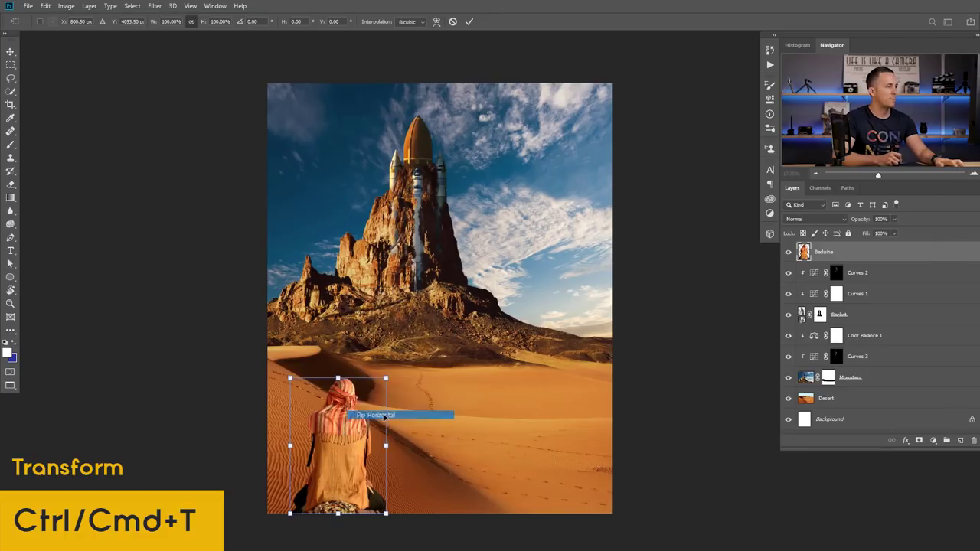
key(Return)
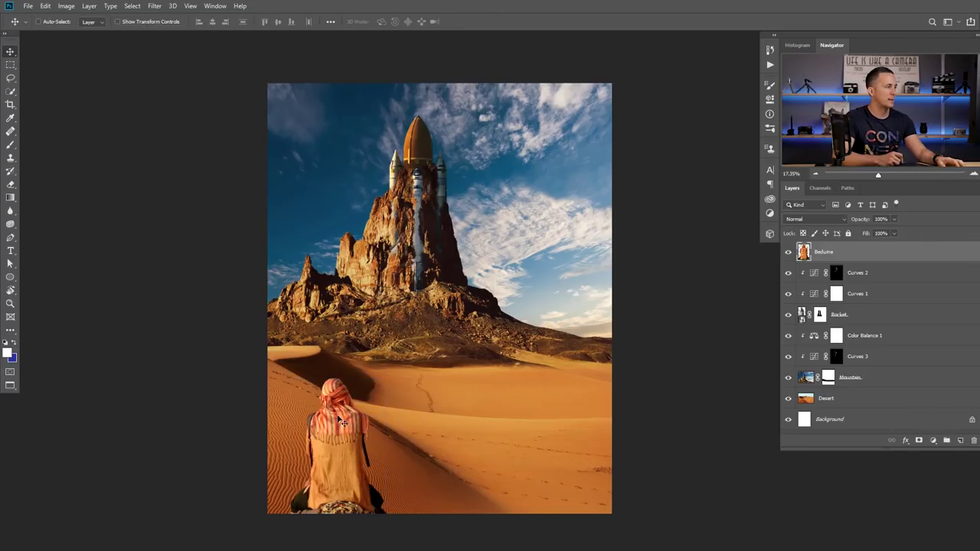
drag(354, 468, 368, 478)
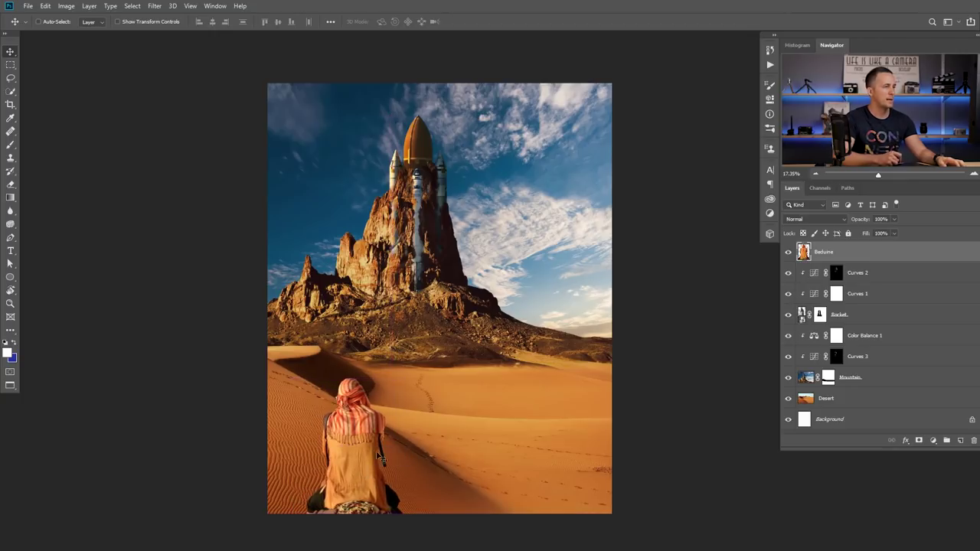
Step: Add a Curves adjustment clipped to the Beduine layer, darken it to input 162, output 90, and invert its mask
click(933, 440)
click(907, 313)
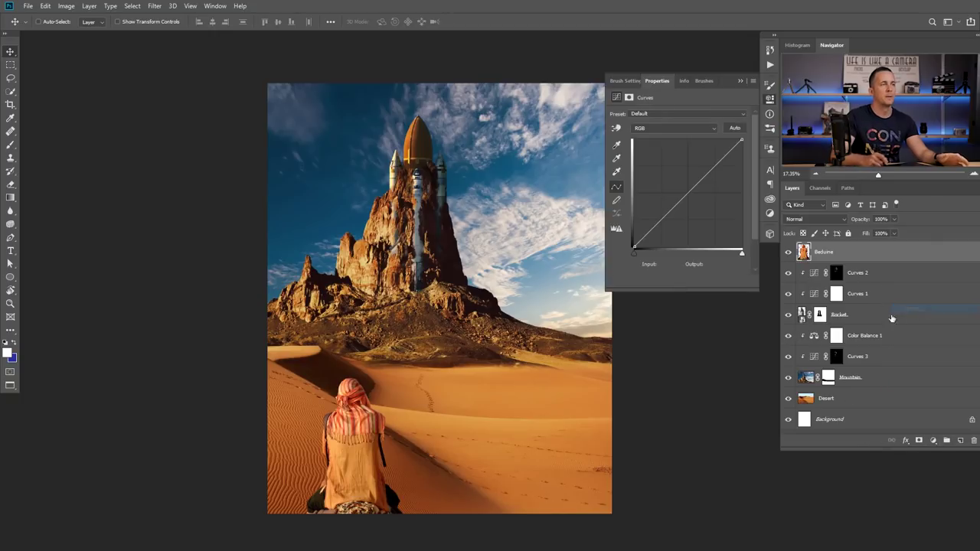
drag(700, 184, 702, 209)
key(ctrl+i)
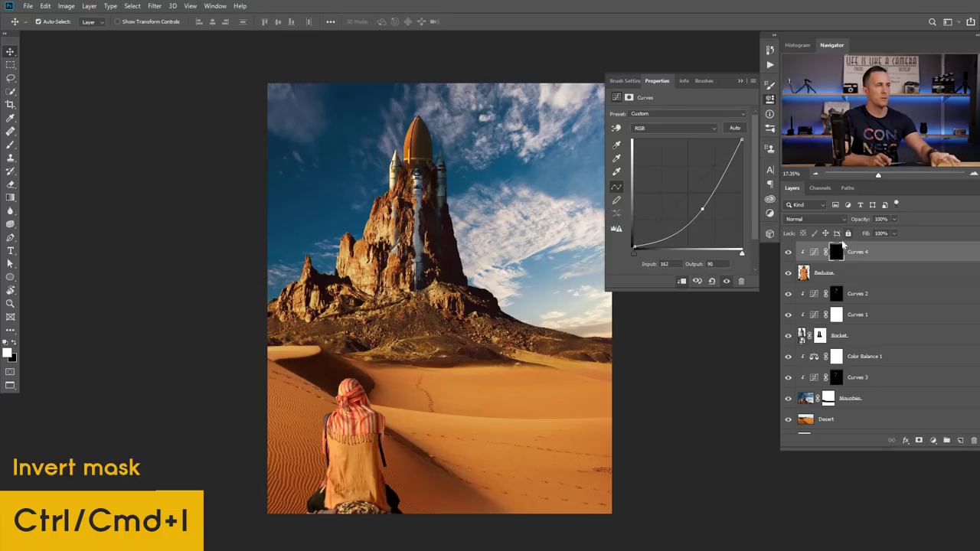
Step: Paint shading over the figure in white on the Curves 4 mask with a soft brush at 10% opacity
click(839, 251)
key(b)
scroll(366, 427, up, 6)
drag(378, 434, 362, 288)
key(v)
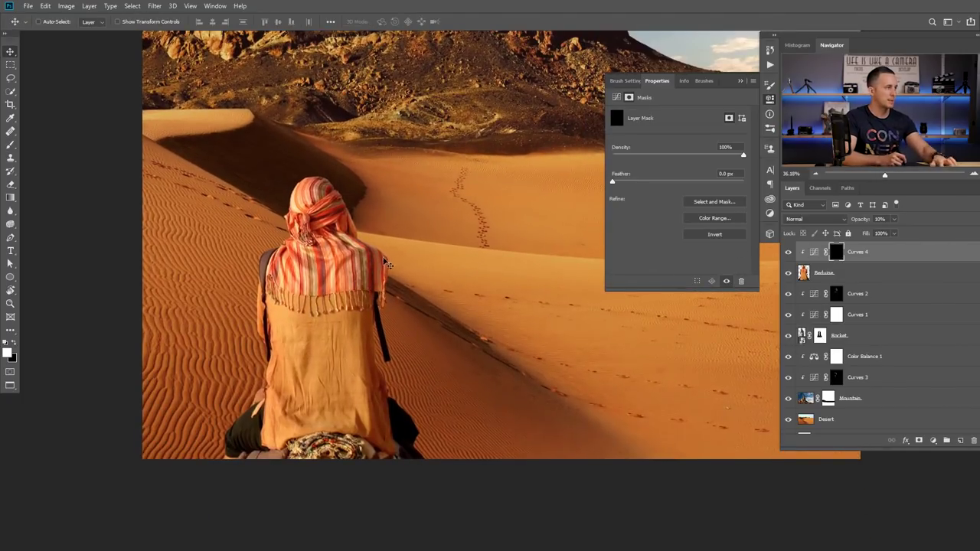
key(b)
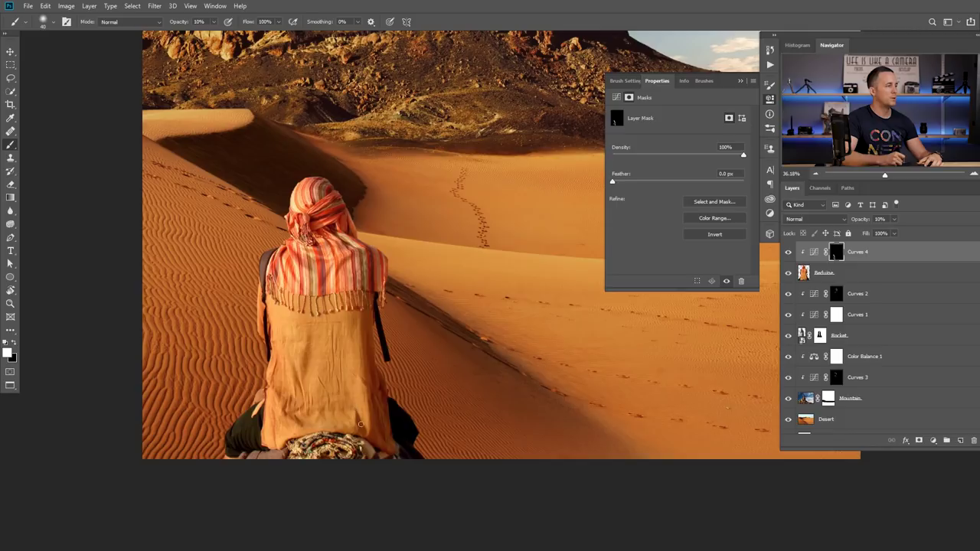
Step: Adjust the Curves 4 darkening slightly and paint more shading on its mask at 20% brush opacity
click(809, 252)
mouse_move(703, 209)
mouse_down()
mouse_move(710, 212)
mouse_move(693, 197)
mouse_move(709, 210)
mouse_up()
click(740, 81)
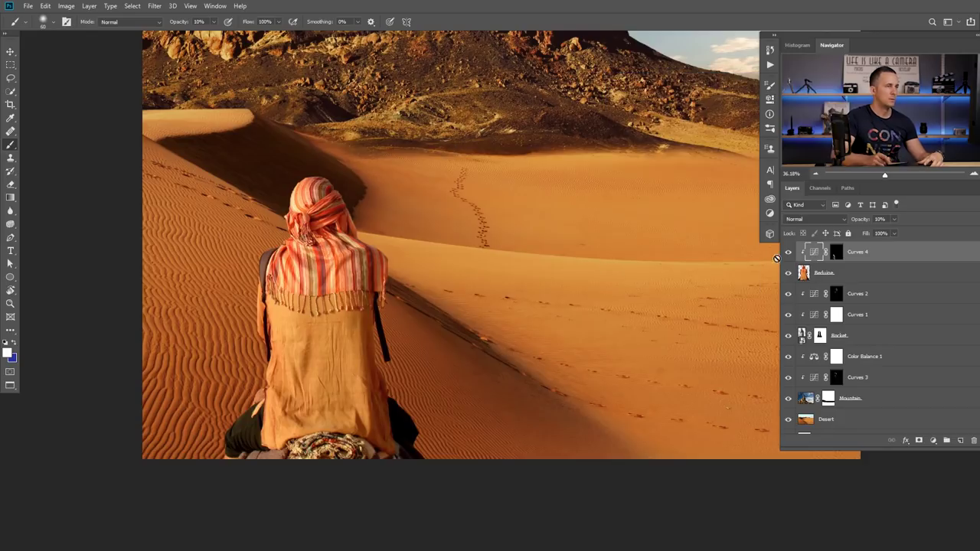
key(2)
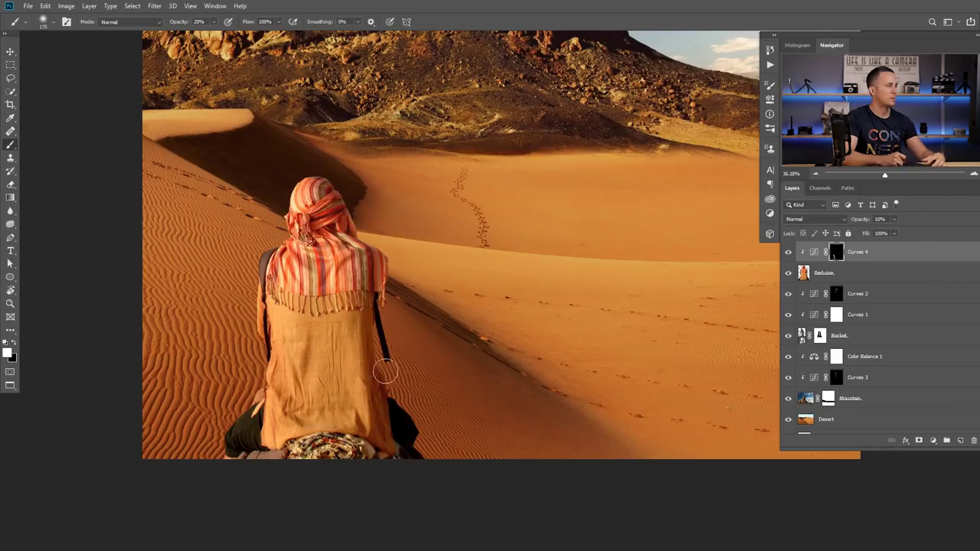
Step: Compare the figure with the Curves 4 shading hidden and shown, up close and in the wider scene
click(788, 253)
click(788, 255)
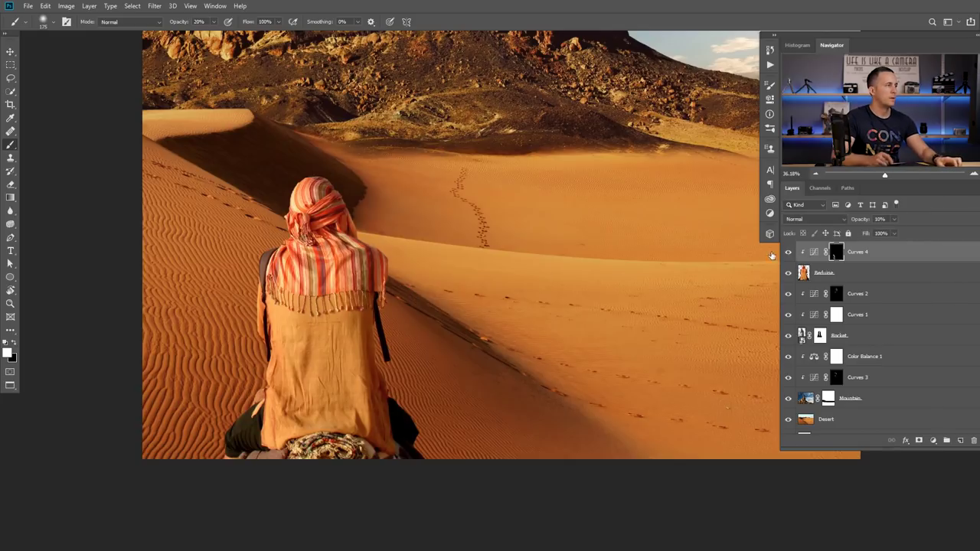
scroll(452, 307, down, 6)
click(787, 253)
click(788, 251)
Step: Try lowering the white point of Curves 4 and darkening its midtones to input 189, output 84
double_click(814, 252)
drag(743, 140, 741, 161)
mouse_move(710, 209)
mouse_down()
mouse_move(716, 219)
mouse_move(714, 211)
mouse_up()
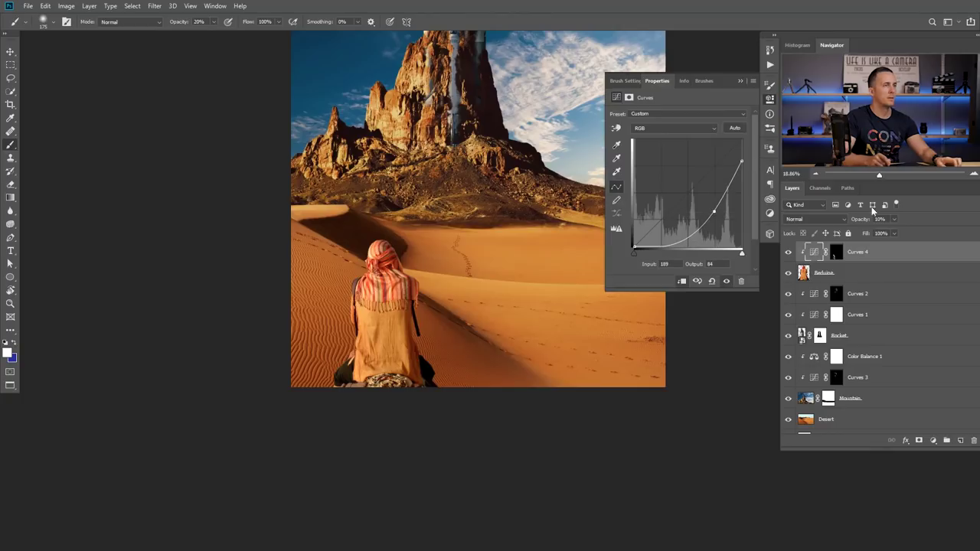
drag(742, 163, 741, 140)
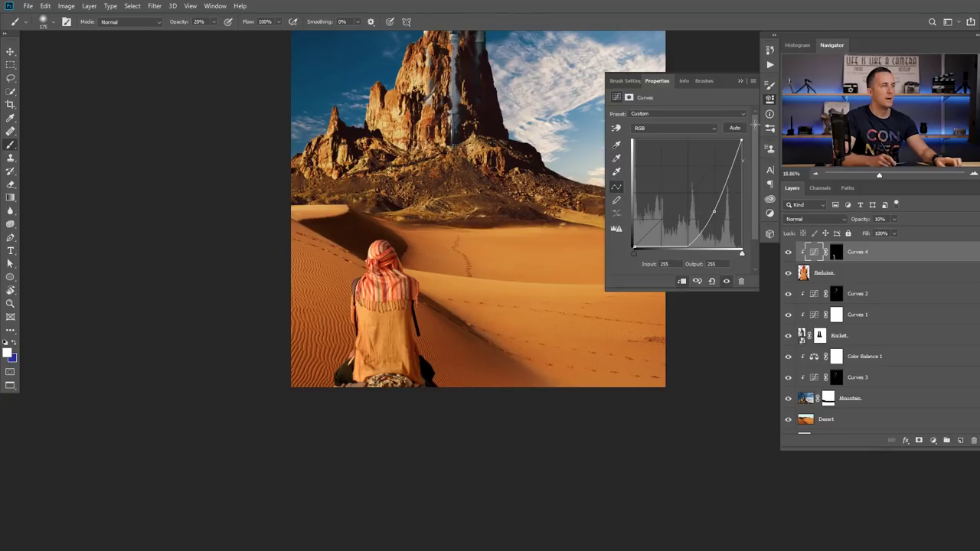
Step: Raise the Curves 4 layer opacity to 100% and soften its curve to input 150, output 106
drag(714, 211, 702, 200)
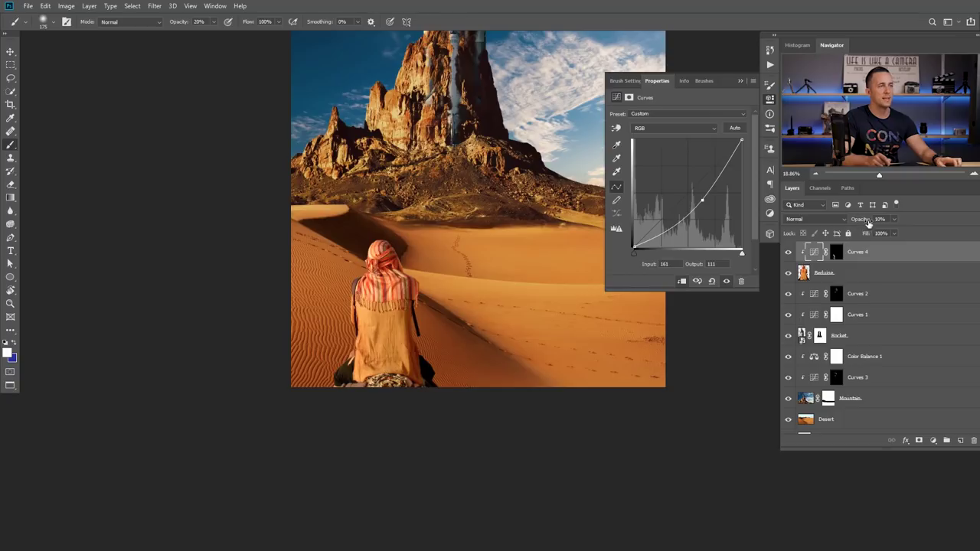
drag(861, 221, 938, 220)
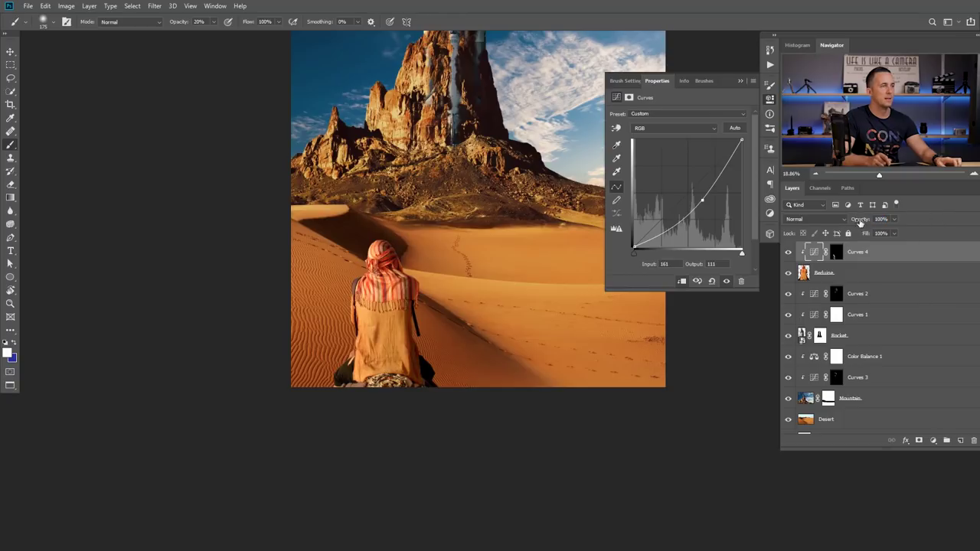
mouse_move(702, 201)
mouse_down()
mouse_move(707, 213)
mouse_move(700, 204)
mouse_up()
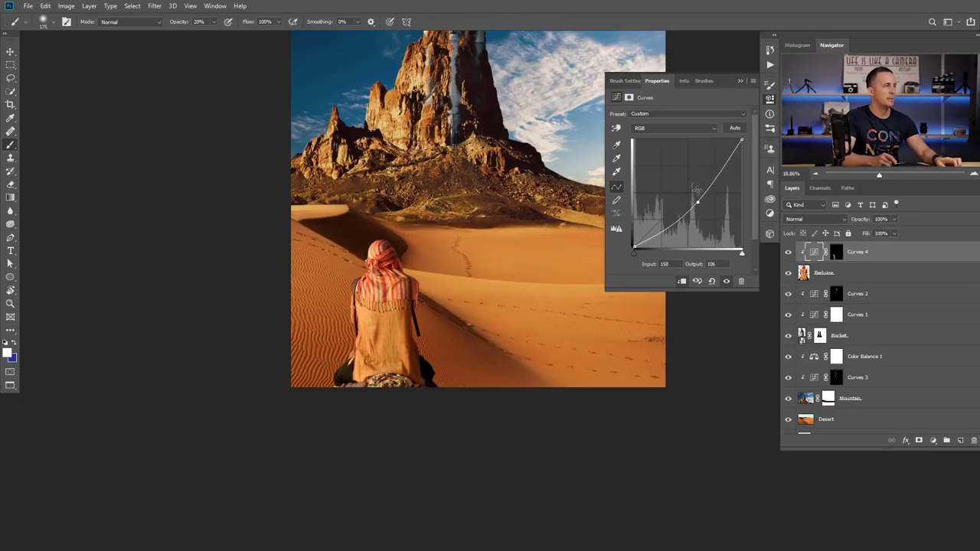
click(741, 81)
Step: View the whole composite and compare it with the Curves 4 adjustment hidden and shown
key(ctrl+0)
click(788, 252)
click(788, 252)
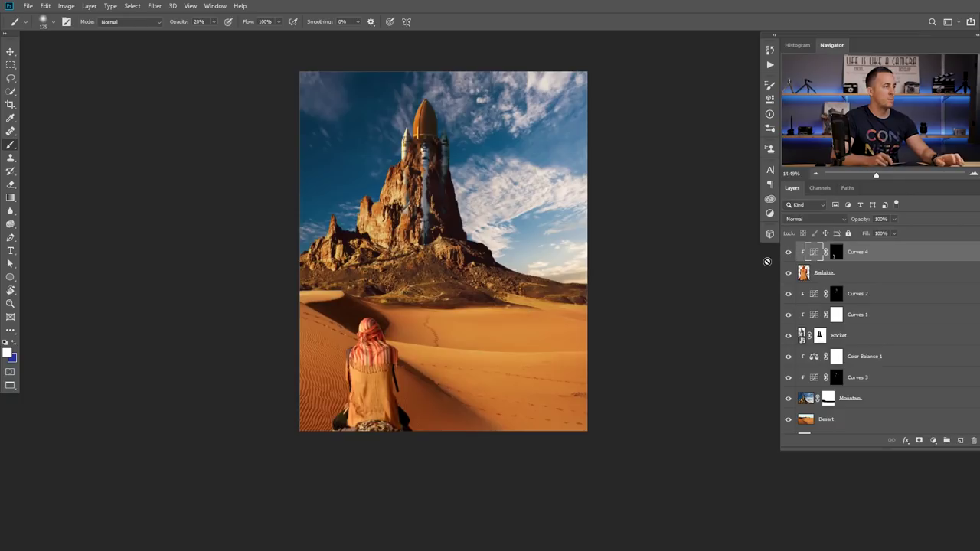
scroll(429, 347, up, 1)
drag(429, 347, 421, 378)
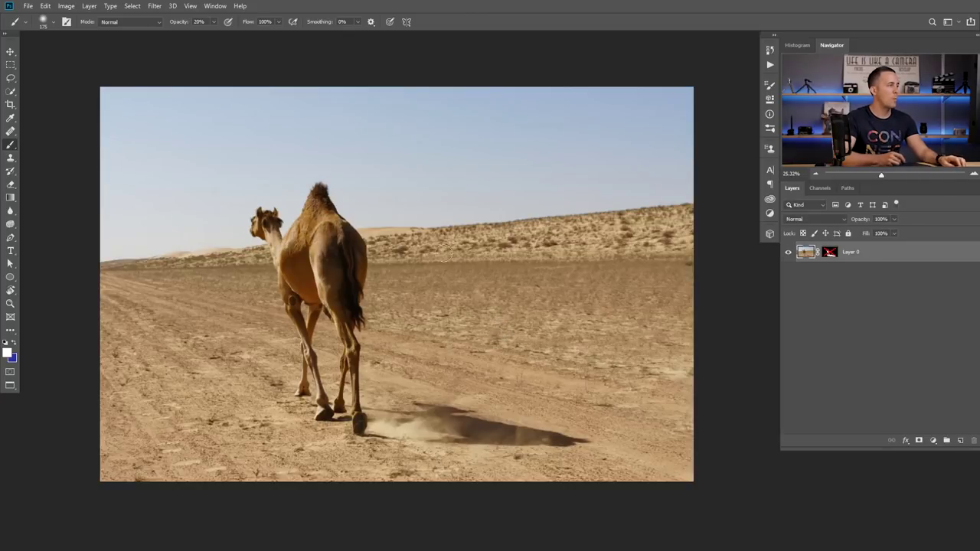
Step: Select the camel and its shadow from its layer mask and paste it into the composite as a layer named Camel
ctrl+click(832, 255)
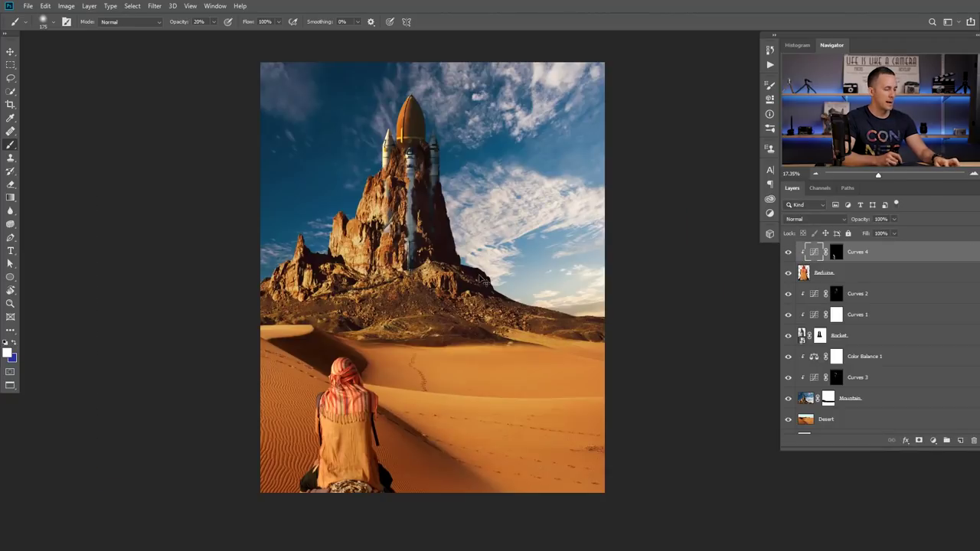
key(ctrl+v)
key(v)
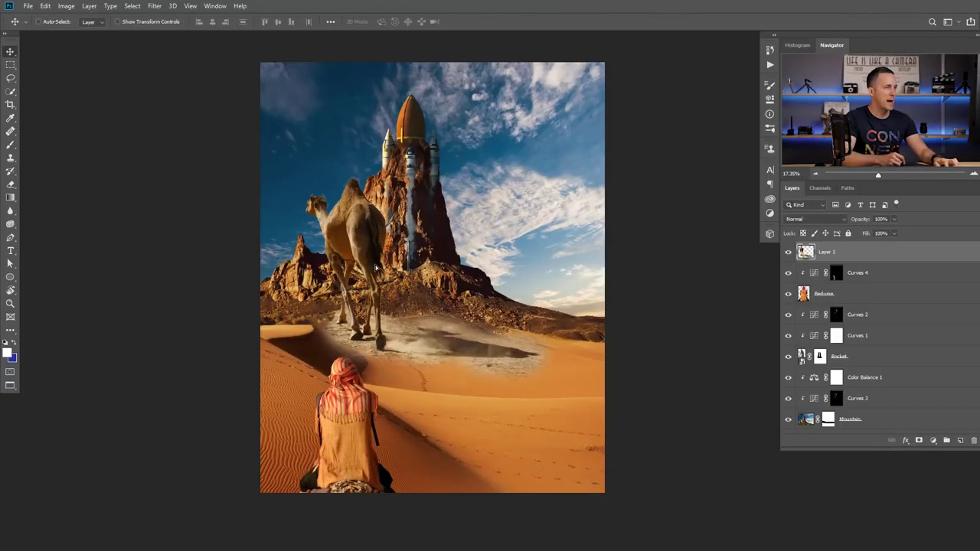
drag(371, 256, 408, 300)
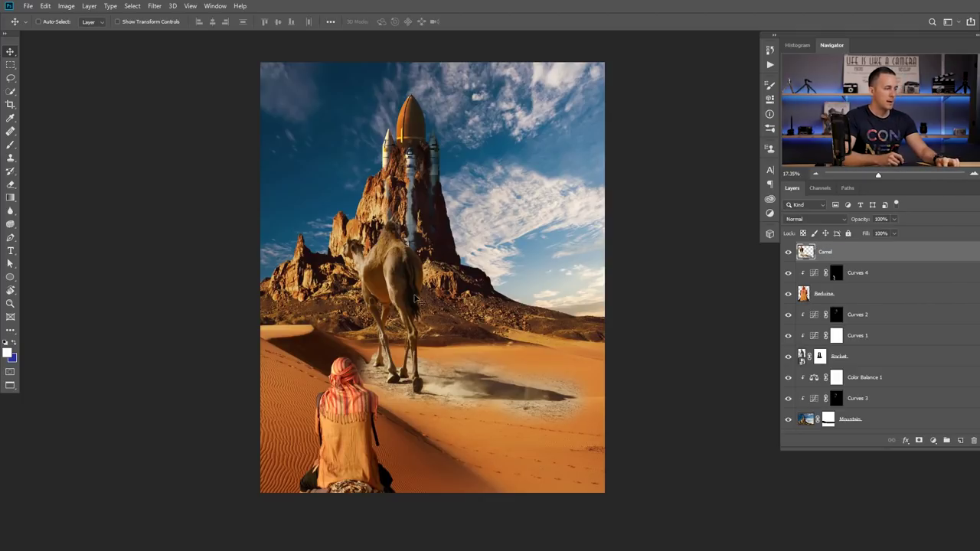
Step: Scale the camel down to a small distant figure and place it on the middle dune beside the footprint trail
drag(398, 285, 420, 323)
key(ctrl+t)
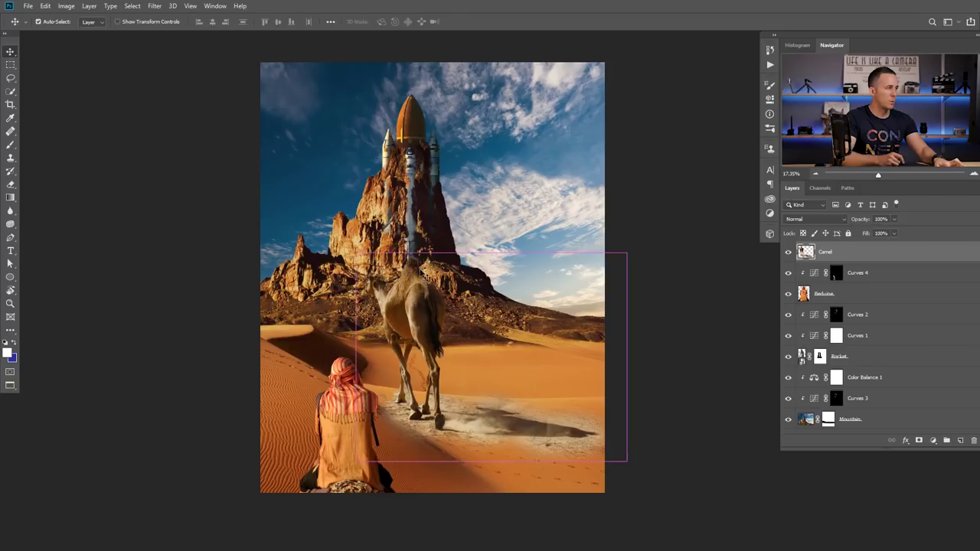
drag(627, 251, 406, 328)
scroll(432, 369, up, 4)
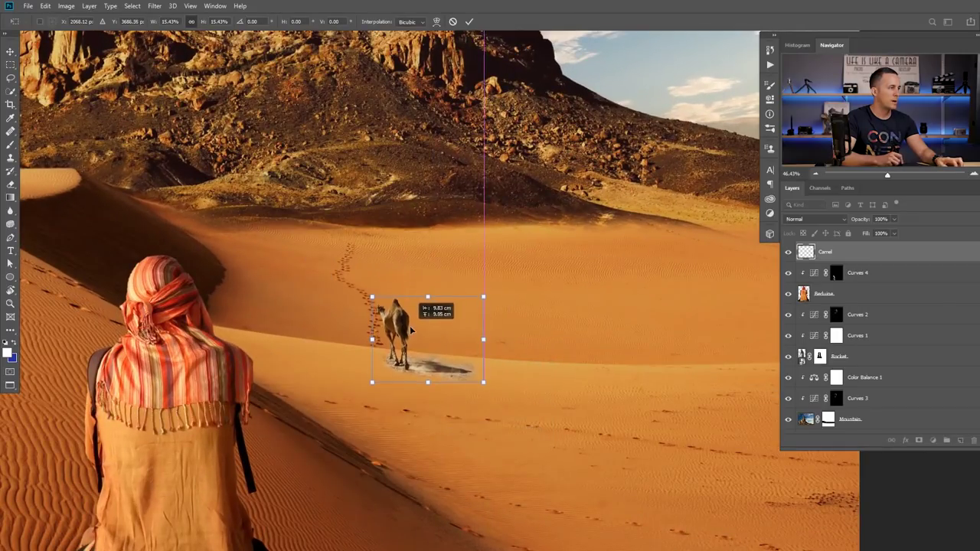
drag(483, 297, 460, 316)
drag(394, 337, 416, 333)
drag(481, 312, 433, 339)
key(Return)
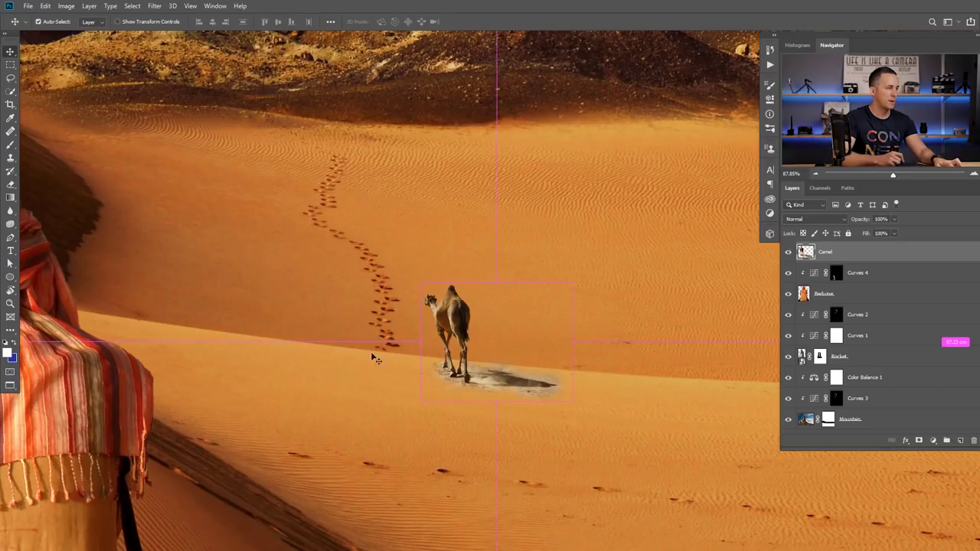
Step: Scale the camel and its shadow down slightly to about 96.78%, keeping its place beside the footprint trail
key(ctrl+t)
drag(573, 283, 538, 313)
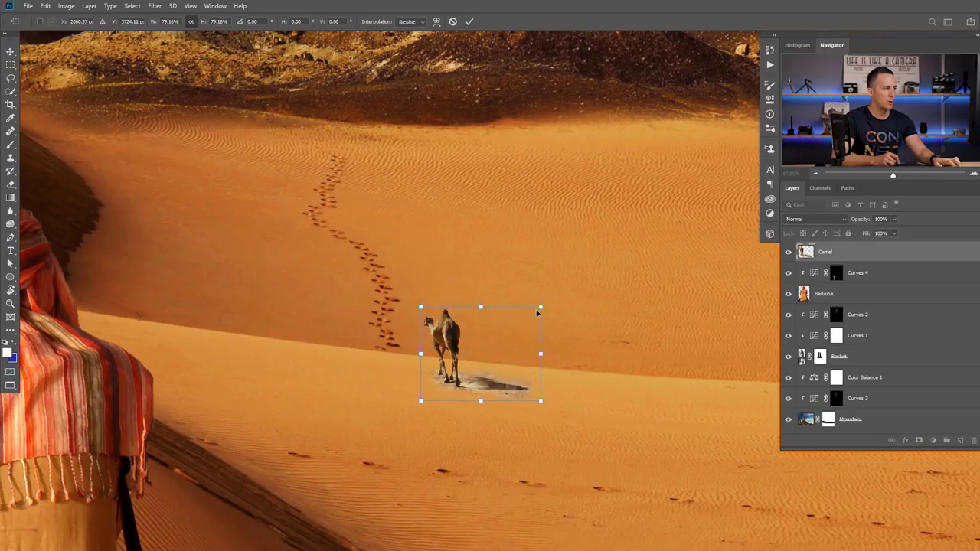
key(ctrl+z)
drag(571, 283, 567, 286)
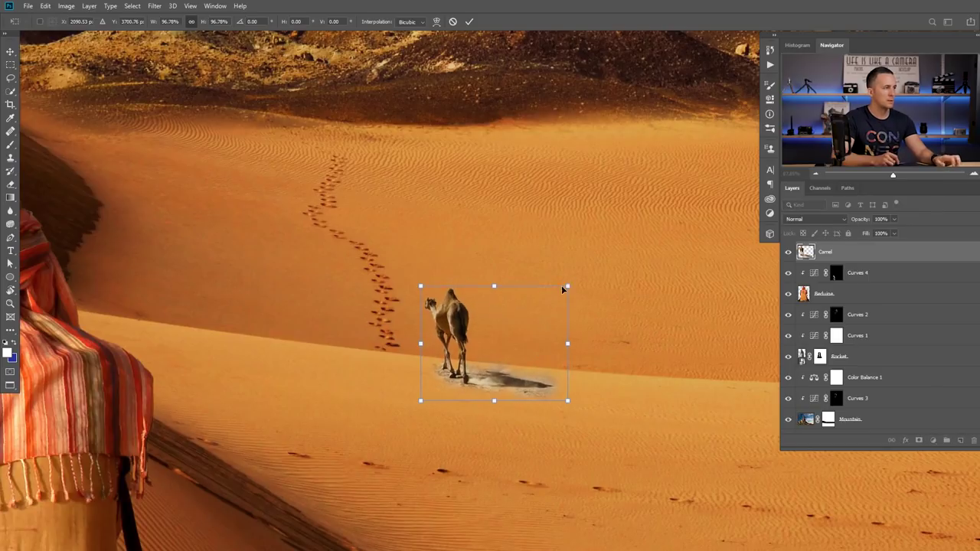
key(Return)
Step: Add a layer mask to the Camel layer and paint out the camel's shadow and pale sand with a small black brush
drag(465, 372, 465, 323)
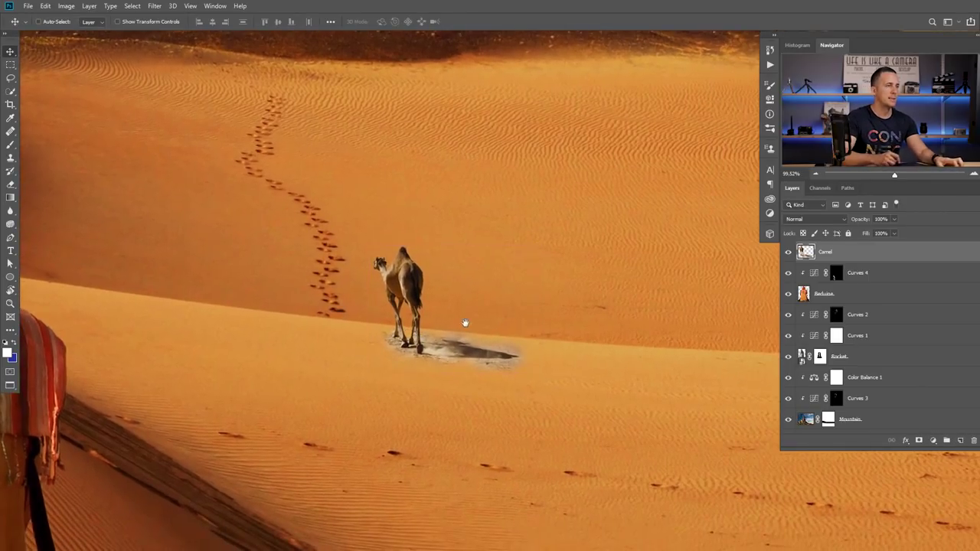
click(917, 439)
key(b)
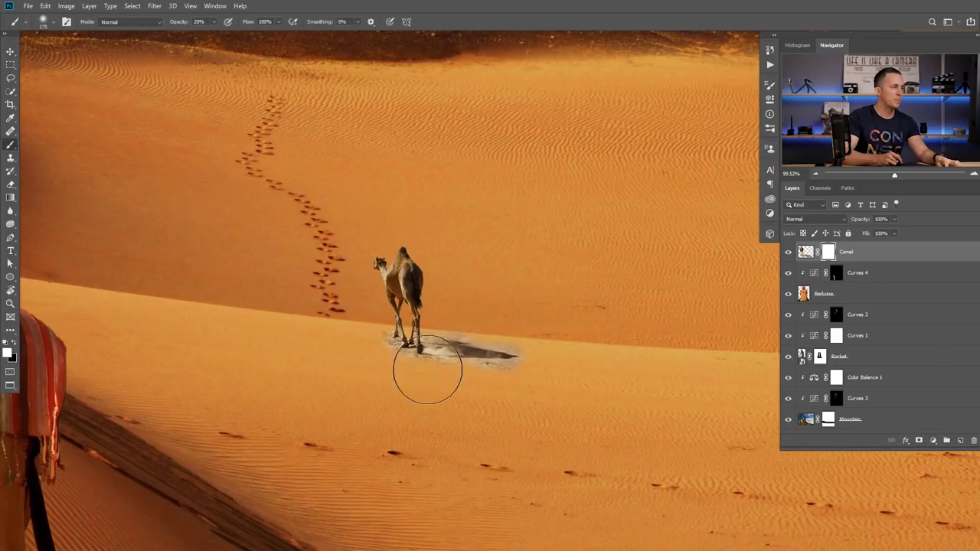
right_click(427, 372)
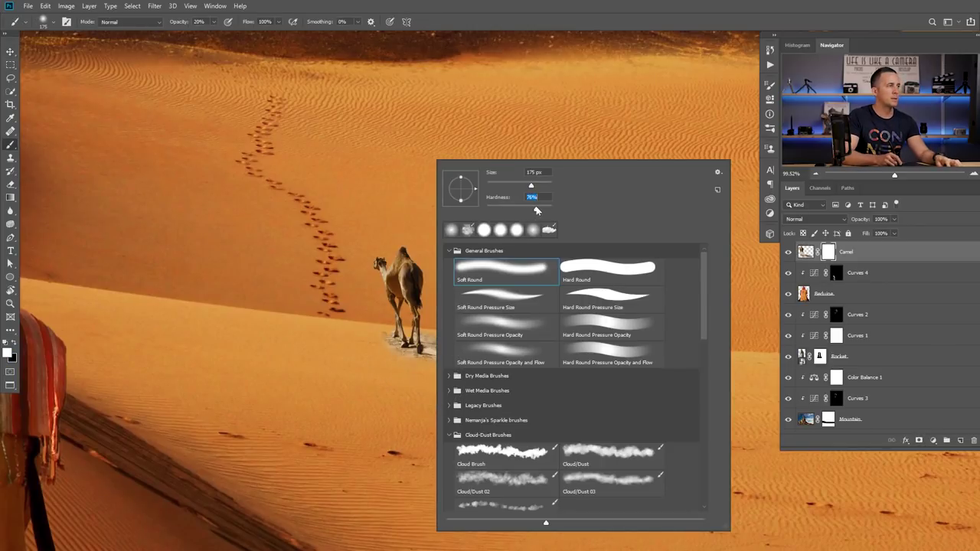
key(Return)
key(bracketleft)
key(bracketleft)
key(bracketleft)
key(bracketleft)
key(bracketleft)
key(bracketleft)
key(bracketleft)
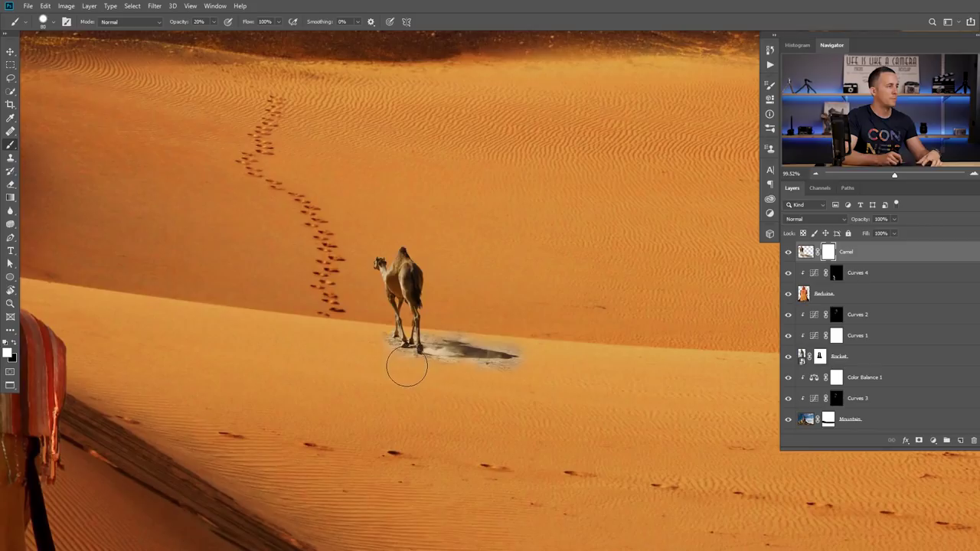
key(x)
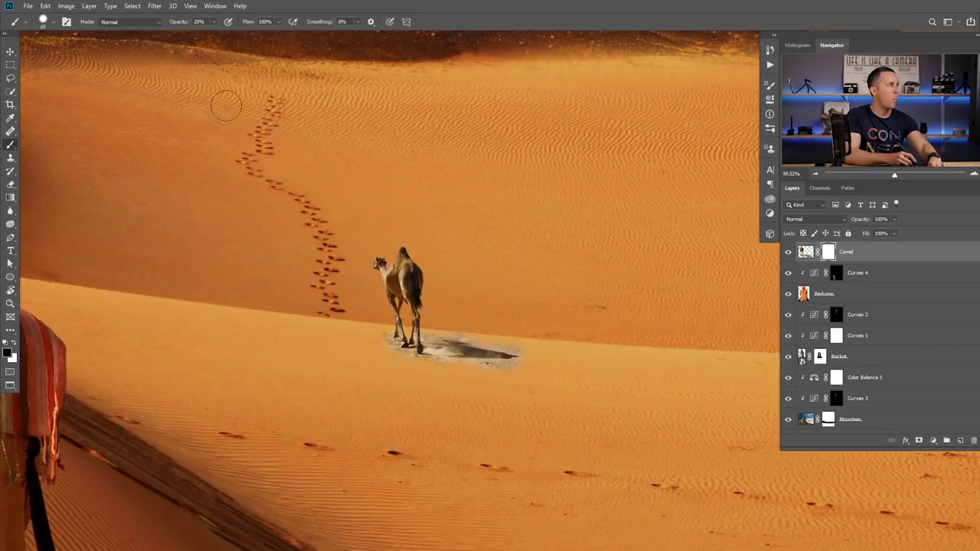
mouse_move(507, 367)
mouse_down()
mouse_move(475, 361)
mouse_move(485, 350)
mouse_move(349, 334)
mouse_move(387, 357)
mouse_move(374, 350)
mouse_move(398, 338)
mouse_move(364, 369)
mouse_up()
scroll(459, 354, up, 2)
key(ctrl+0)
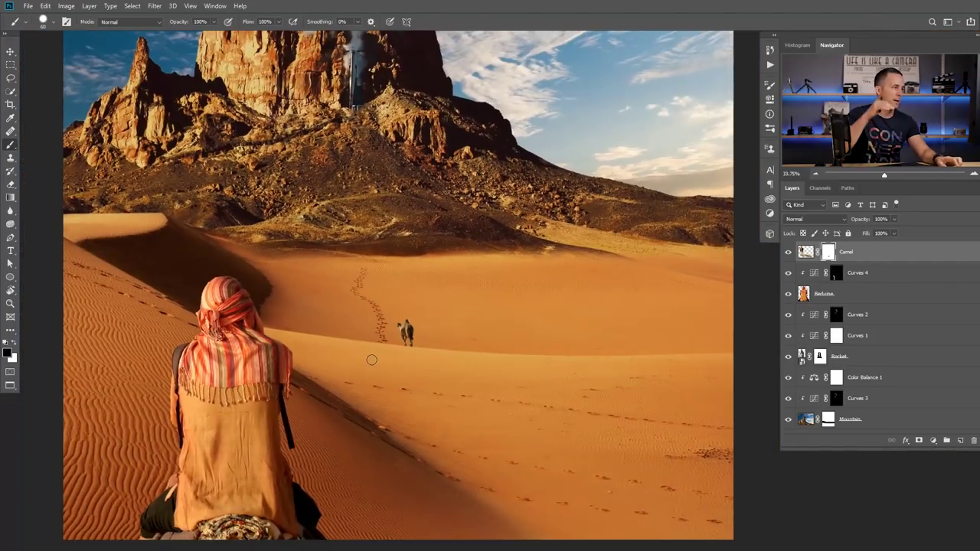
scroll(417, 292, down, 2)
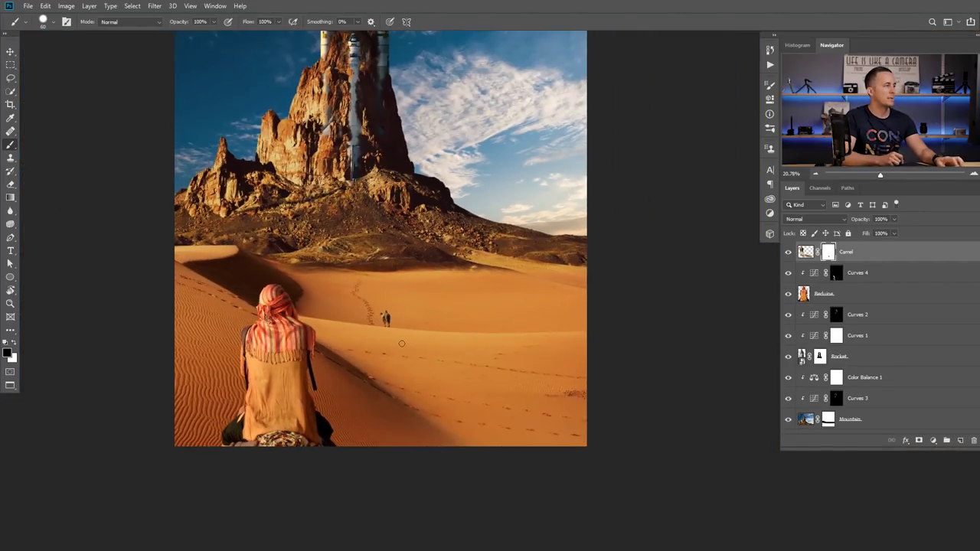
drag(417, 334, 413, 329)
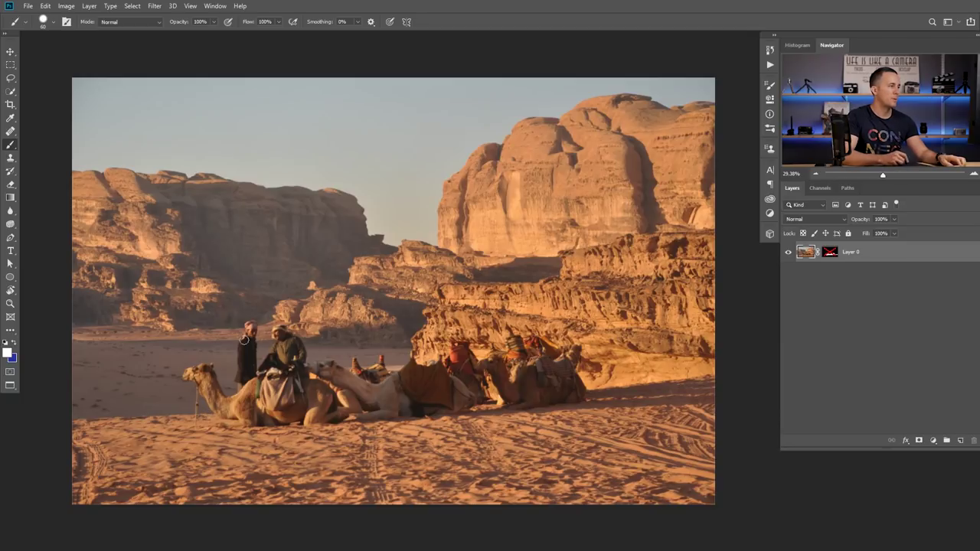
Step: Select the resting camels and men from their layer mask in the source photo and paste them into the composite
ctrl+click(830, 255)
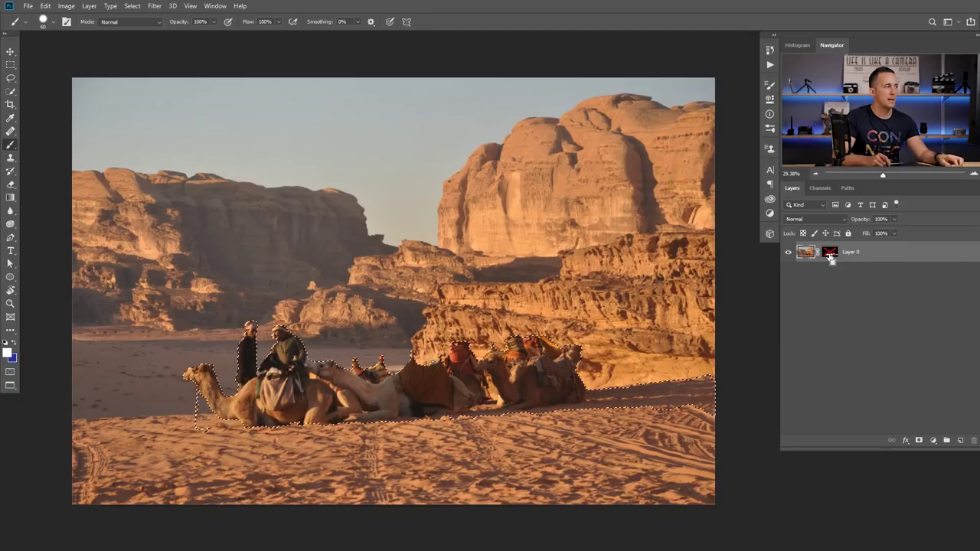
click(808, 252)
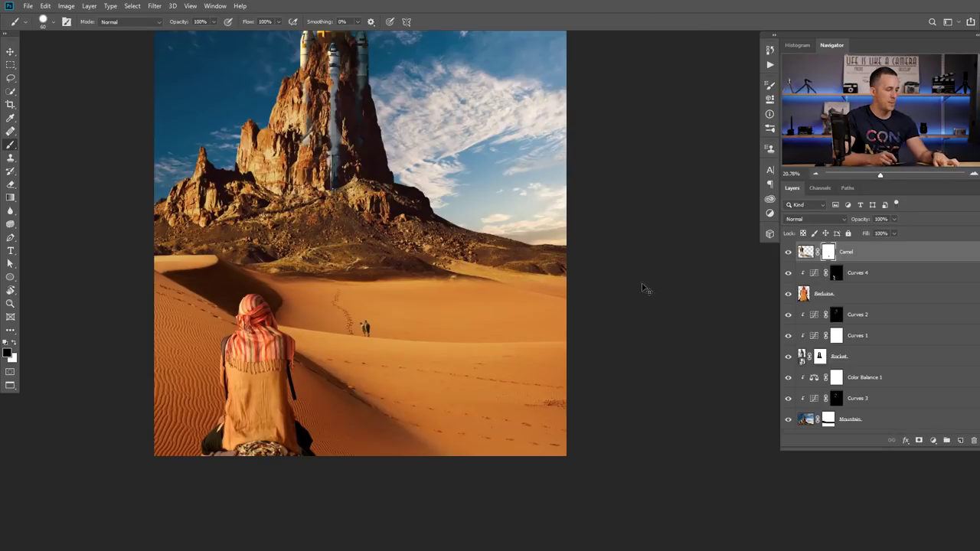
key(ctrl+v)
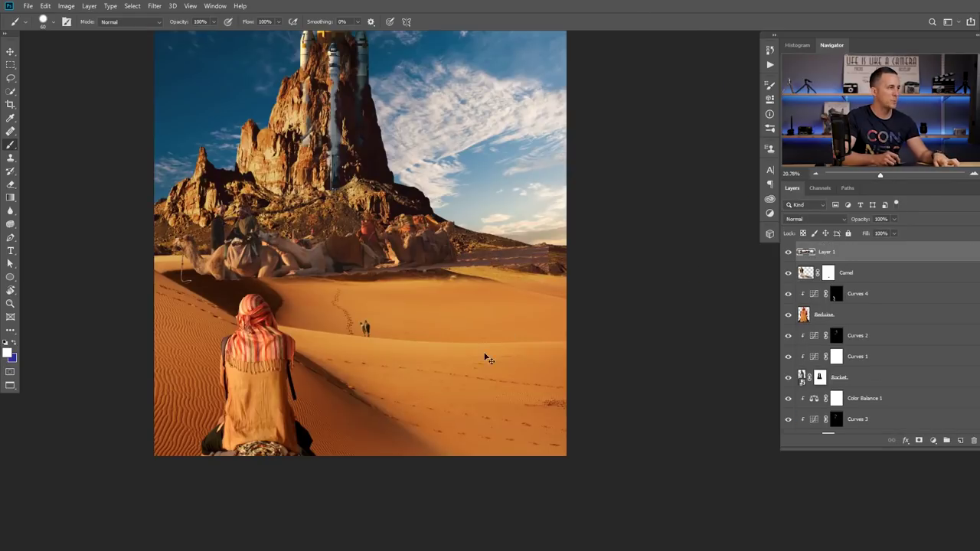
Step: Scale the camel group to 26.60% and place it on the dune at the composite's right edge
key(v)
mouse_move(459, 244)
mouse_down()
mouse_move(474, 309)
mouse_move(436, 309)
mouse_up()
key(ctrl+t)
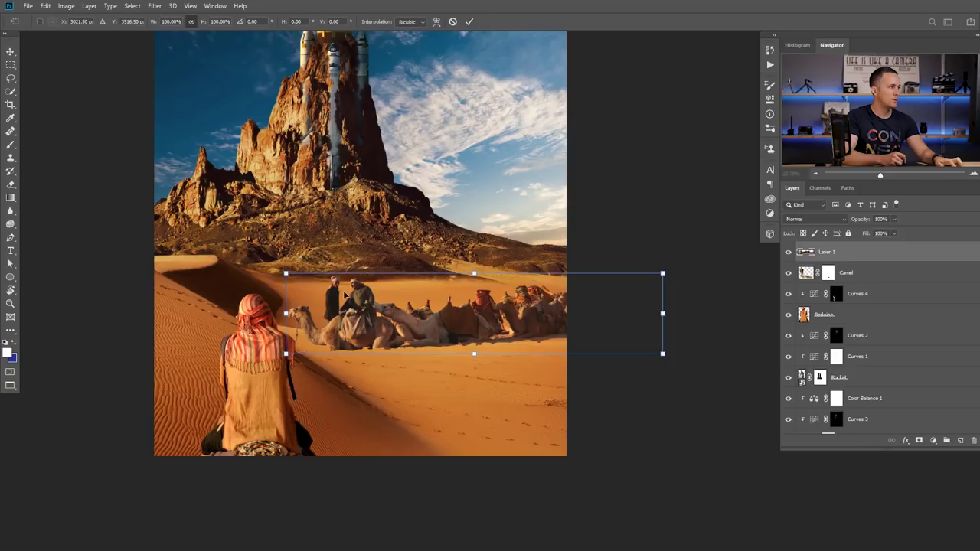
drag(287, 274, 465, 345)
scroll(472, 433, down, 2)
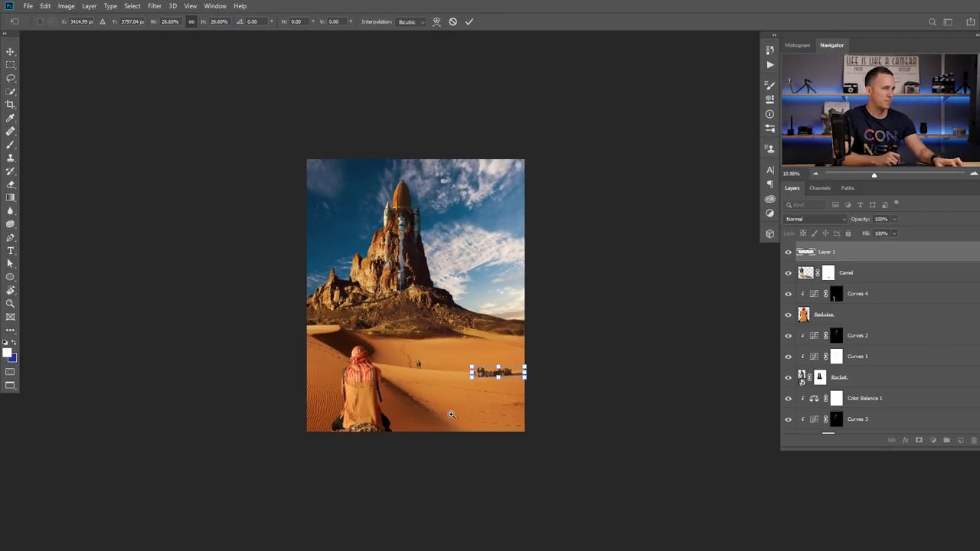
scroll(463, 418, up, 2)
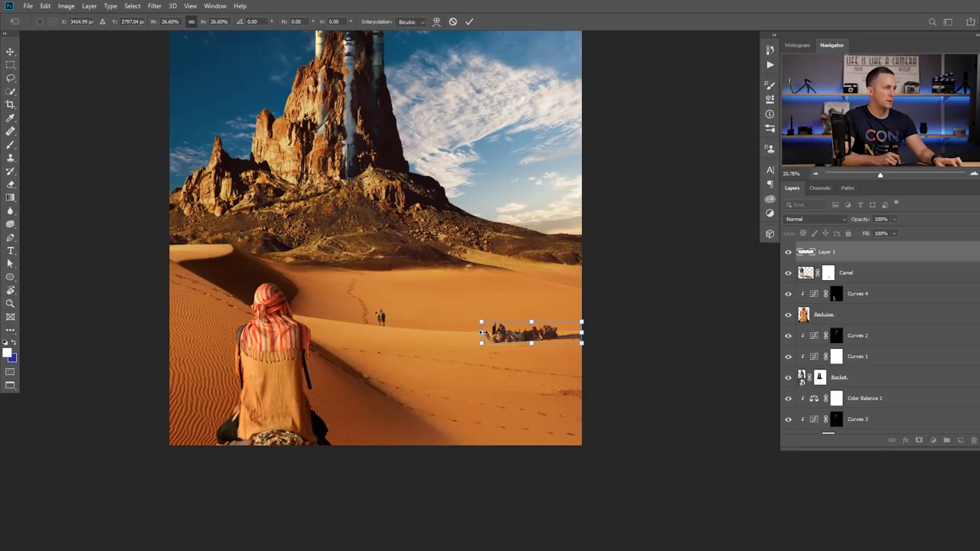
key(Return)
Step: Scale the lone camel beside the footprint trail down to 93.02%, keeping it on the dune crest
scroll(519, 369, up, 1)
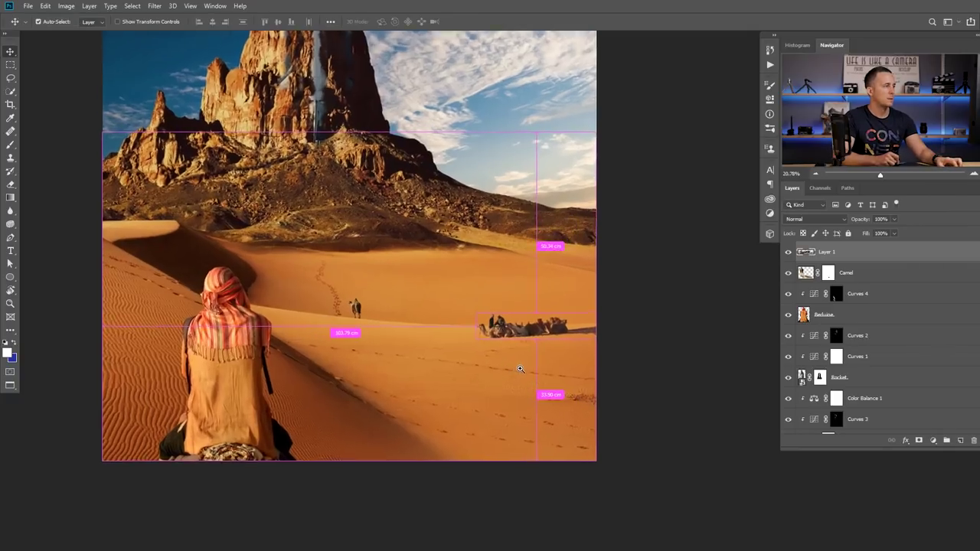
scroll(520, 370, up, 1)
click(328, 297)
scroll(327, 297, up, 4)
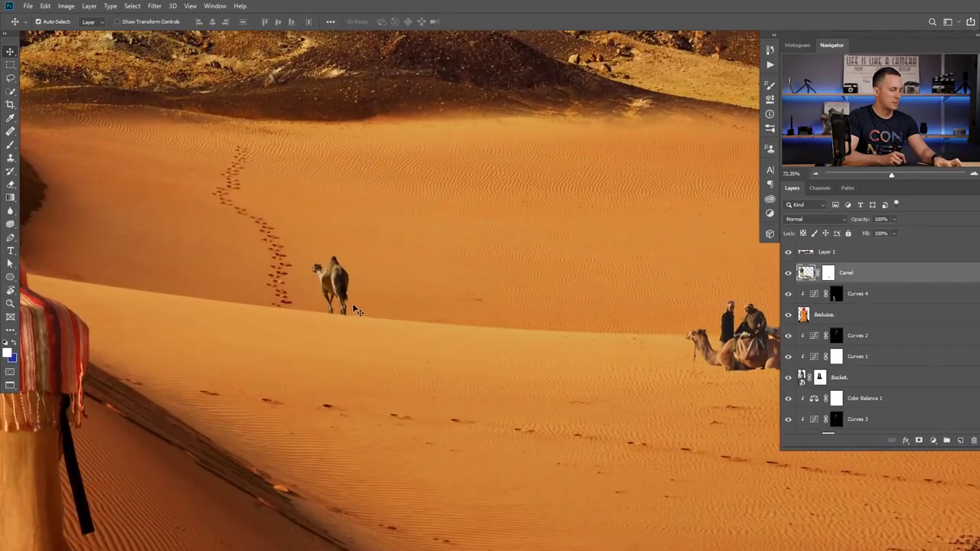
key(ctrl+t)
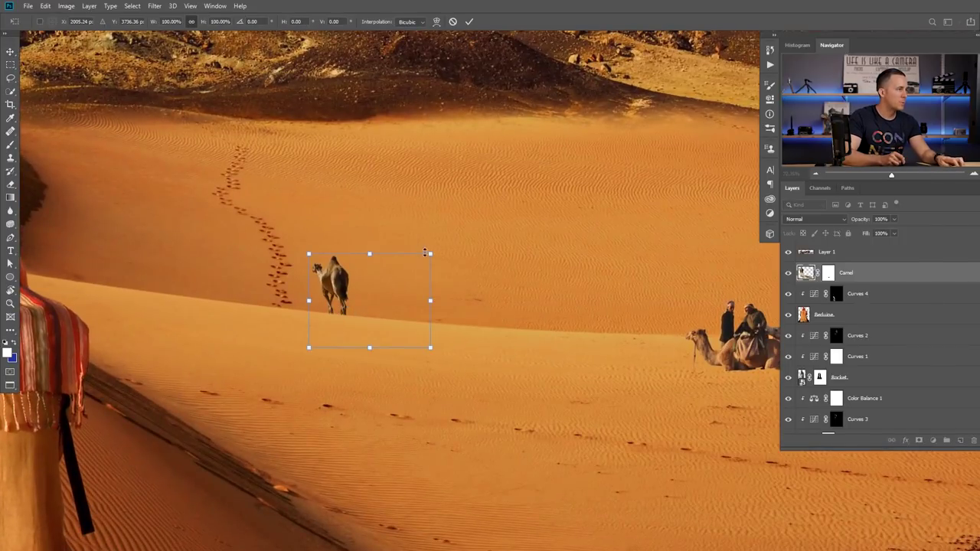
drag(429, 254, 425, 258)
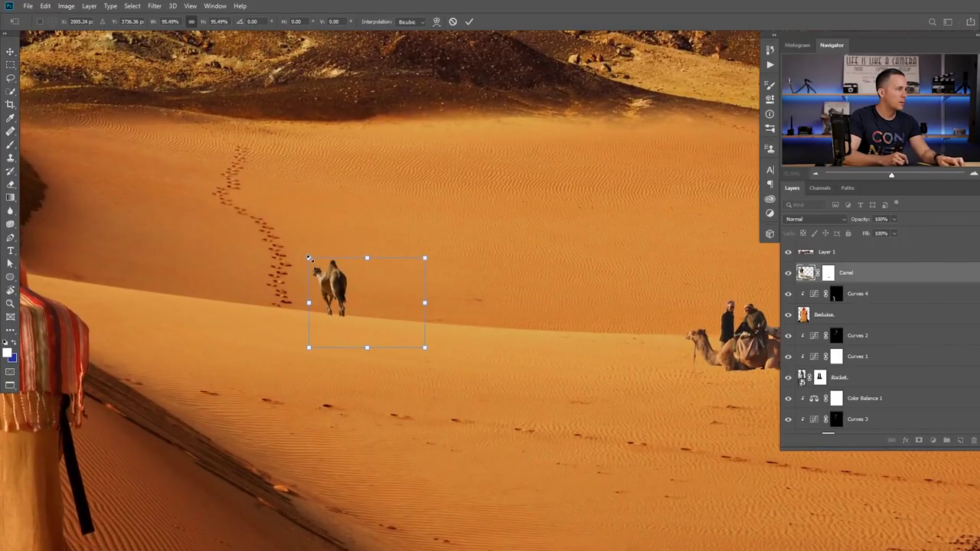
drag(309, 259, 310, 262)
key(Up)
key(Up)
key(Up)
key(Up)
key(Up)
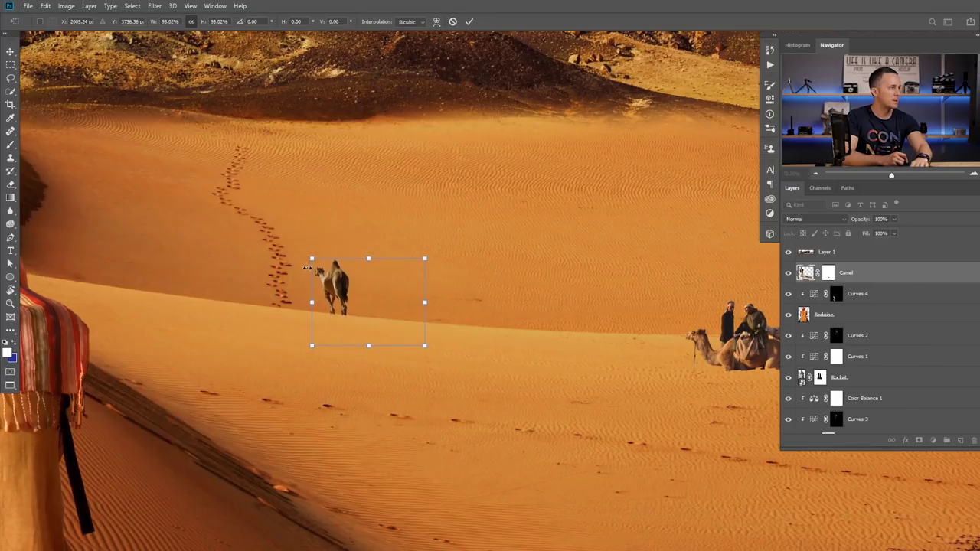
key(Return)
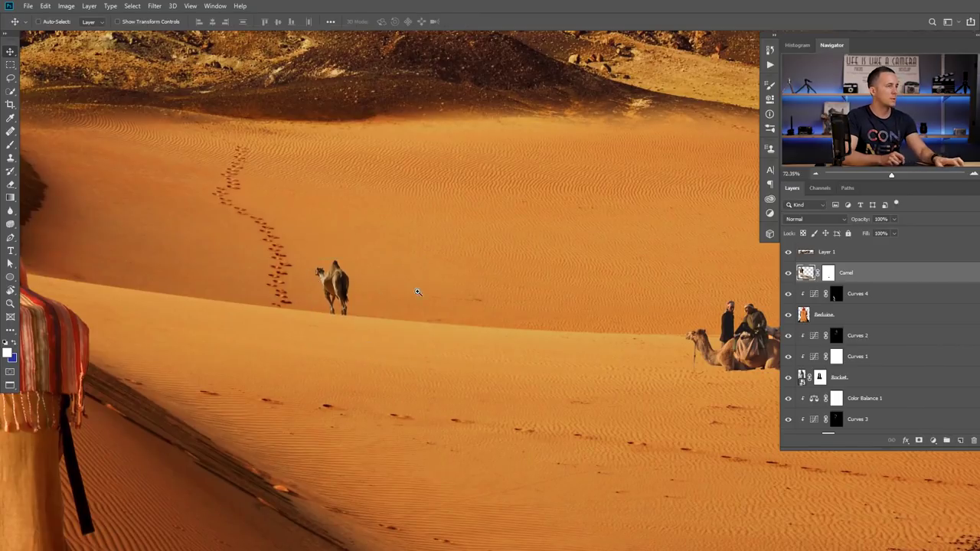
Step: Add a Color Balance adjustment clipped to the Camel layer with midtones at red +18 and yellow -5
key(ctrl+0)
scroll(555, 326, up, 5)
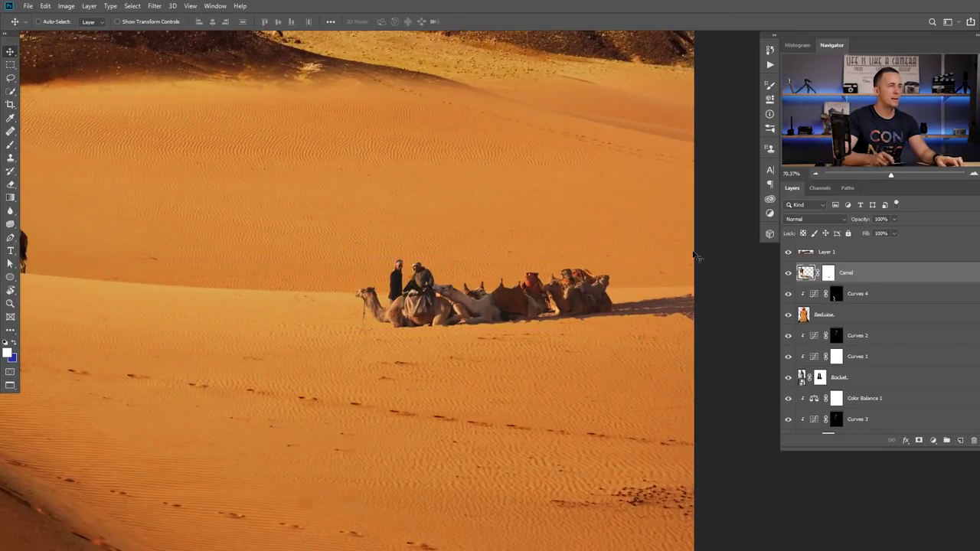
click(937, 442)
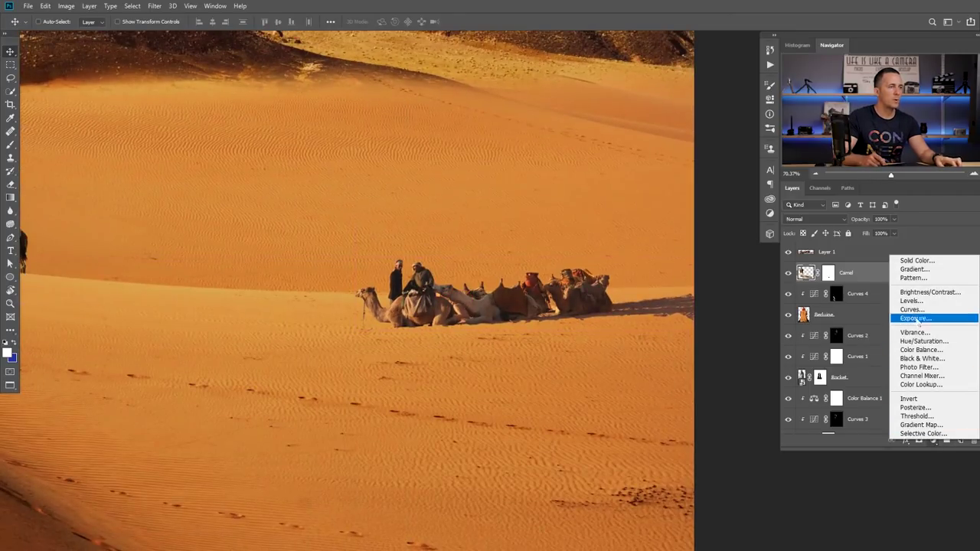
click(920, 350)
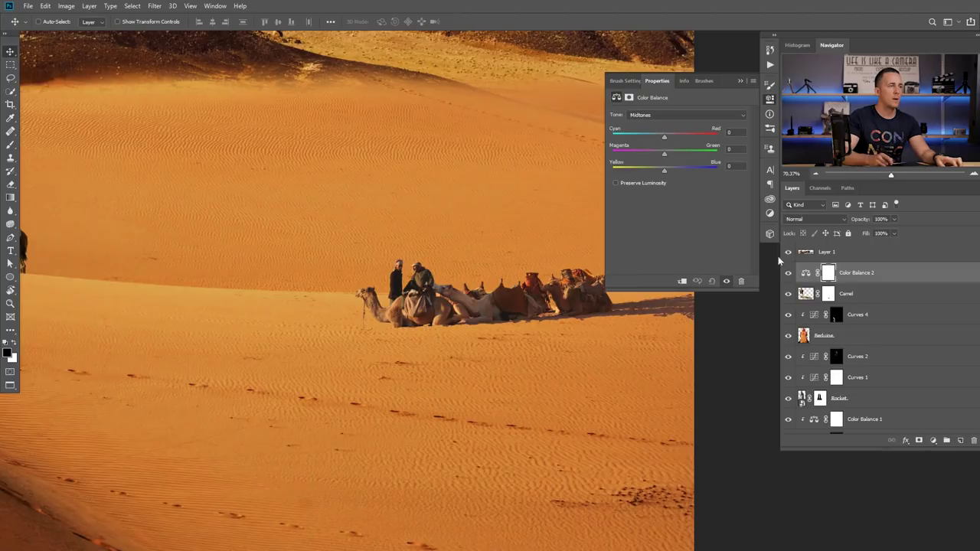
click(684, 281)
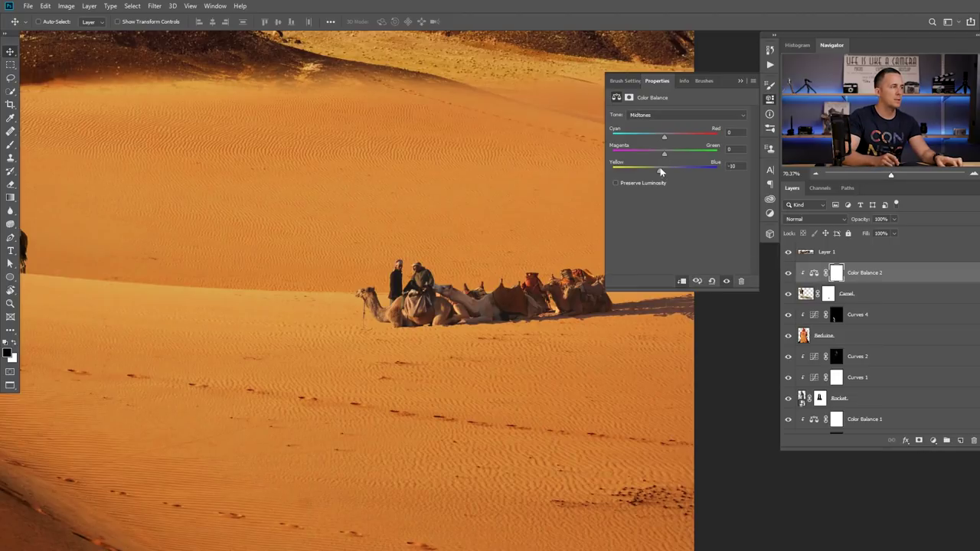
mouse_move(677, 136)
mouse_down()
mouse_move(695, 138)
mouse_move(648, 138)
mouse_move(686, 137)
mouse_move(674, 138)
mouse_up()
drag(449, 247, 525, 294)
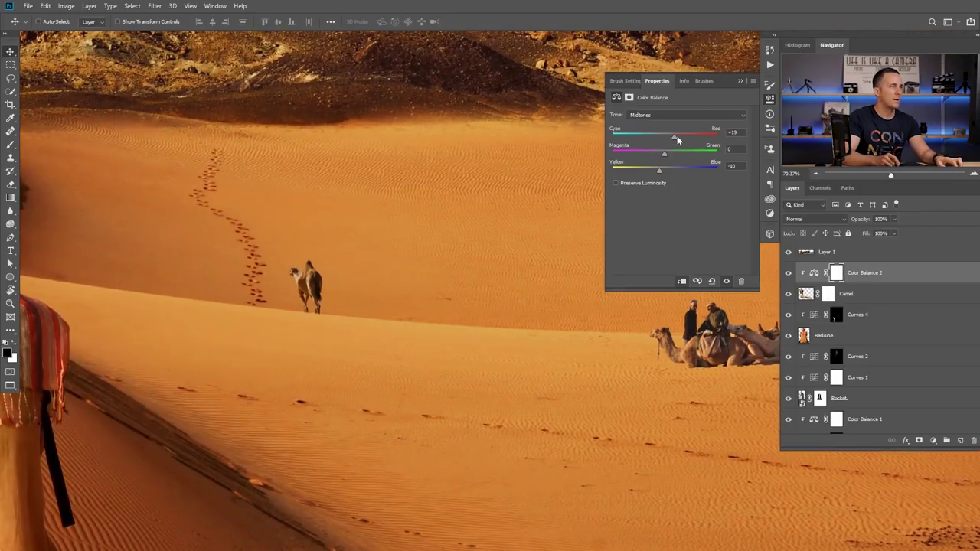
drag(659, 172, 655, 170)
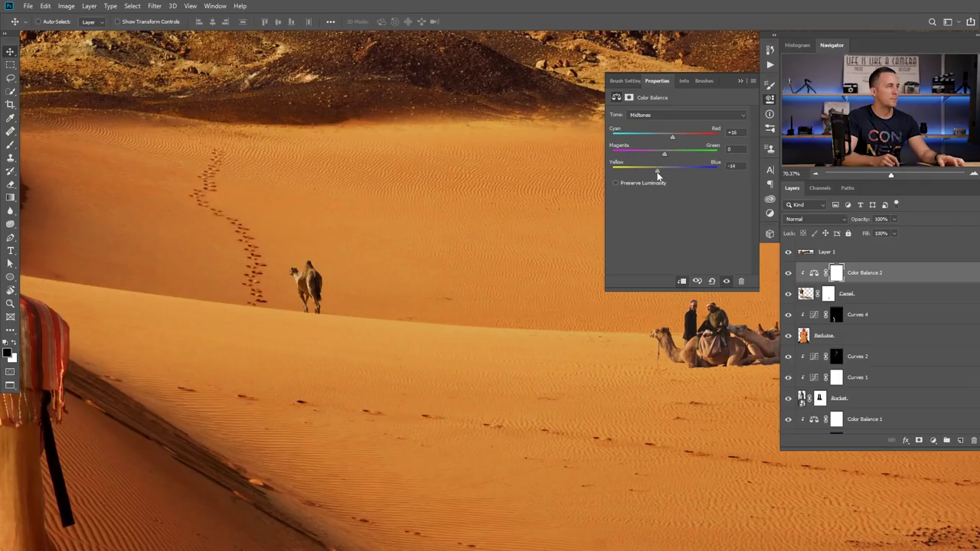
click(674, 136)
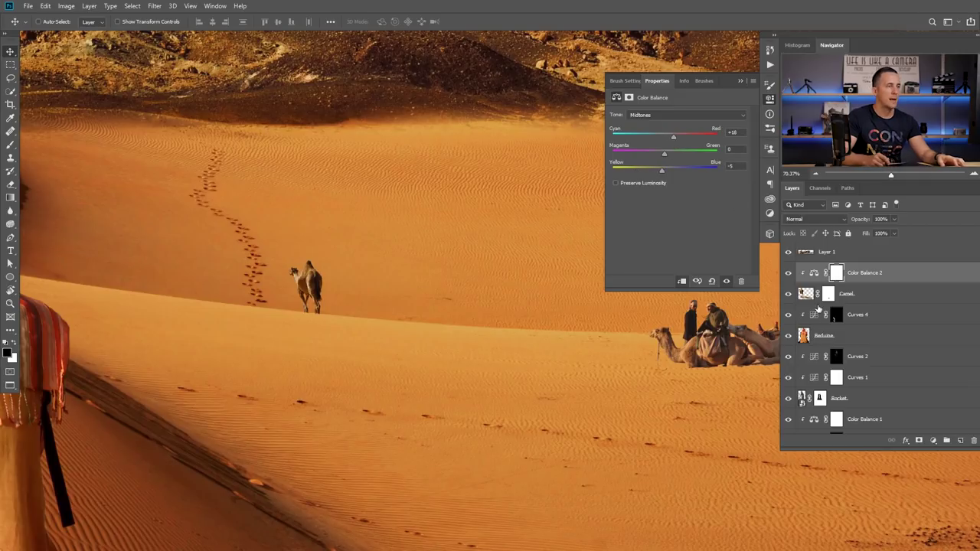
Step: Rename the camel group's layer to "Camels and guys"
click(809, 257)
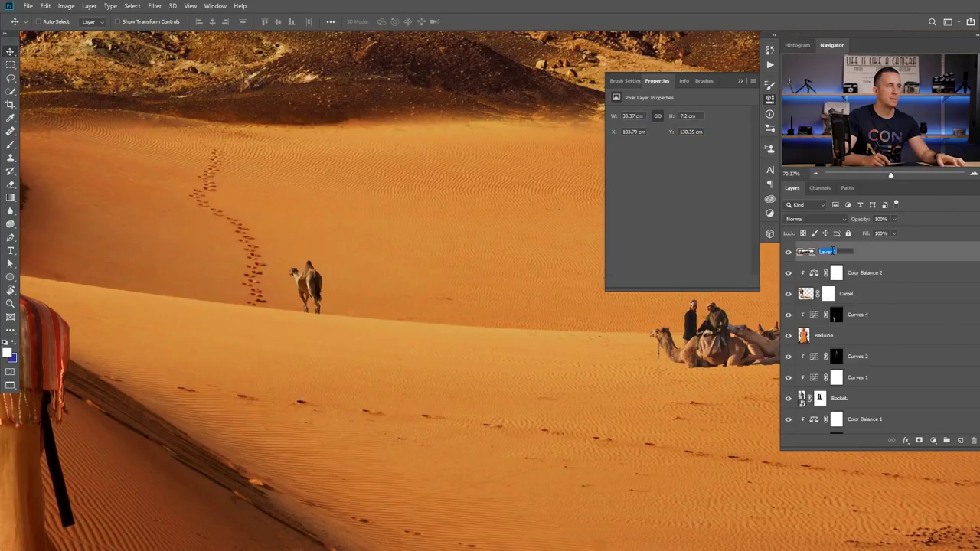
text(Camels and)
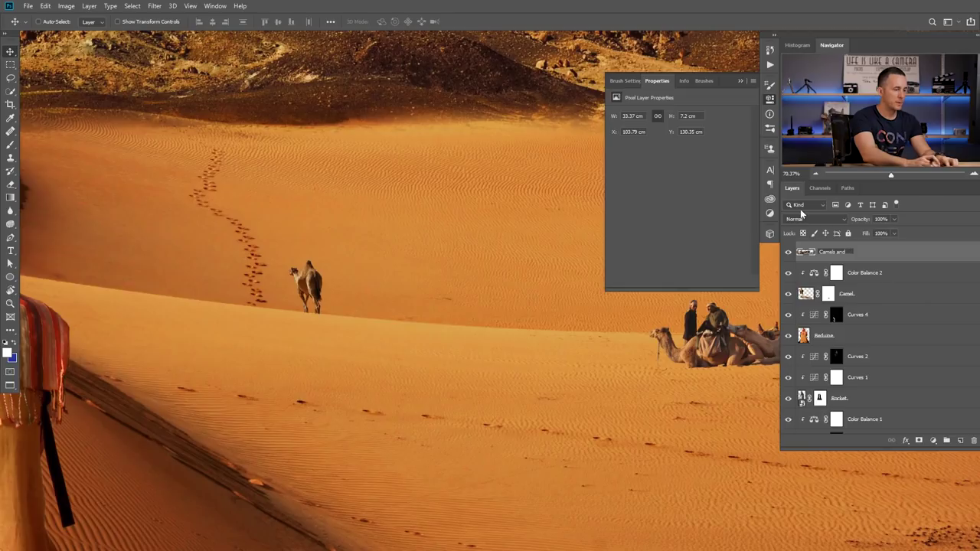
text( guys)
key(Return)
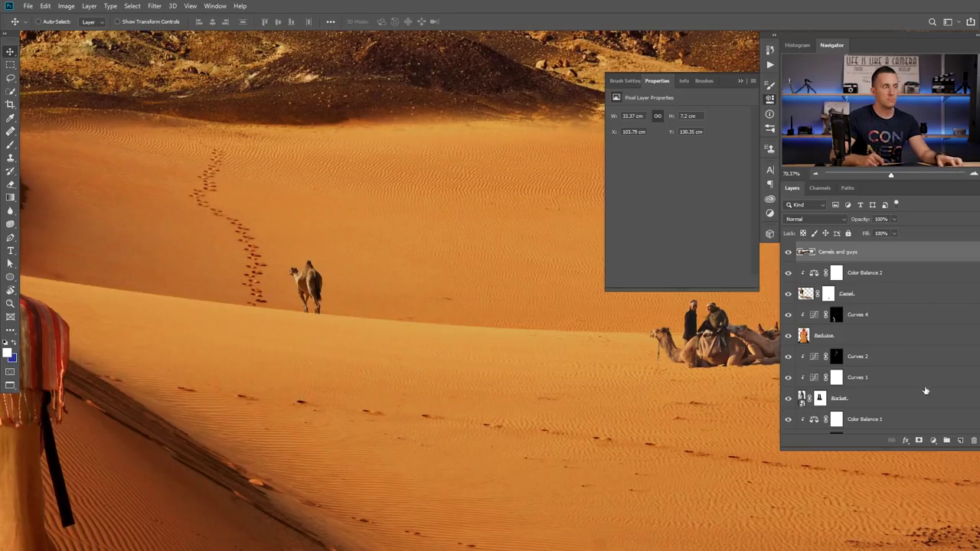
Step: Add a Color Balance adjustment clipped to the "Camels and guys" layer with midtones at red +19 and yellow -12
click(933, 441)
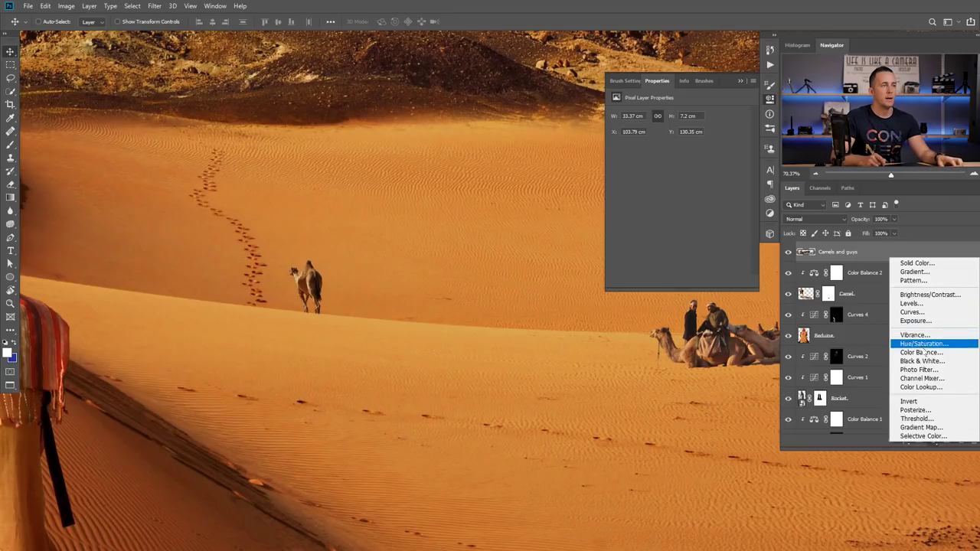
click(920, 353)
click(682, 281)
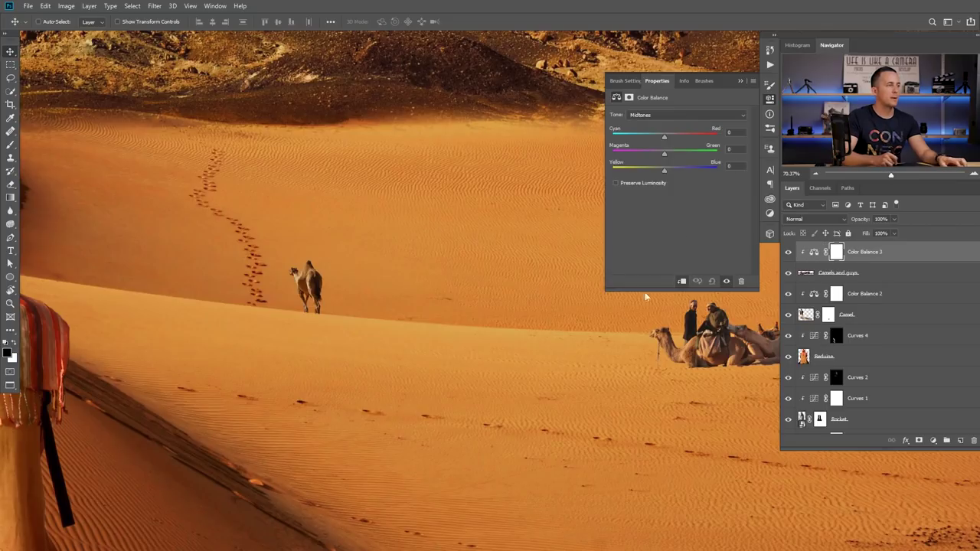
drag(646, 291, 339, 291)
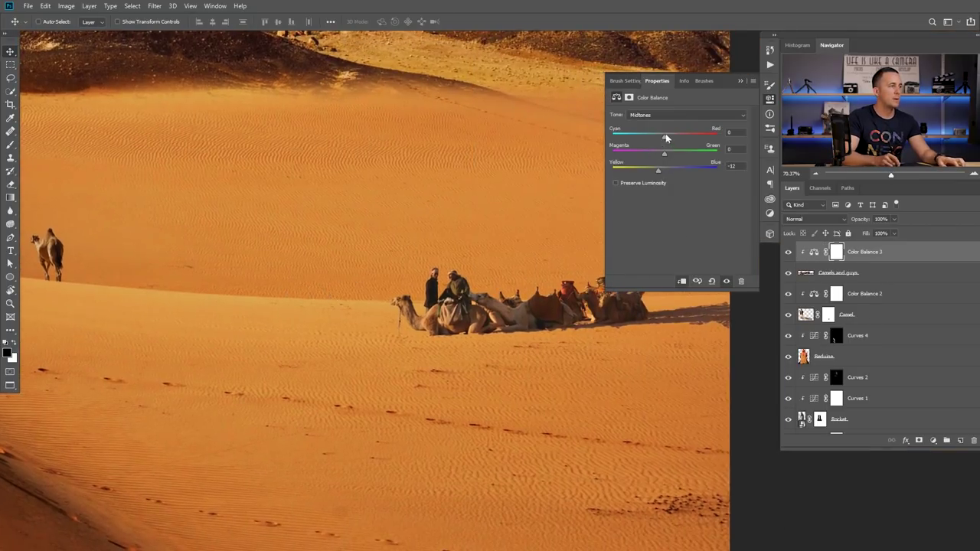
drag(675, 135, 674, 135)
drag(487, 279, 436, 309)
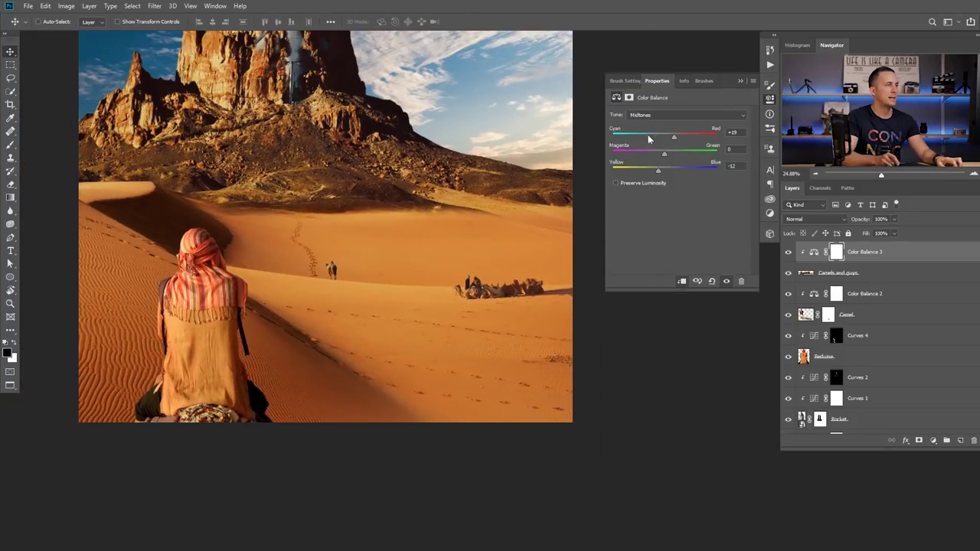
click(740, 81)
scroll(375, 302, down, 3)
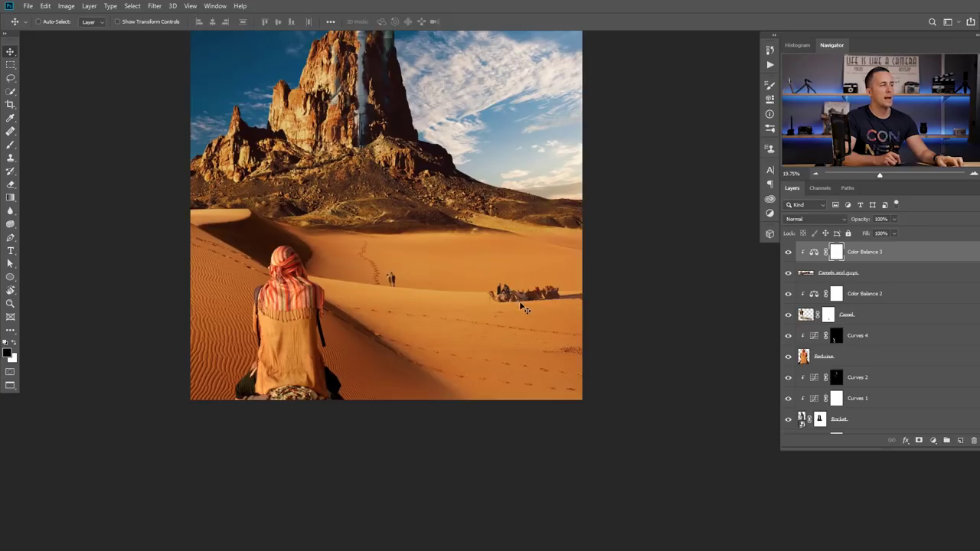
scroll(521, 300, up, 3)
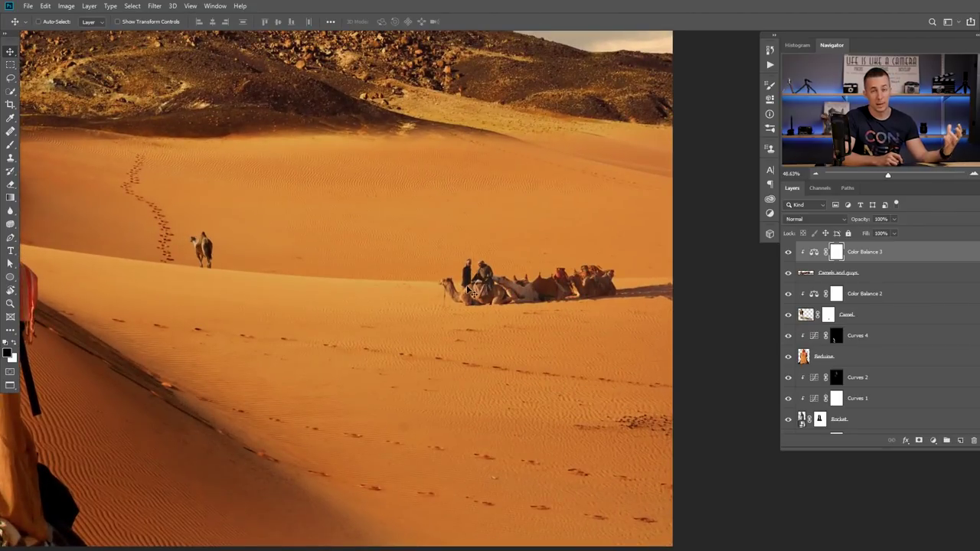
scroll(547, 302, down, 1)
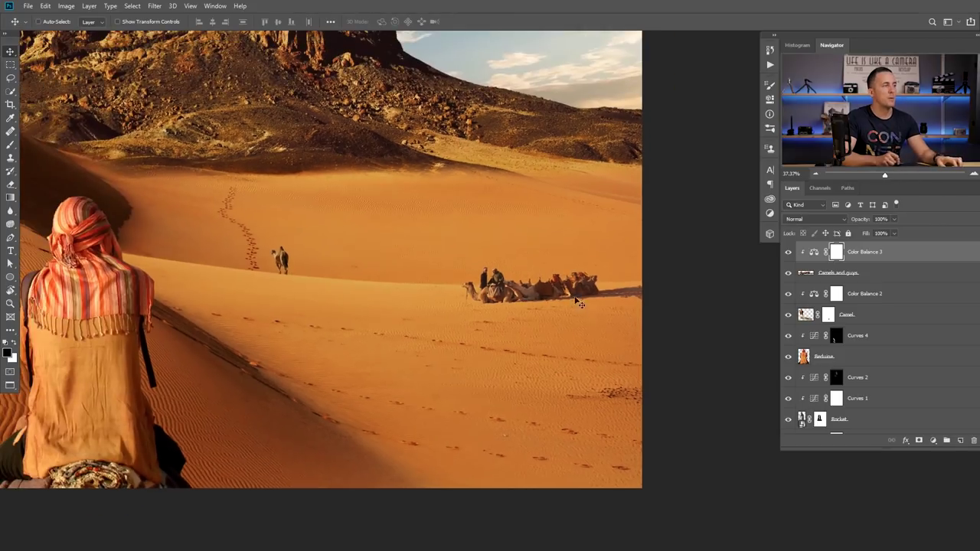
scroll(564, 288, down, 2)
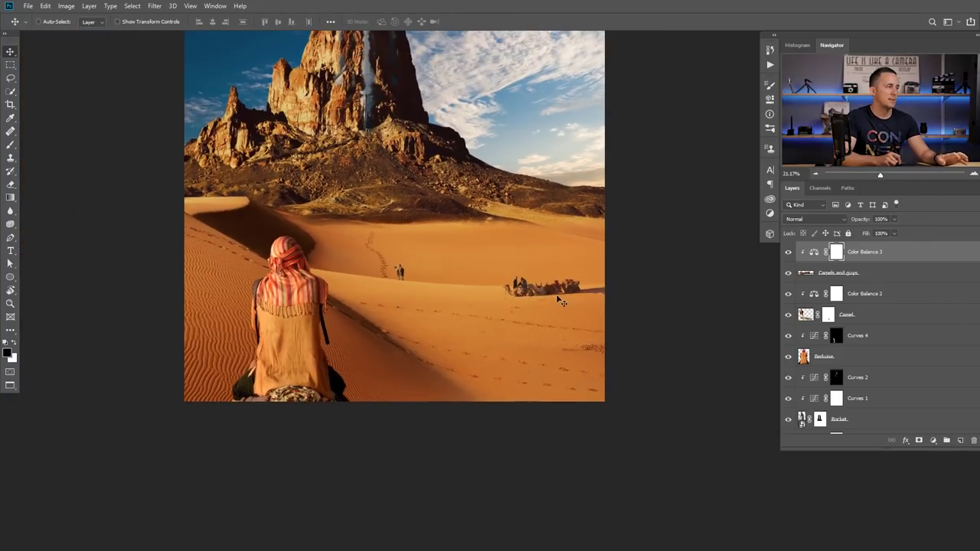
scroll(550, 292, down, 3)
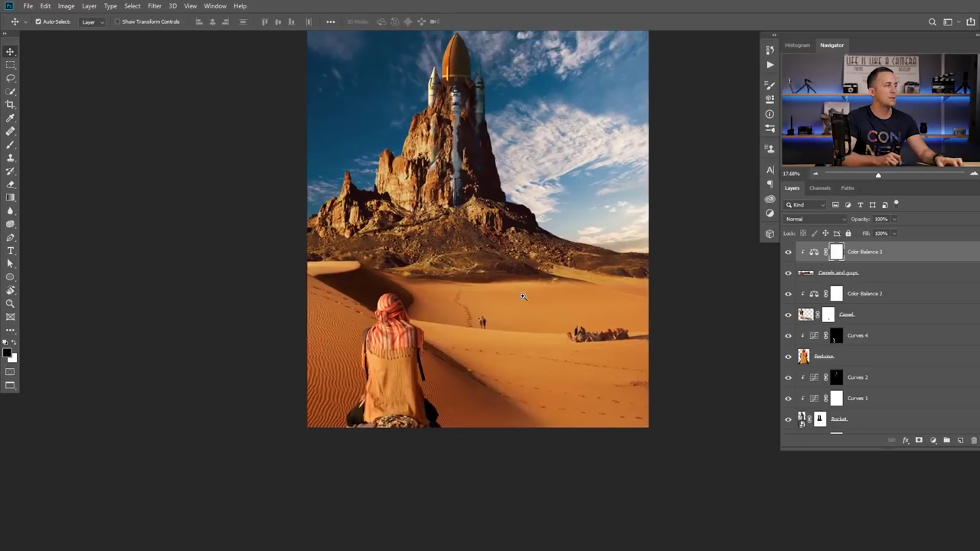
drag(499, 303, 479, 316)
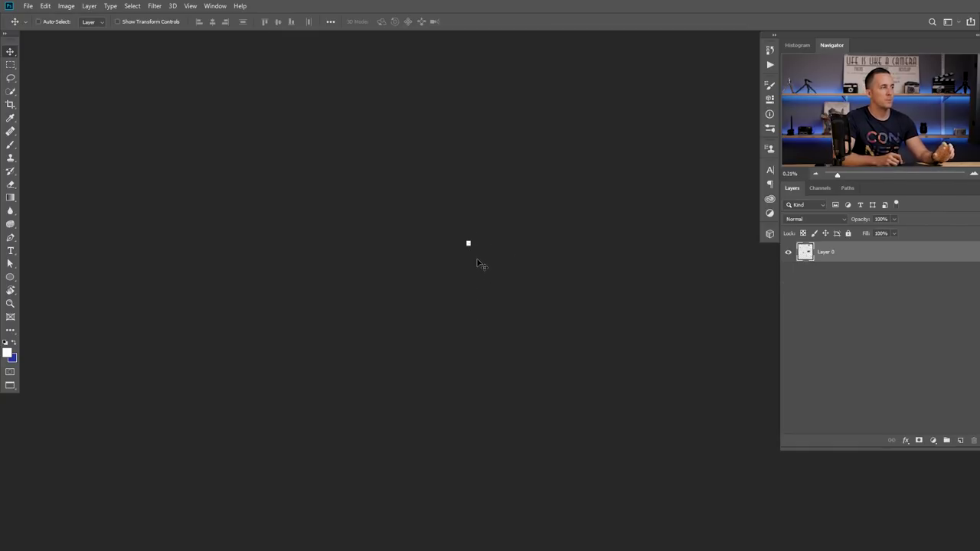
Step: Bring the spaceships layer from its own document into the composite as the topmost layer, with the ships around the rocky mountain
key(ctrl+t)
key(Escape)
drag(488, 256, 584, 263)
drag(473, 189, 492, 283)
drag(480, 245, 548, 264)
drag(453, 274, 530, 268)
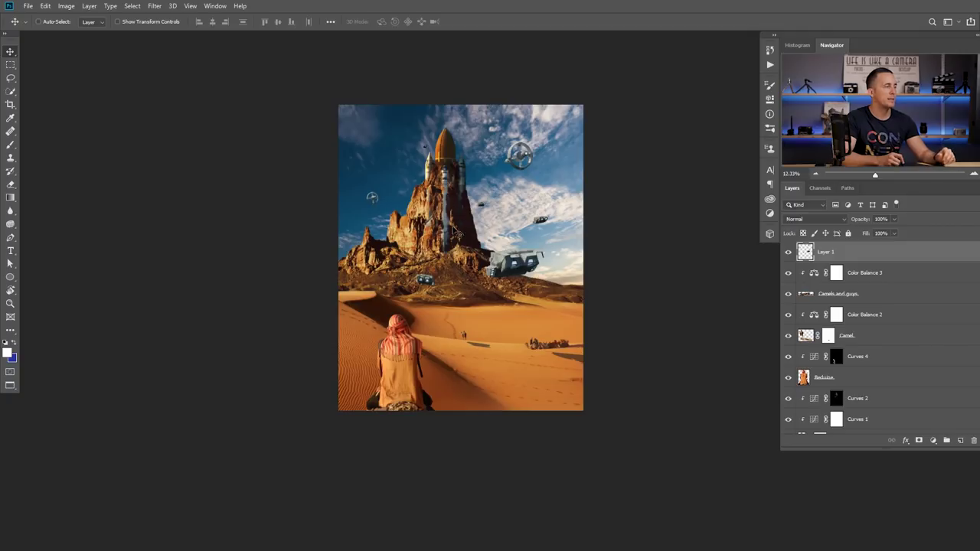
Step: Lasso the large ship shadow below the camel group at the composite's right edge and rename its layer to "Spaceships"
key(ctrl+space)
drag(521, 155, 552, 170)
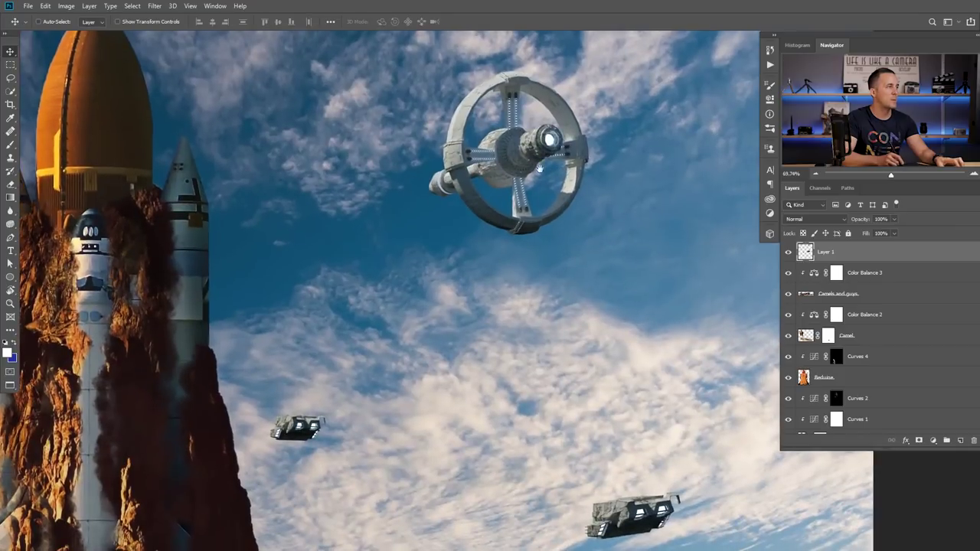
scroll(493, 169, down, 10)
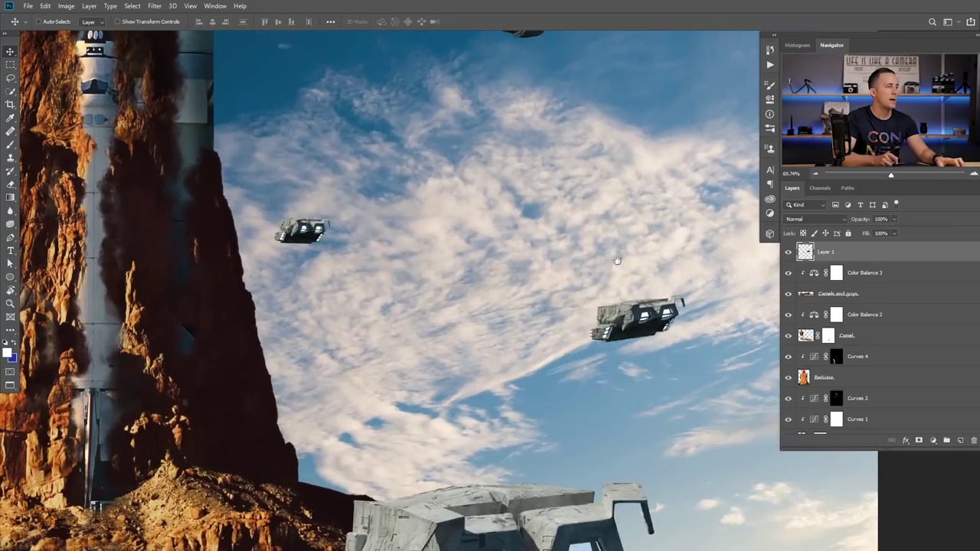
scroll(418, 365, down, 2)
scroll(417, 365, down, 8)
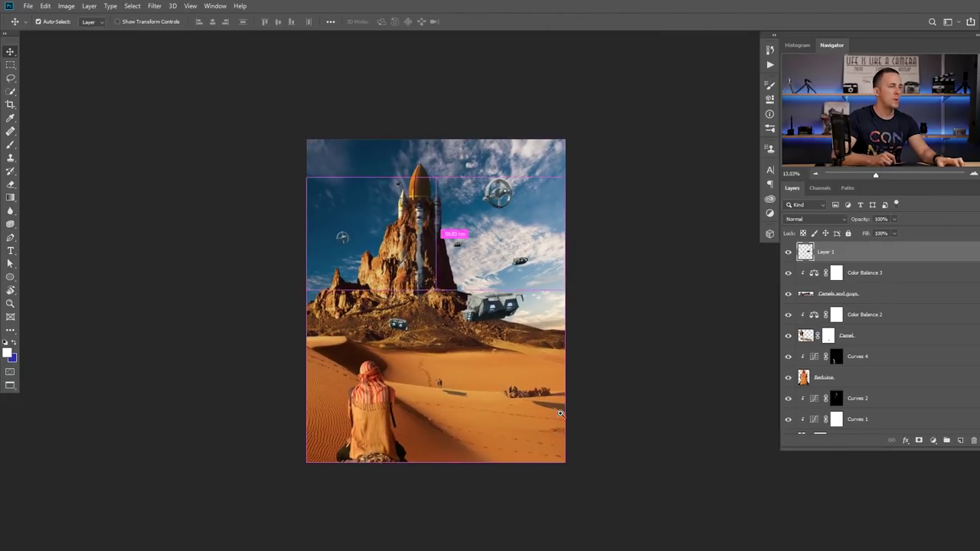
scroll(582, 388, up, 3)
scroll(543, 390, up, 1)
key(l)
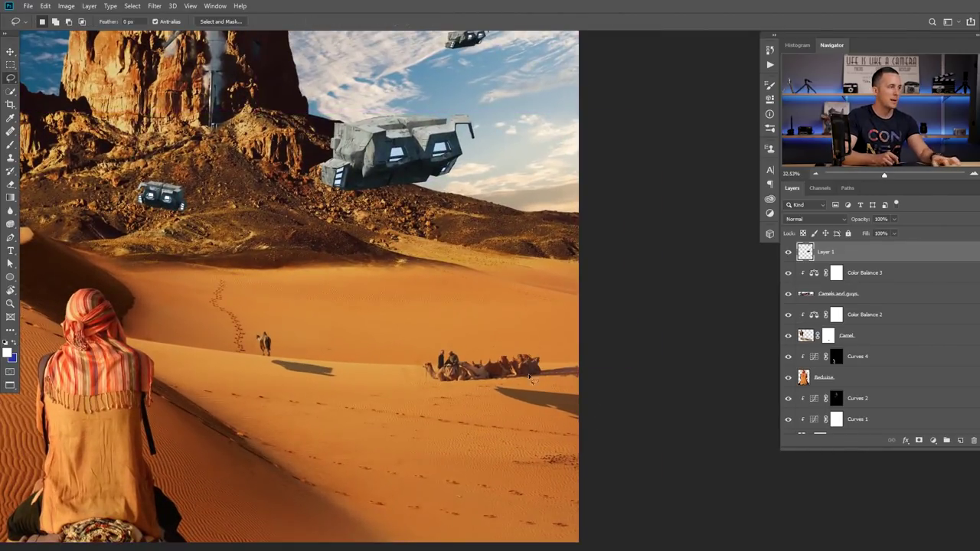
drag(545, 373, 543, 373)
double_click(827, 251)
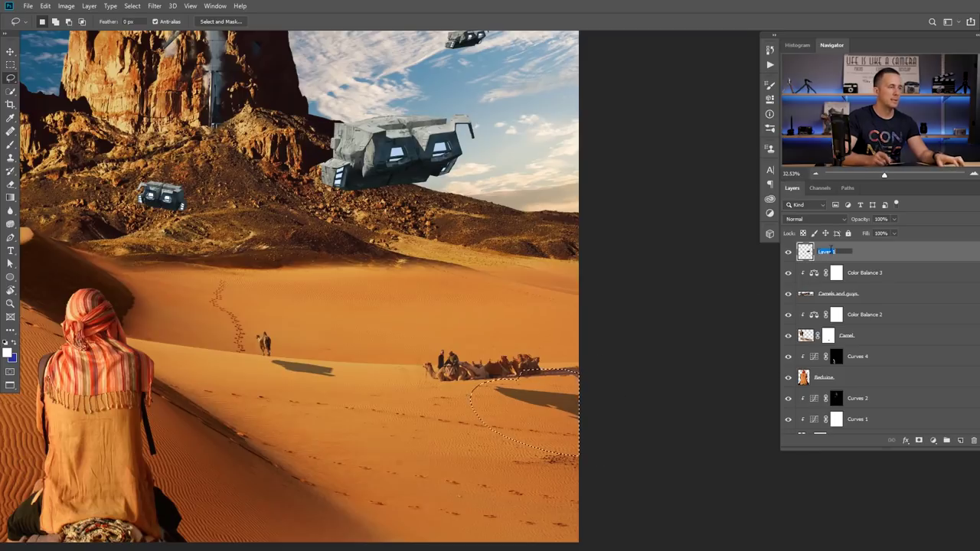
text(Spaceships)
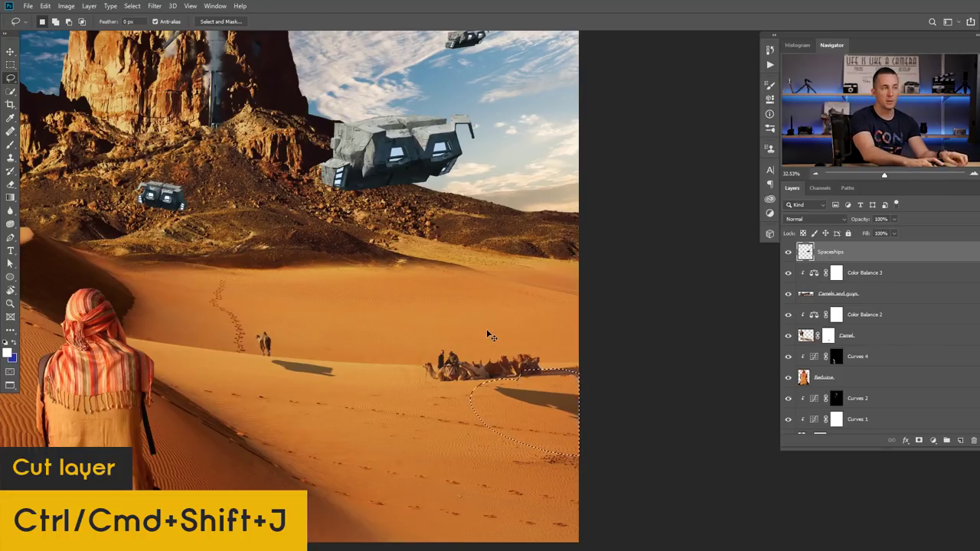
Step: Cut the selected large shadow out of the Spaceships layer onto its own layer, keeping it in its original position
key(ctrl+shift+j)
key(v)
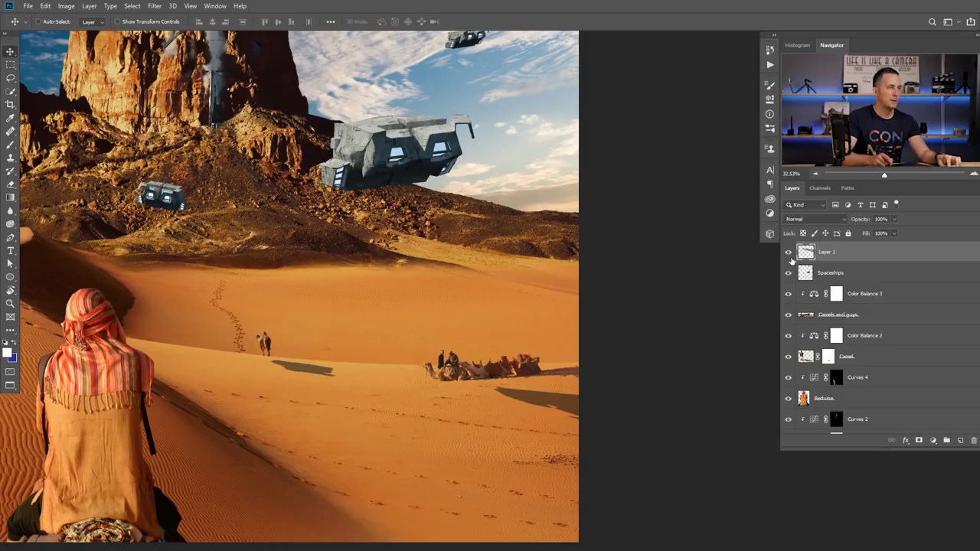
drag(549, 404, 481, 427)
key(ctrl+z)
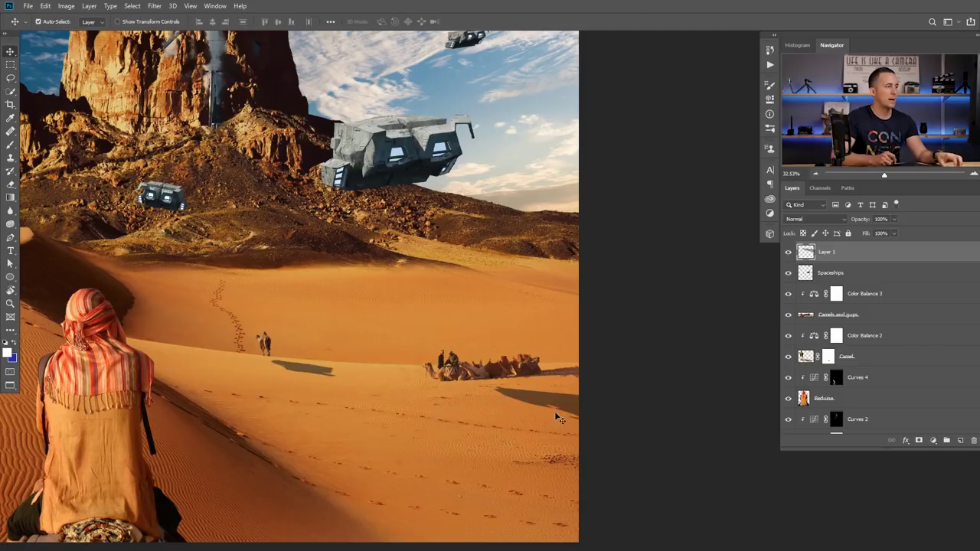
Step: Skew the large shadow vertically by about -10.4° so it follows the slope of the dune
key(ctrl+t)
mouse_move(473, 375)
mouse_down()
mouse_move(470, 426)
mouse_move(470, 387)
mouse_up()
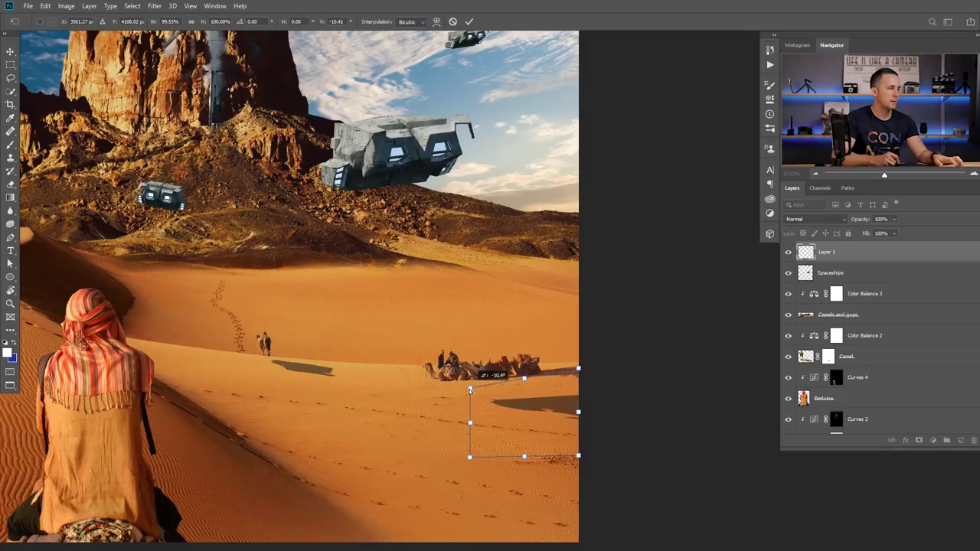
key(Return)
Step: Lasso the small ship shadow beside the lone camel and cut it from the Spaceships layer onto a new layer
key(ctrl+0)
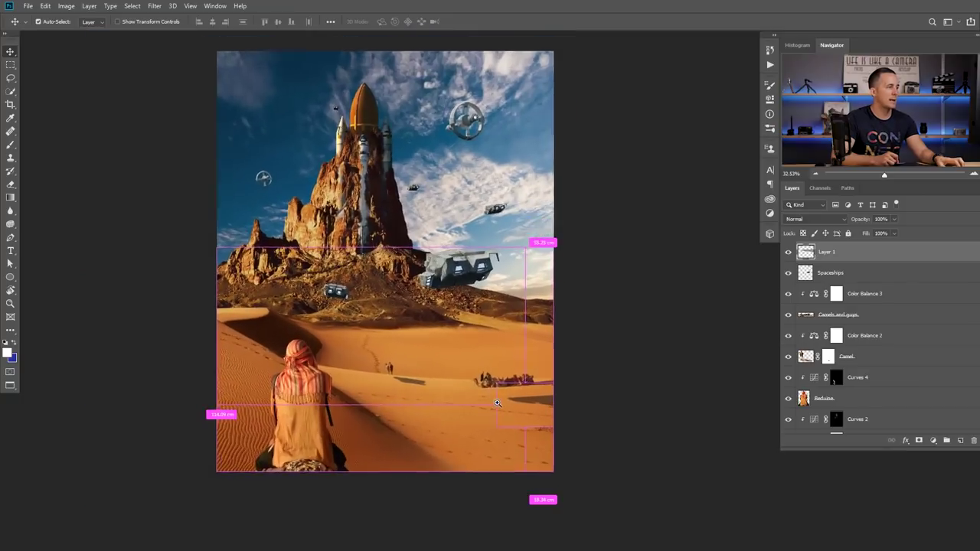
key(l)
mouse_move(354, 374)
mouse_down()
mouse_move(448, 396)
mouse_move(456, 374)
mouse_move(434, 359)
mouse_move(385, 367)
mouse_up()
click(812, 273)
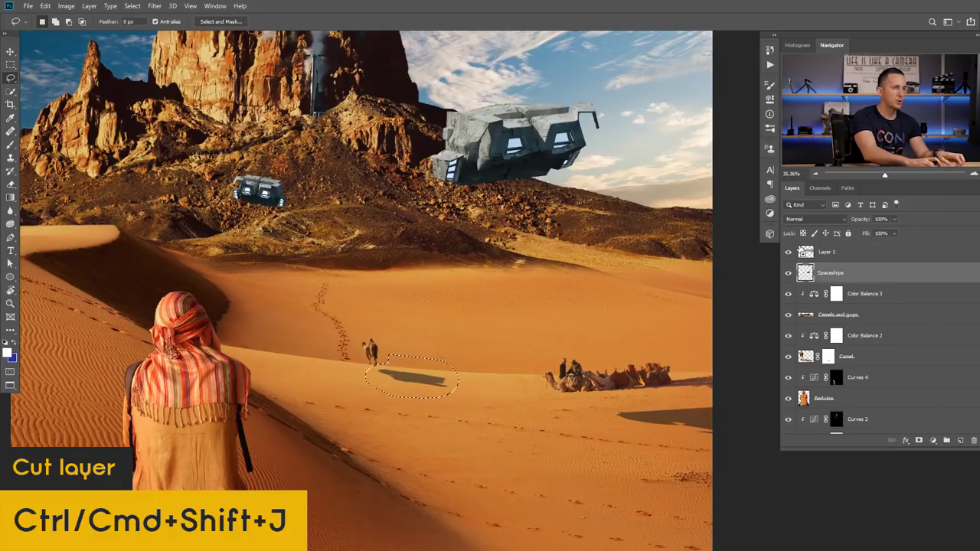
key(ctrl+shift+j)
Step: Rename the small shadow's layer to "Shadow 01" and the large shadow's layer to "Shadow 02"
double_click(827, 274)
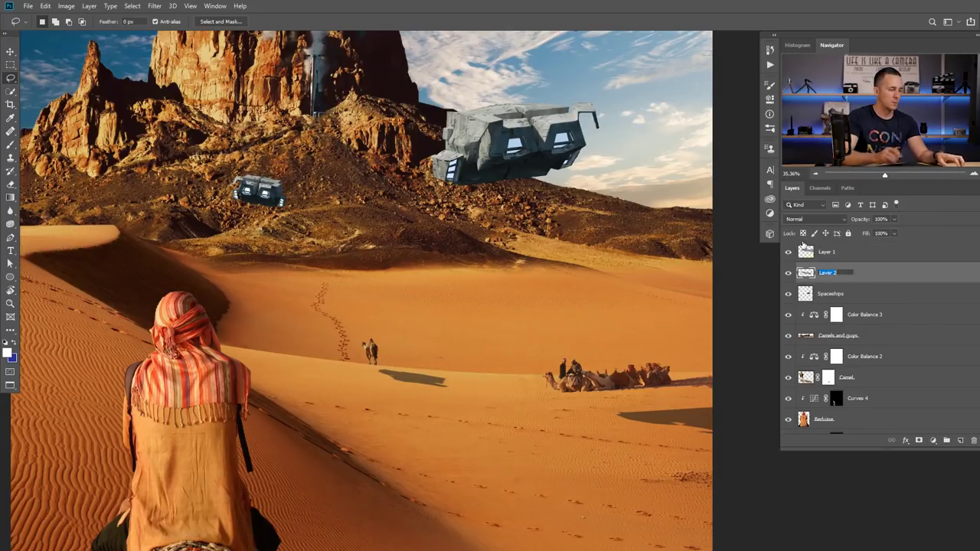
text(Shadows 01)
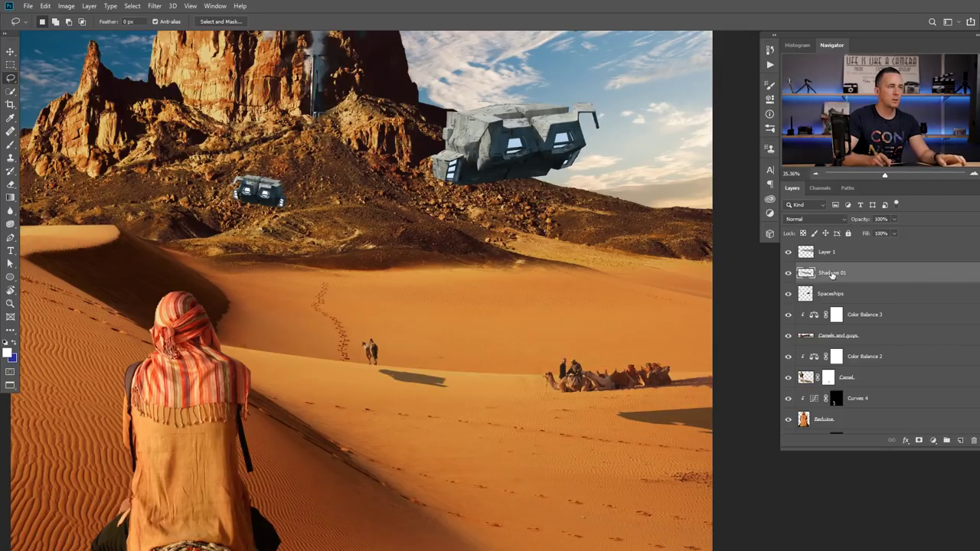
key(Return)
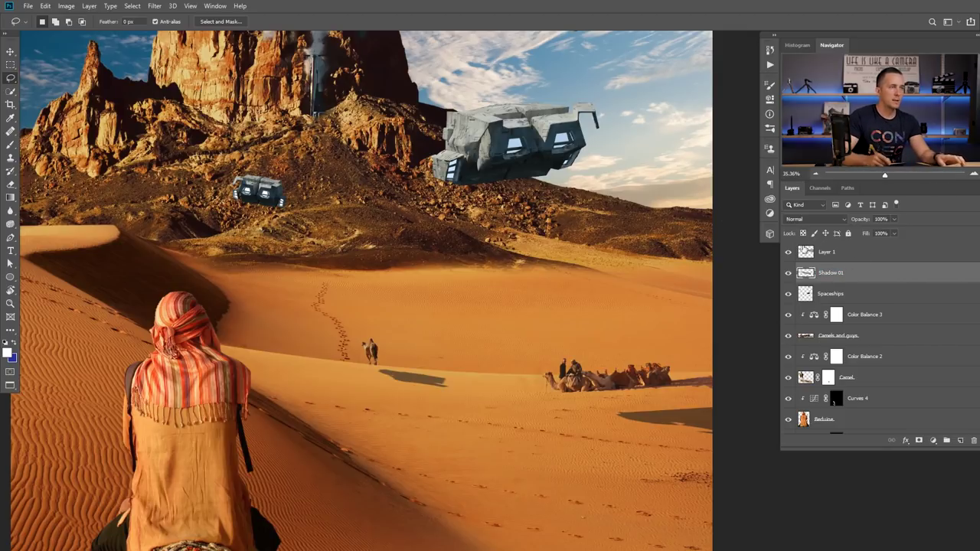
double_click(827, 252)
text(Sha)
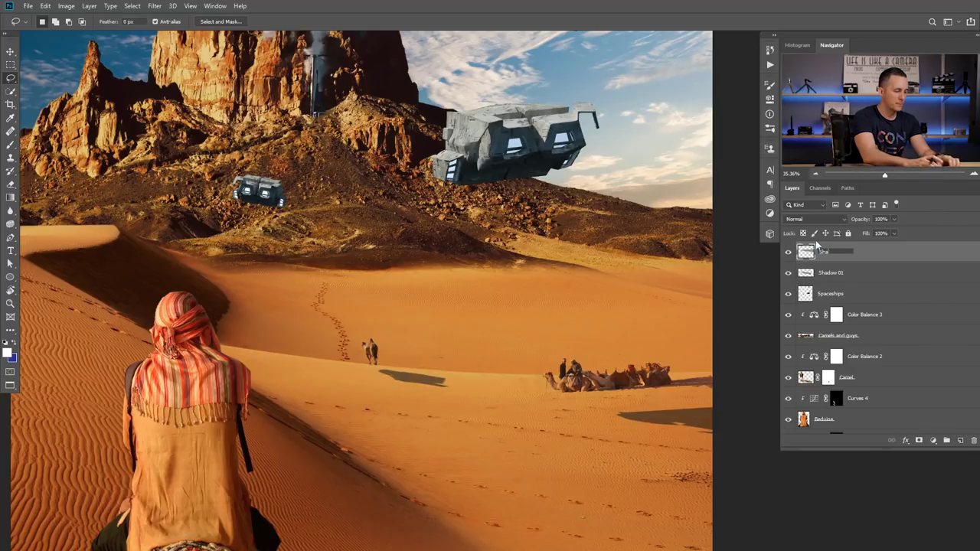
text(dow 02)
key(Return)
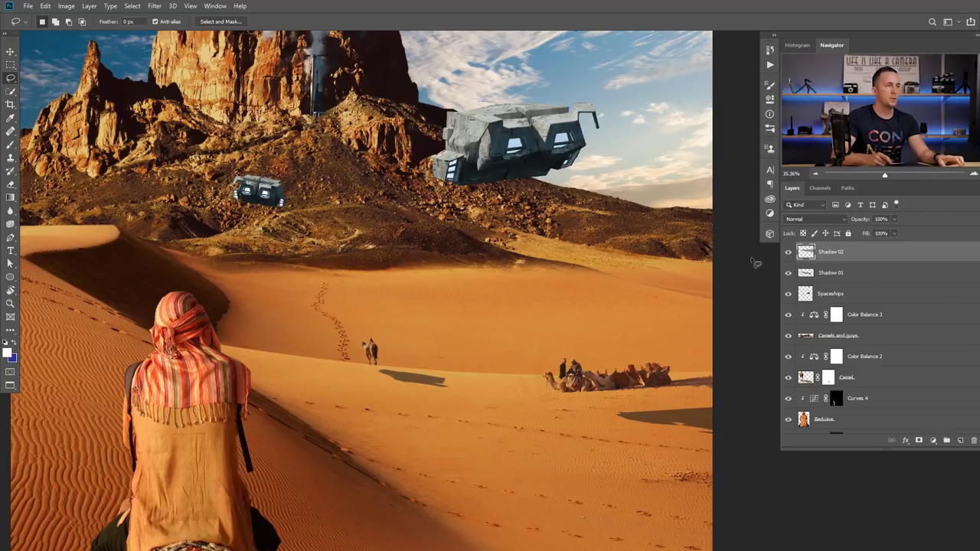
Step: Group the Shadow 01 and Shadow 02 layers and name the group "Shadows"
shift+click(835, 273)
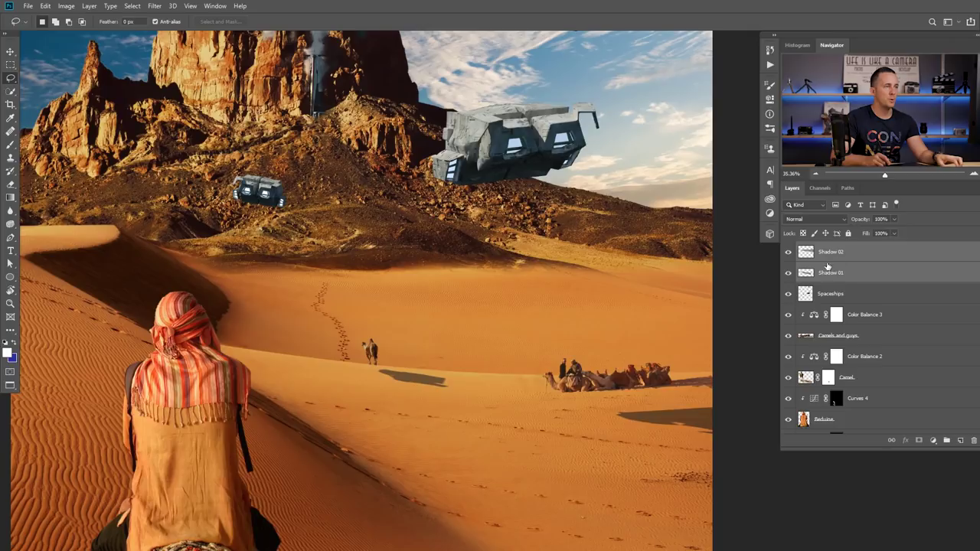
key(ctrl+g)
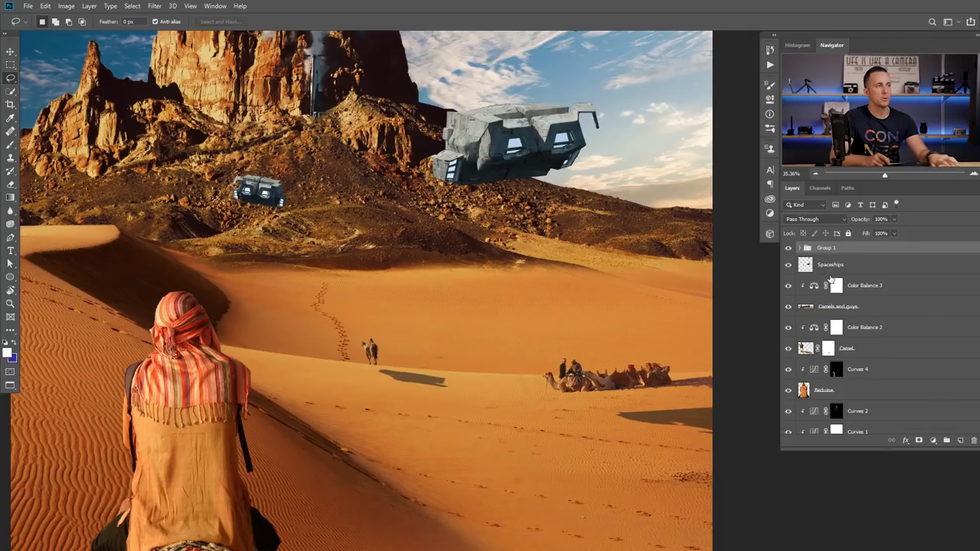
double_click(827, 248)
text(Shadows)
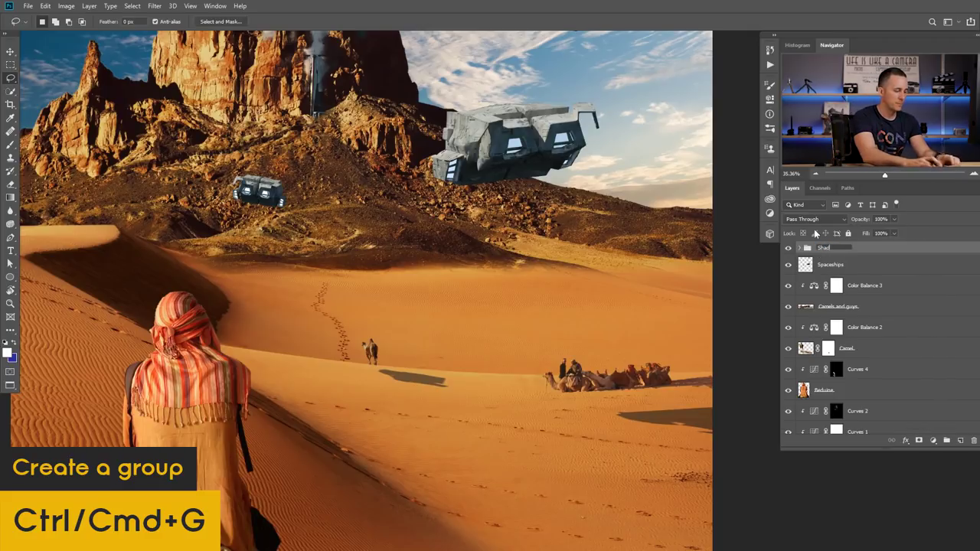
key(Return)
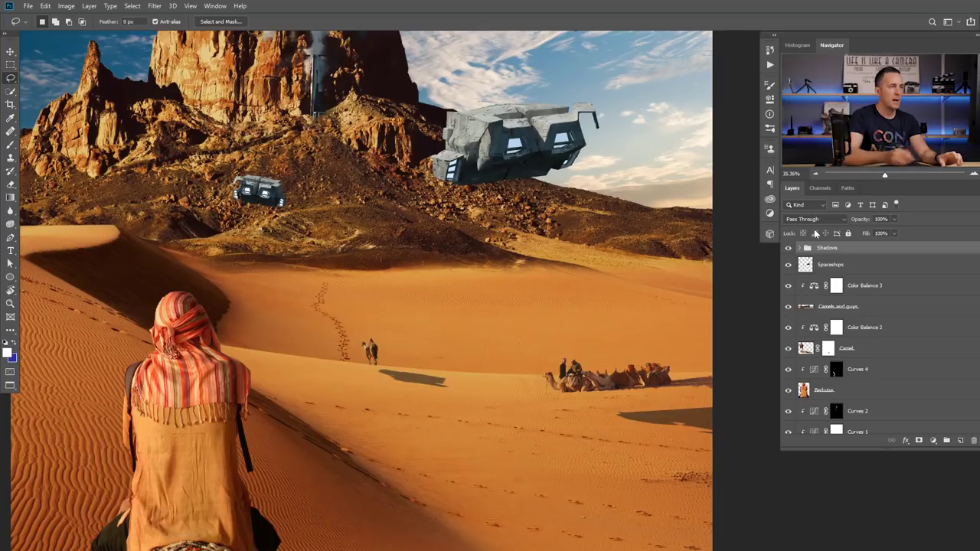
Step: Add a Hue/Saturation adjustment clipped to the Shadows group, with Colorize on, hue 0 and saturation 44
click(932, 440)
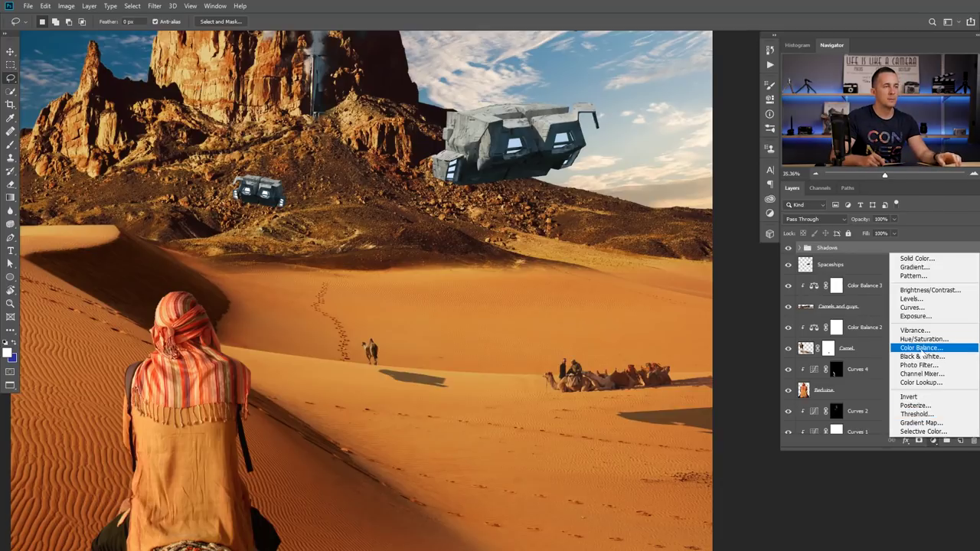
click(923, 339)
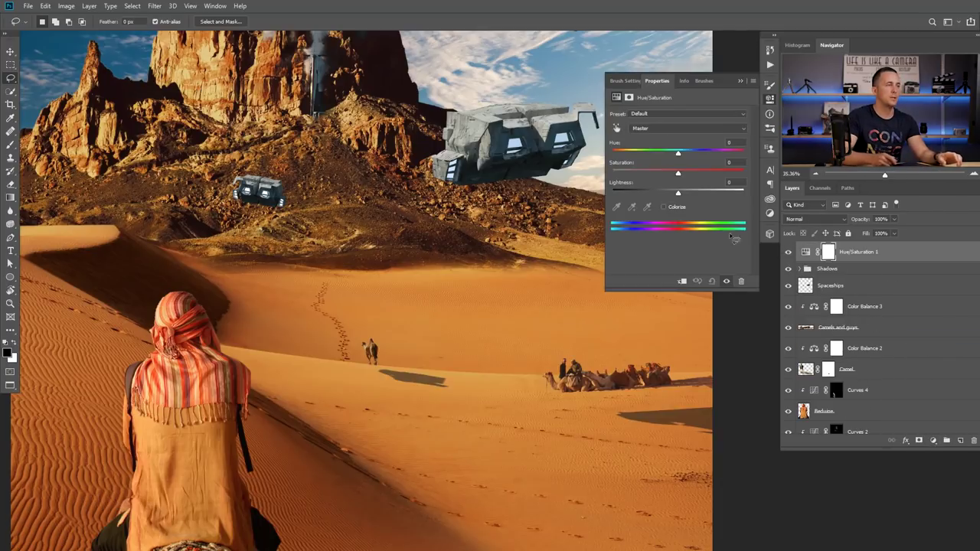
click(682, 281)
click(663, 207)
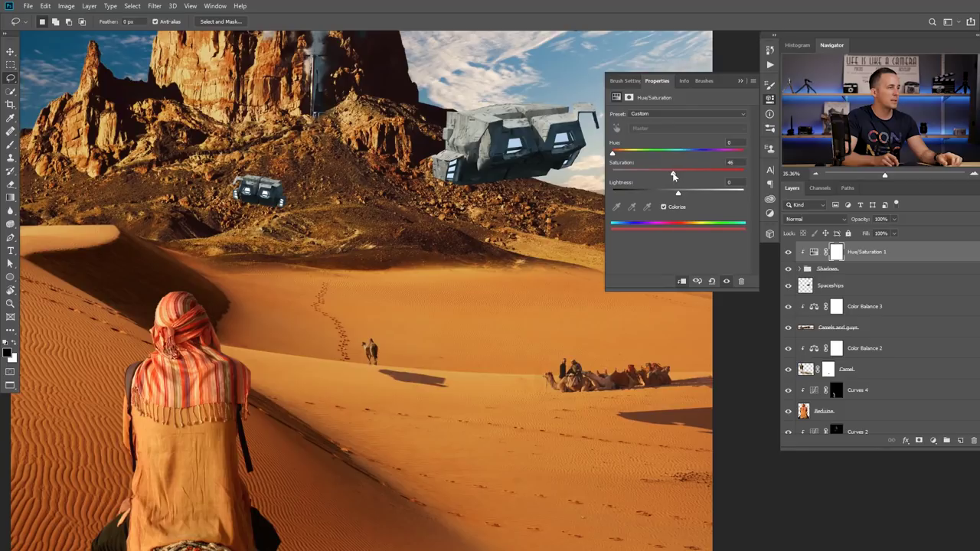
drag(670, 175, 669, 175)
scroll(455, 360, down, 3)
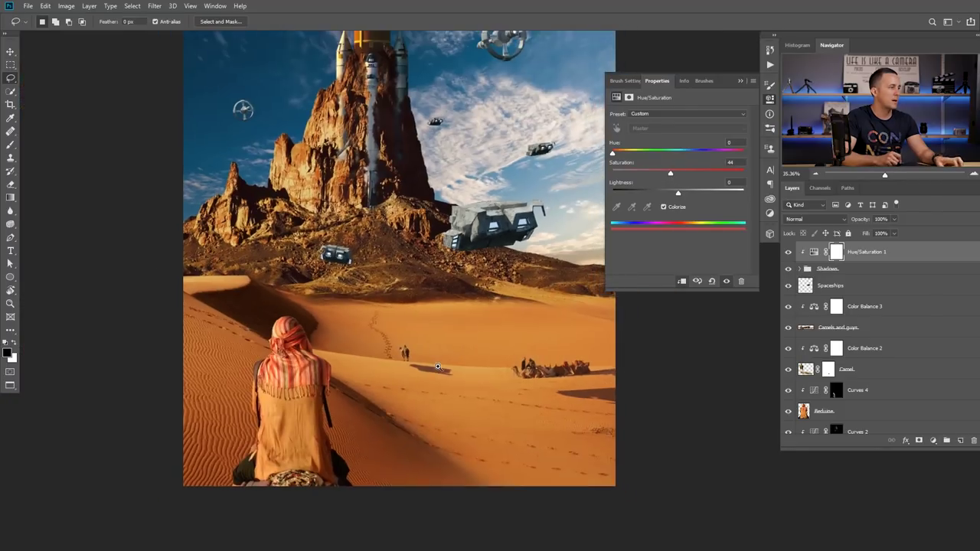
Step: Set the shadows' Hue/Saturation adjustment to saturation 46 and lightness +2, and compare the shadows with the adjustment off and on
scroll(453, 365, up, 3)
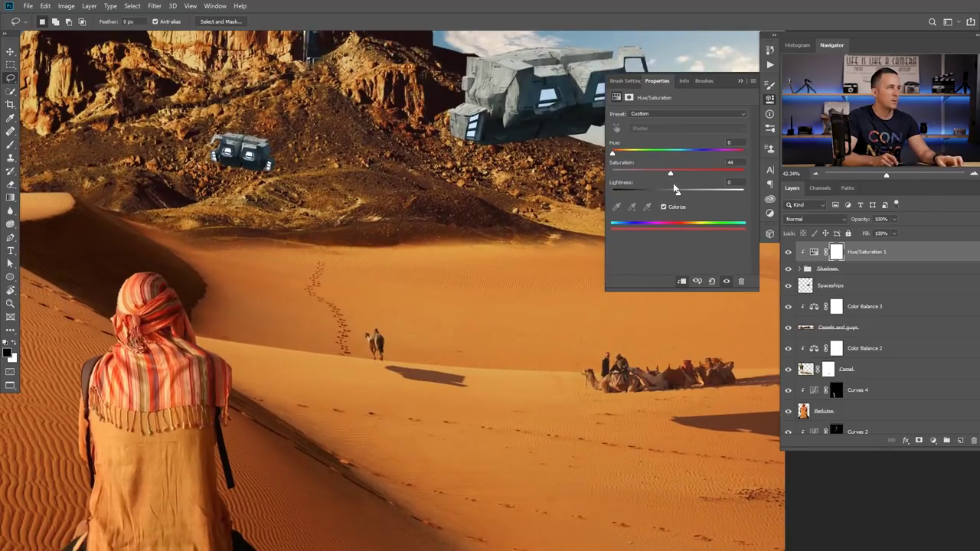
drag(678, 190, 678, 196)
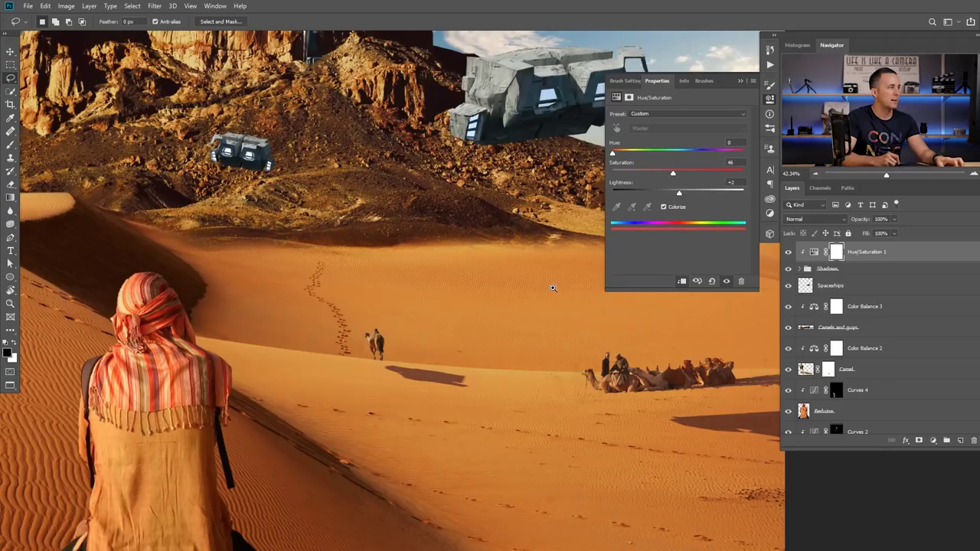
scroll(549, 284, down, 4)
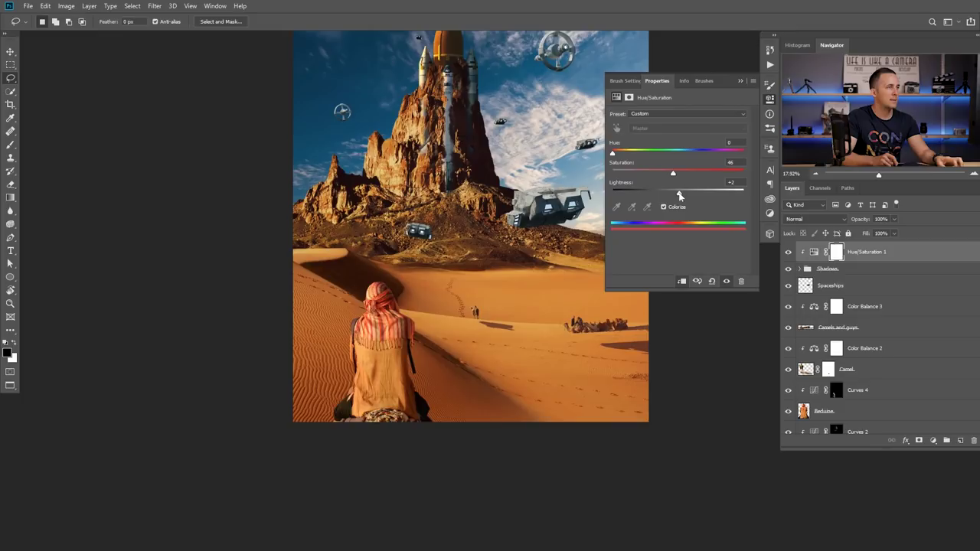
click(740, 81)
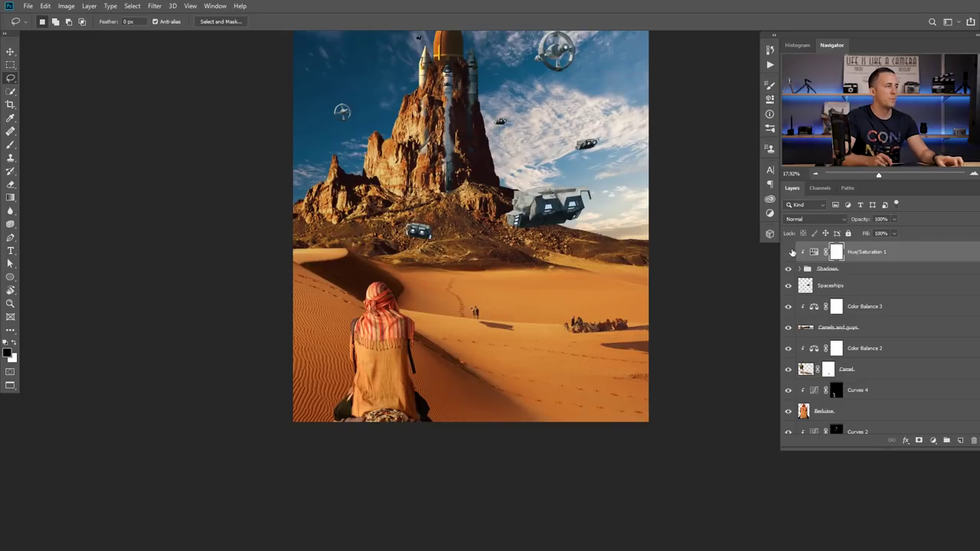
scroll(498, 323, up, 5)
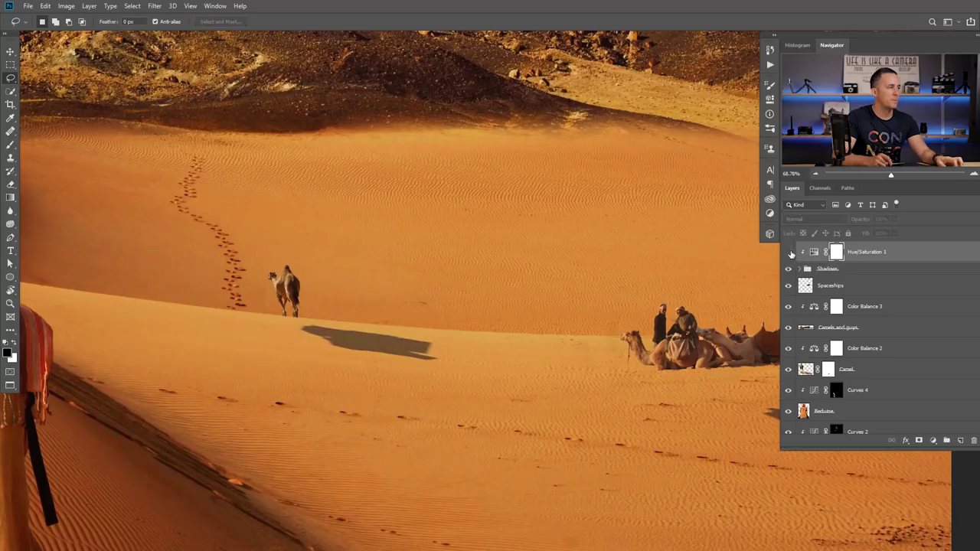
scroll(585, 311, down, 6)
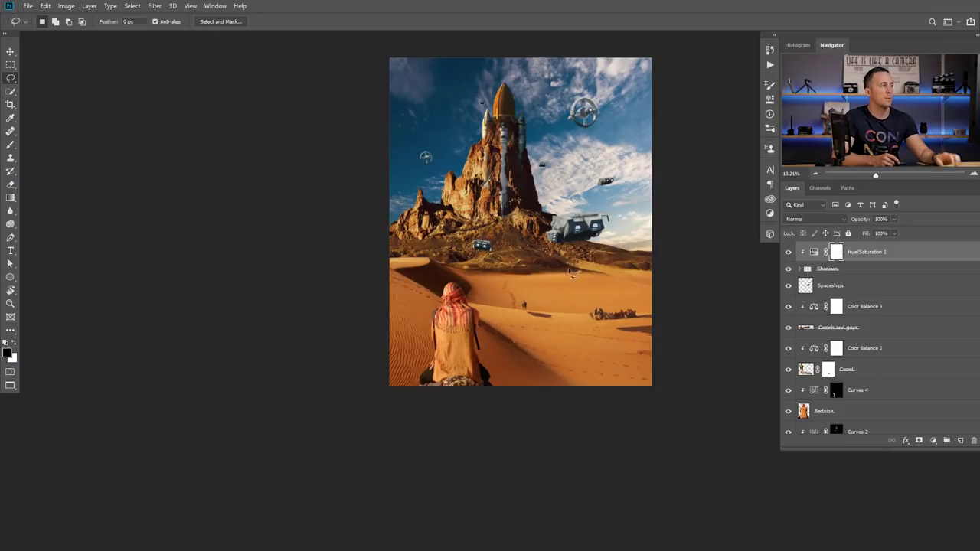
Step: Add a new layer at the top of the stack and set its blend mode to Linear Dodge (Add)
drag(545, 288, 516, 295)
drag(543, 218, 588, 243)
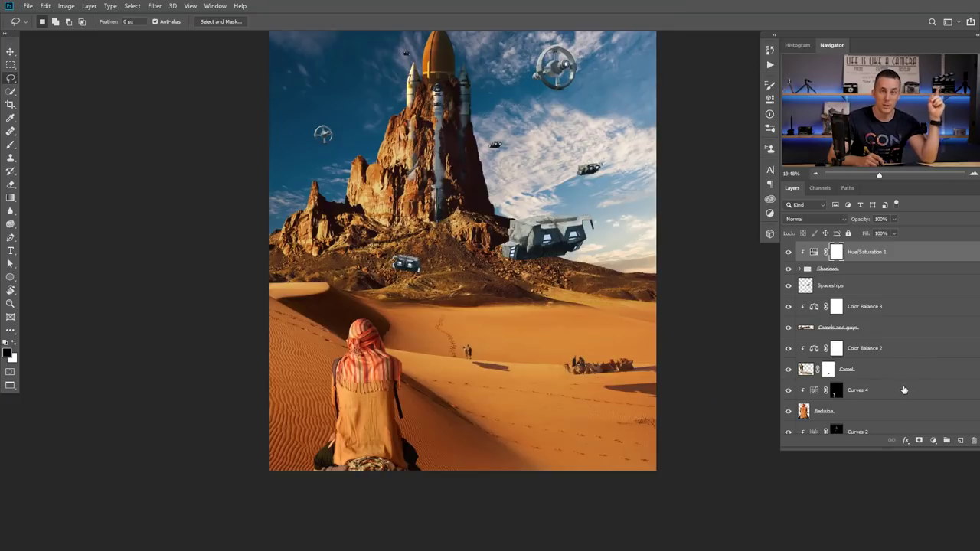
click(961, 441)
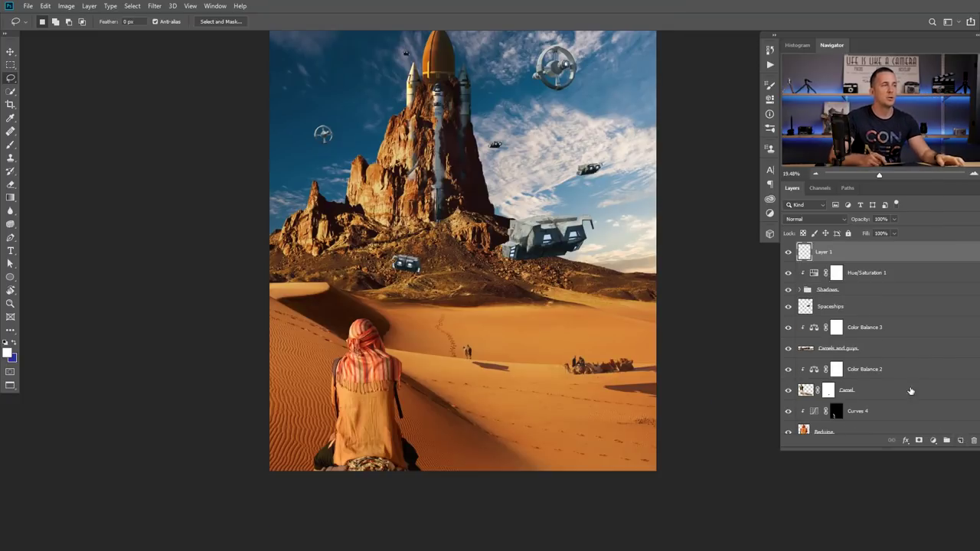
click(820, 220)
click(814, 319)
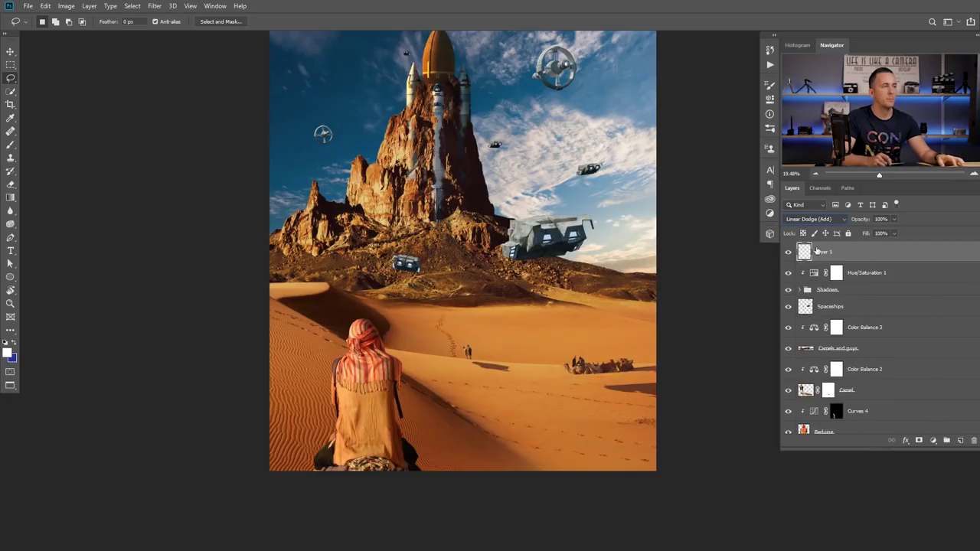
Step: Sample the light blue of the large ship's window and darken the foreground color to #063f6f
scroll(555, 242, up, 4)
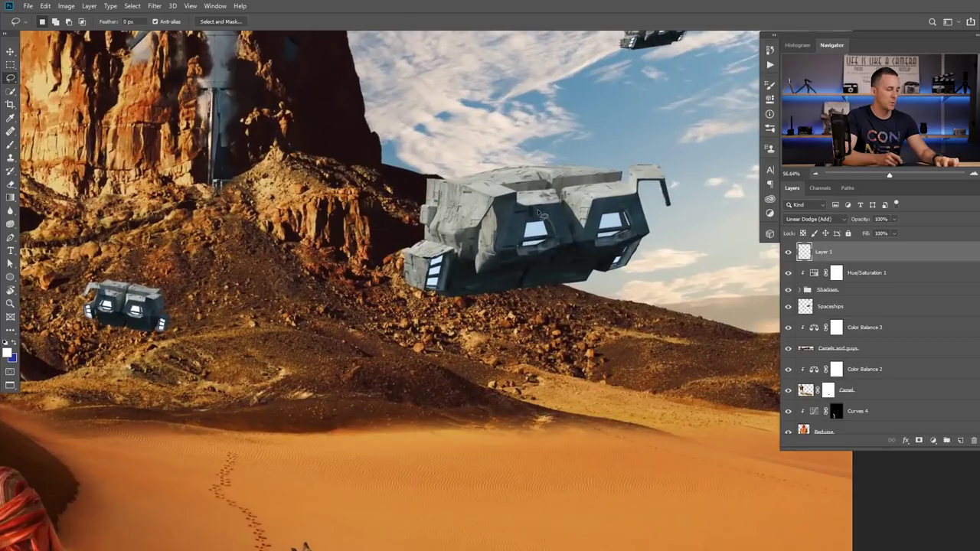
key(b)
key(i)
click(536, 222)
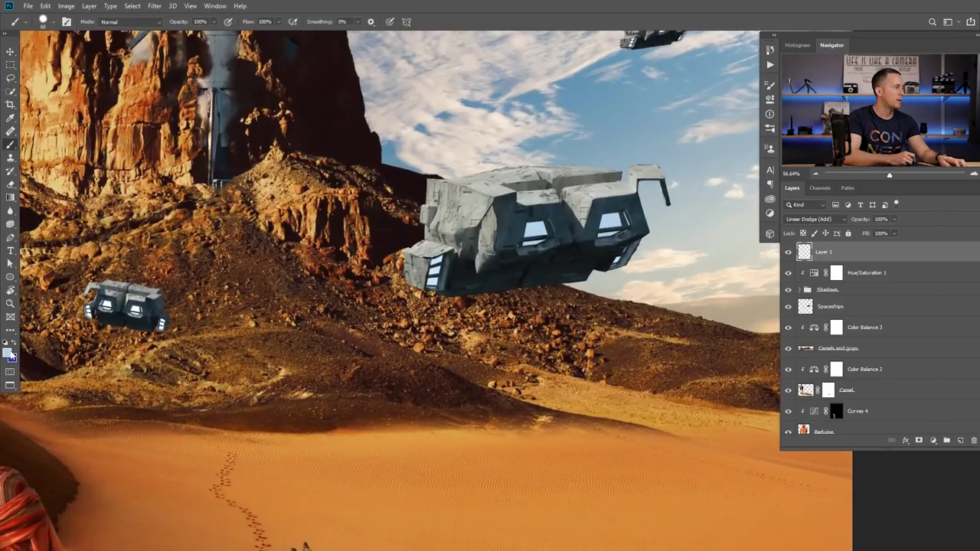
click(9, 353)
drag(725, 311, 750, 341)
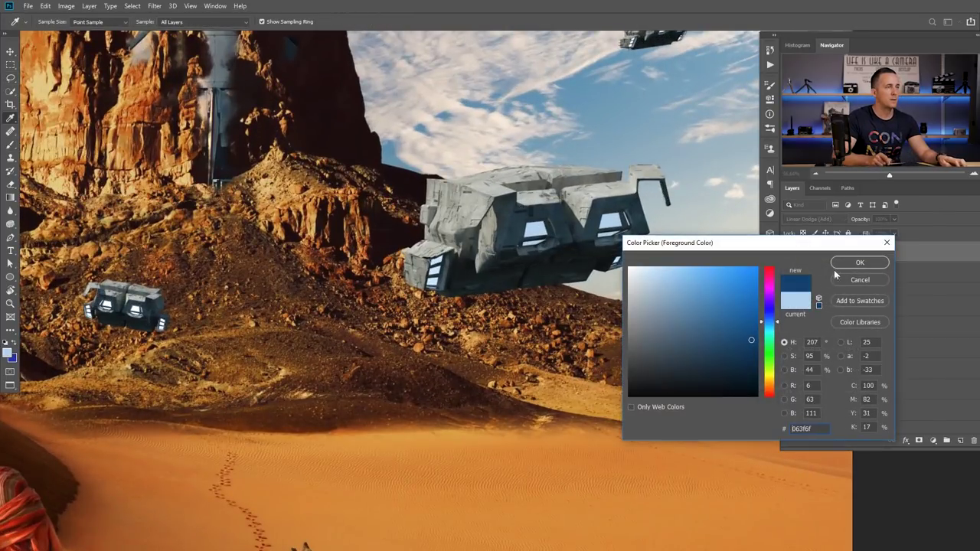
click(860, 262)
Step: Paint a soft blue glow over the large ship's two front windows with a 200 px brush at 20% opacity
key(b)
key(bracketright)
key(bracketright)
key(bracketright)
key(bracketright)
key(bracketright)
key(bracketright)
click(539, 232)
key(ctrl+z)
right_click(536, 226)
key(Return)
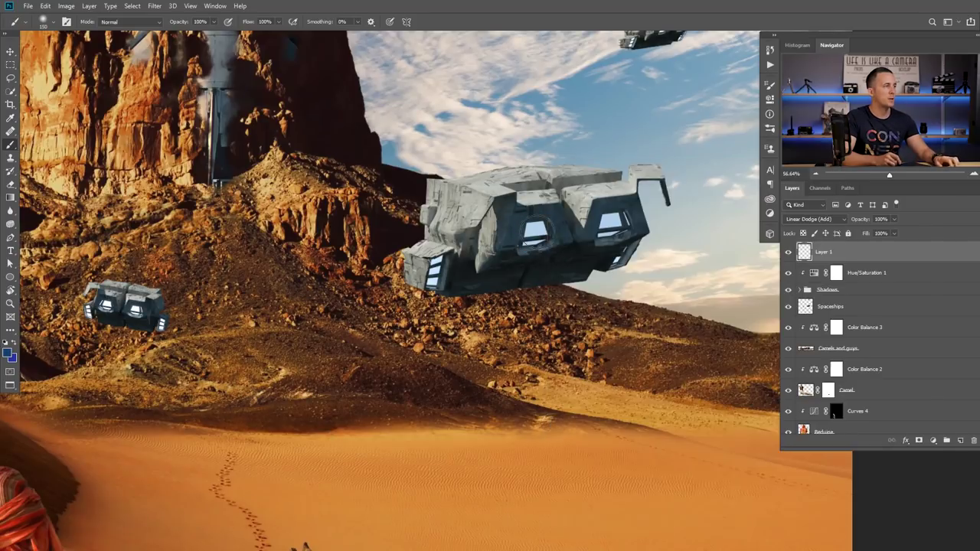
key(2)
key(bracketright)
drag(609, 222, 616, 231)
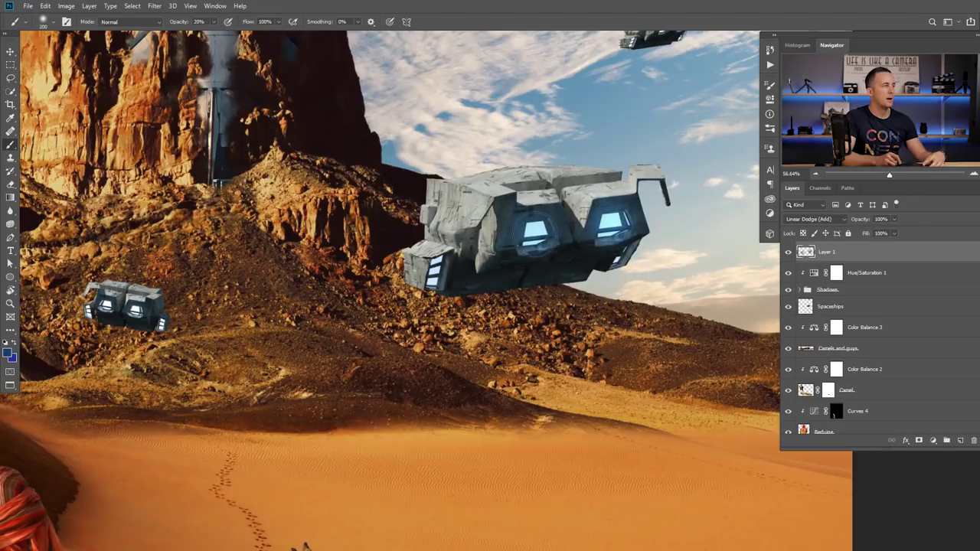
Step: Paint the blue glow over the large ship's side windows at both ends with a 100 px brush
key(bracketleft)
key(bracketleft)
click(436, 264)
mouse_move(429, 278)
mouse_down()
mouse_move(433, 262)
mouse_move(437, 283)
mouse_up()
drag(621, 258, 627, 250)
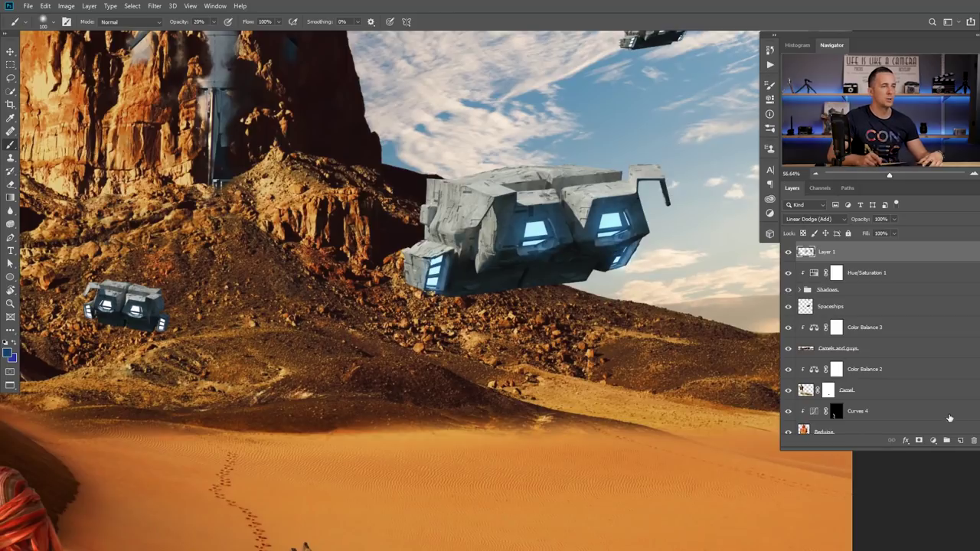
Step: Add a second Linear Dodge (Add) layer and place it directly beneath the blue glow layer
click(960, 441)
click(807, 218)
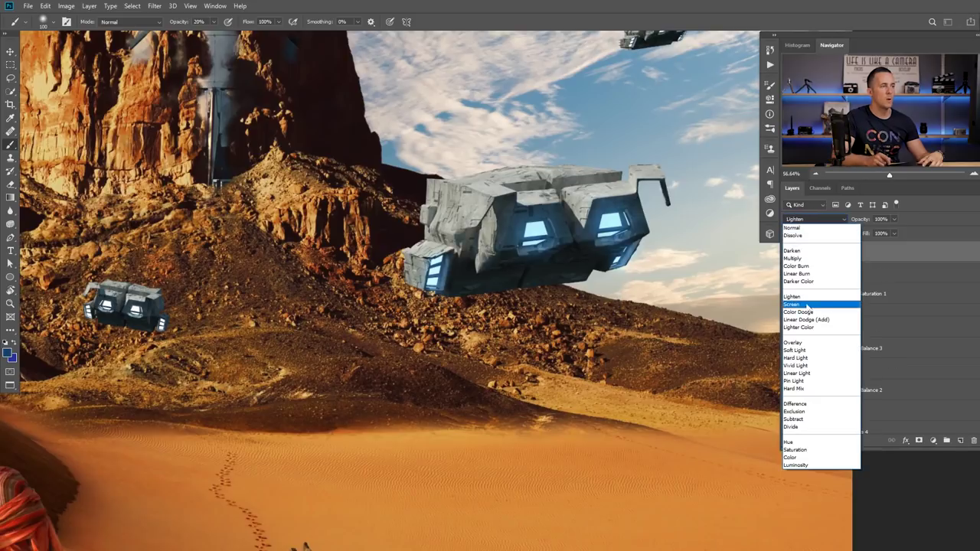
click(806, 320)
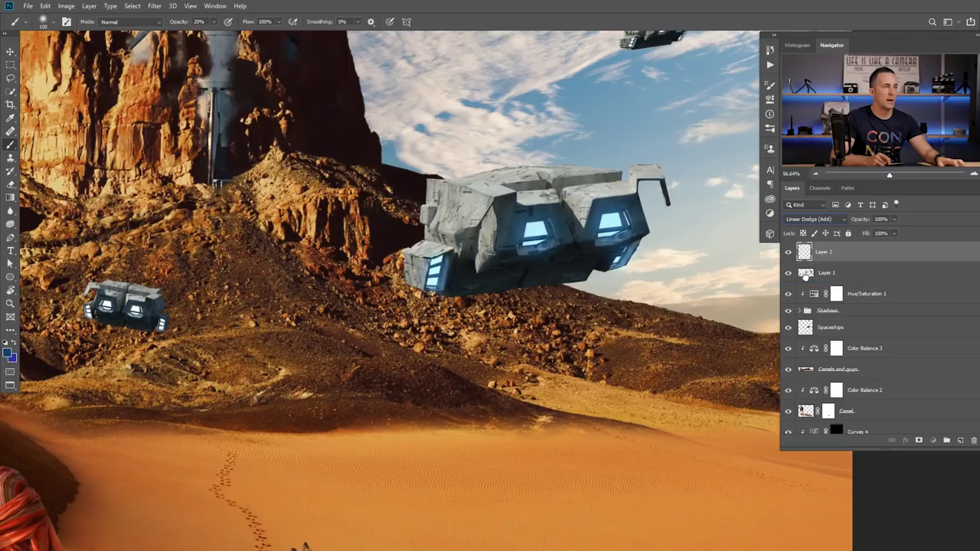
key(ctrl+bracketleft)
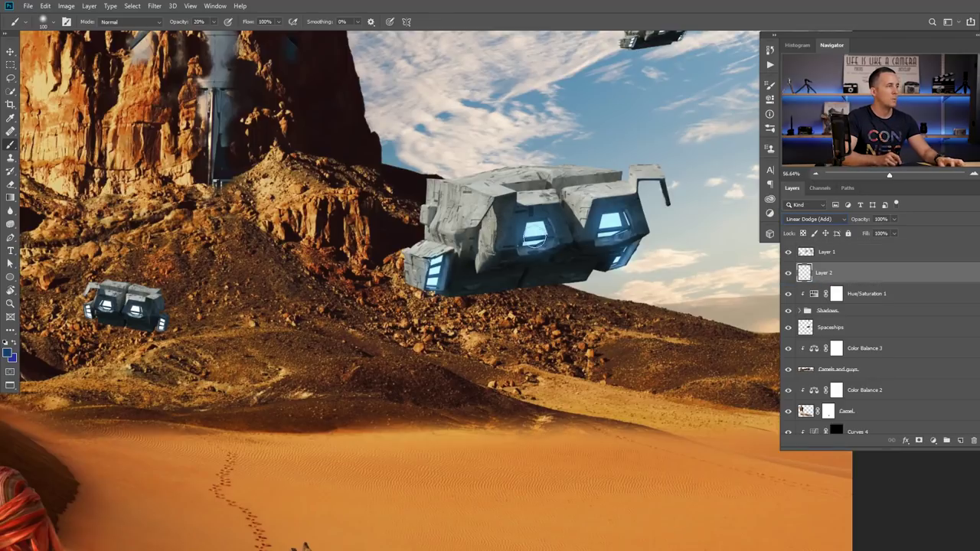
Step: Brighten the large ship's front and side window centers with small white brush dabs at 20% opacity
key(d)
key(x)
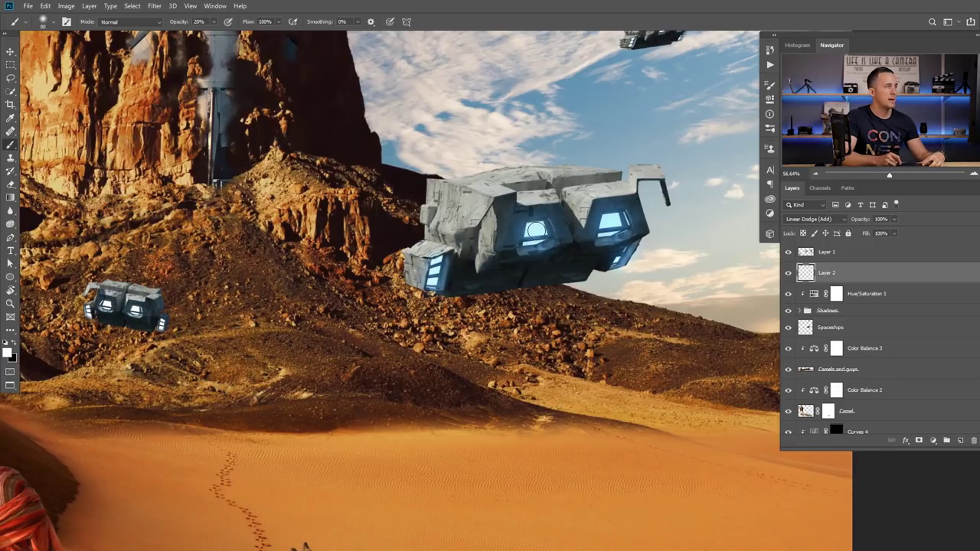
click(538, 237)
key(])
click(611, 222)
key([)
key([)
key([)
click(434, 264)
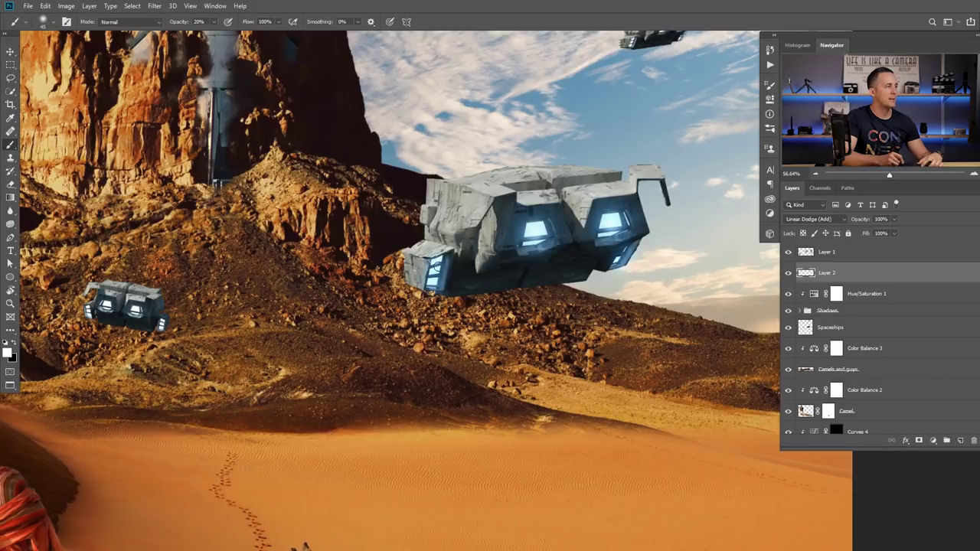
drag(433, 266, 434, 280)
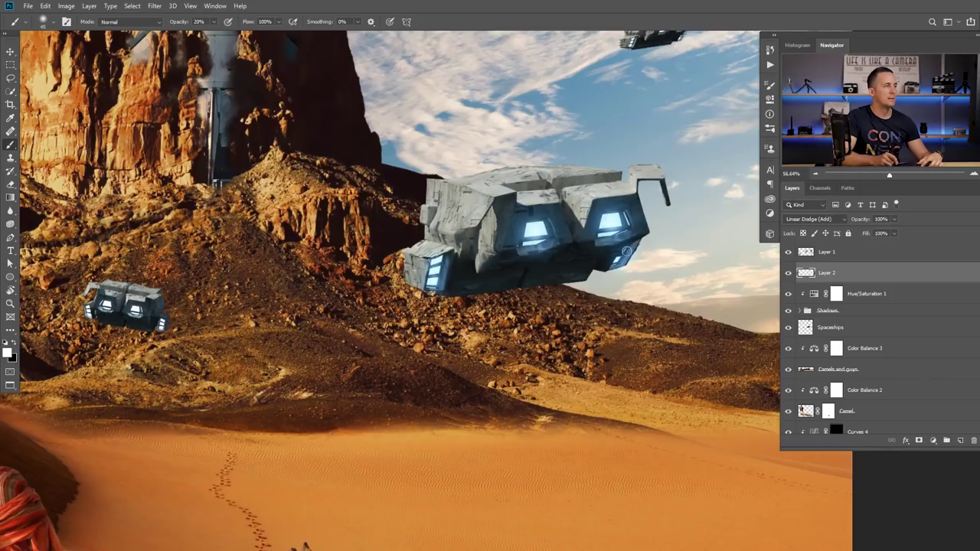
Step: Add another new layer above the blue glow layer and set its blend mode to Linear Dodge (Add)
click(859, 257)
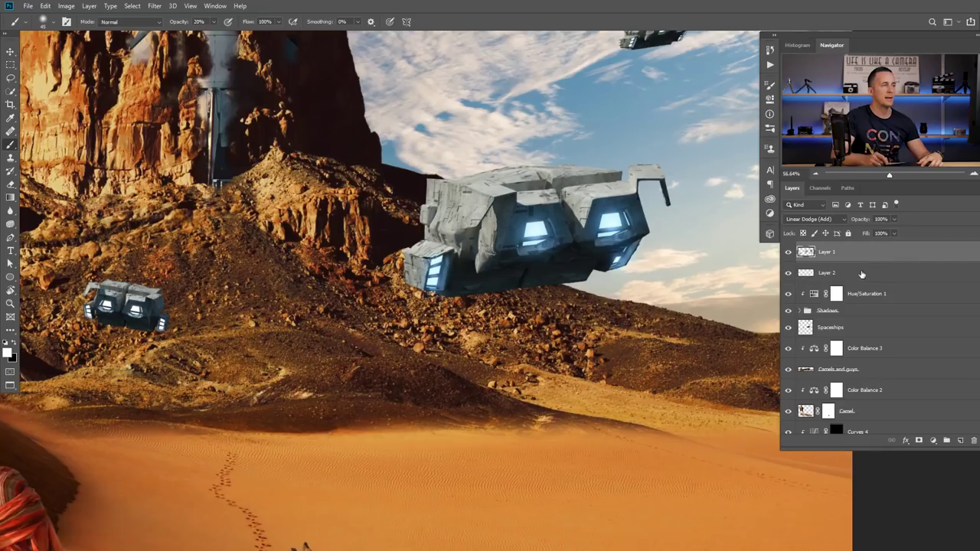
click(957, 441)
click(813, 219)
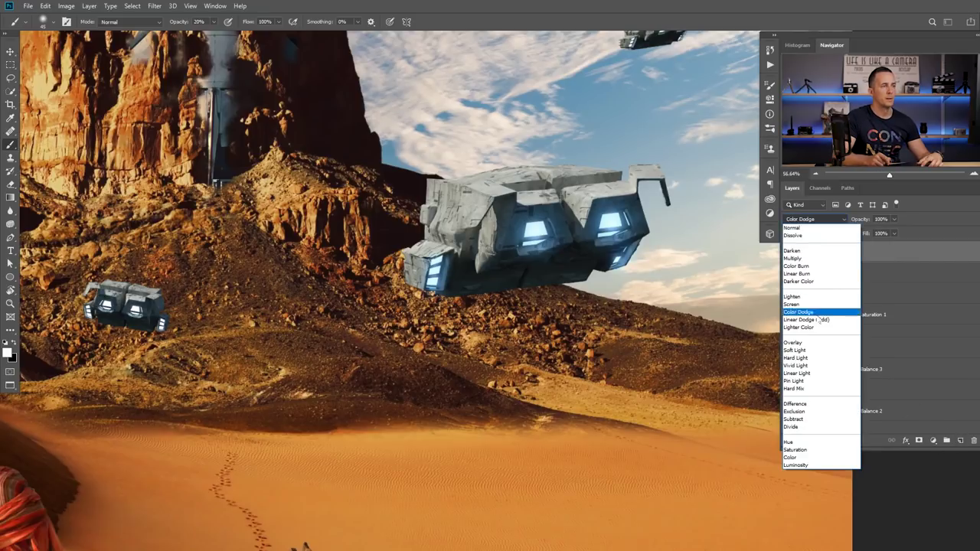
click(798, 314)
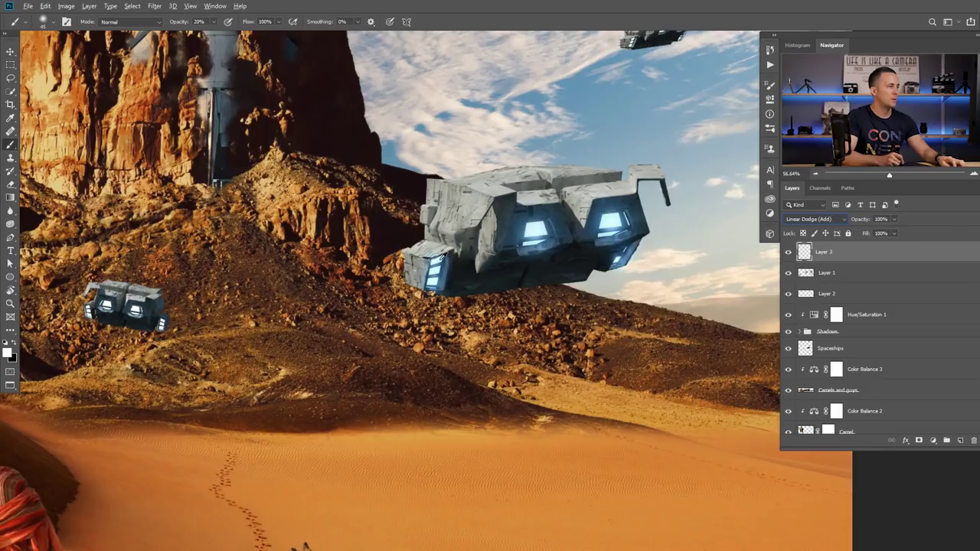
Step: Change the foreground color to a dark, saturated blue for the wider glow
click(8, 352)
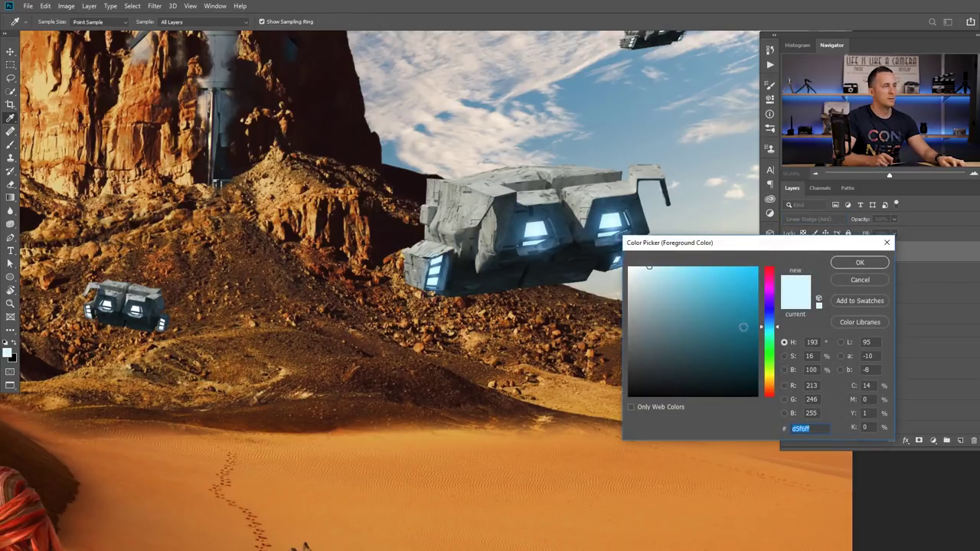
click(742, 327)
click(768, 331)
click(859, 263)
Step: Paint a wider soft blue glow around the large ship's windows, enlarging the brush to 200 px at 20% opacity
click(536, 228)
click(536, 230)
key(bracketright)
key(bracketright)
key(bracketright)
key(bracketright)
key(bracketright)
key(bracketright)
key(bracketright)
key(bracketright)
key(bracketright)
key(bracketright)
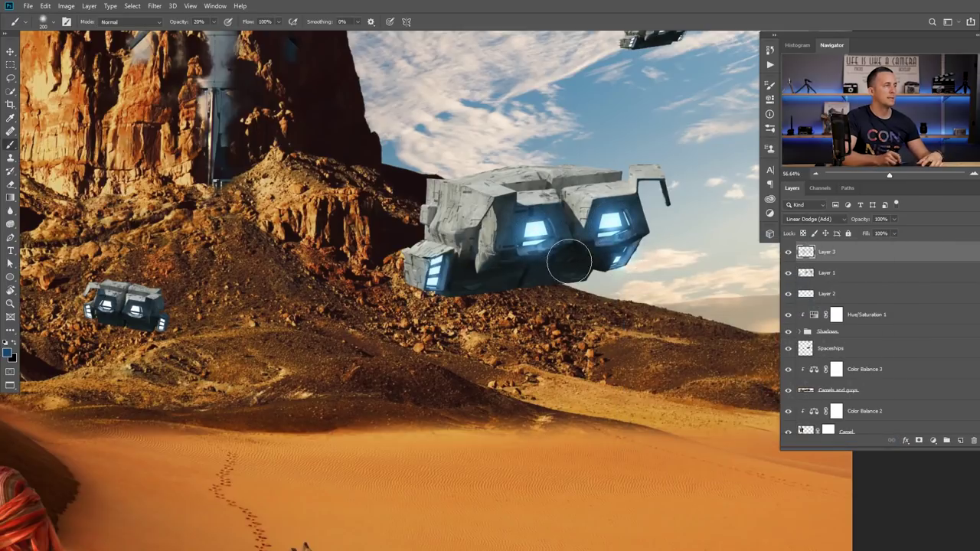
scroll(528, 278, down, 3)
scroll(512, 283, down, 5)
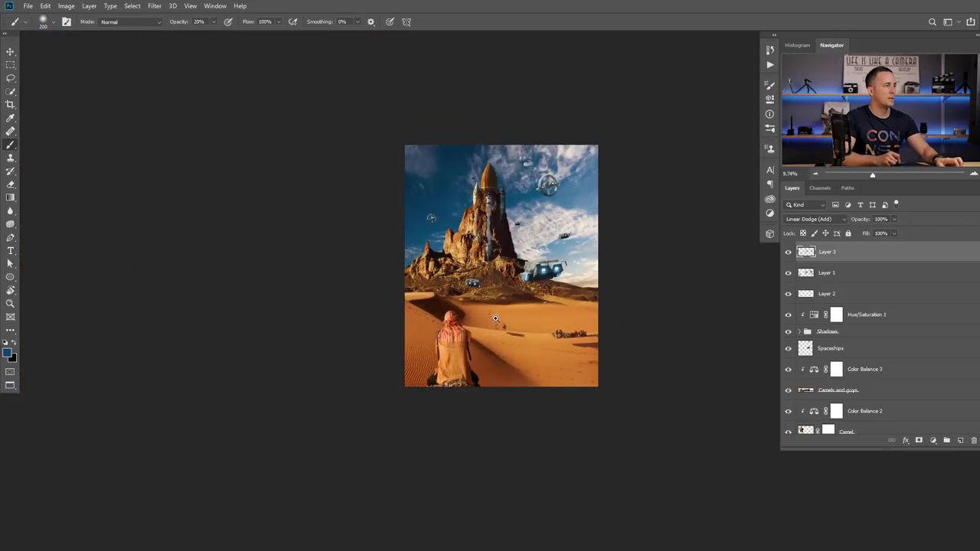
scroll(544, 288, up, 3)
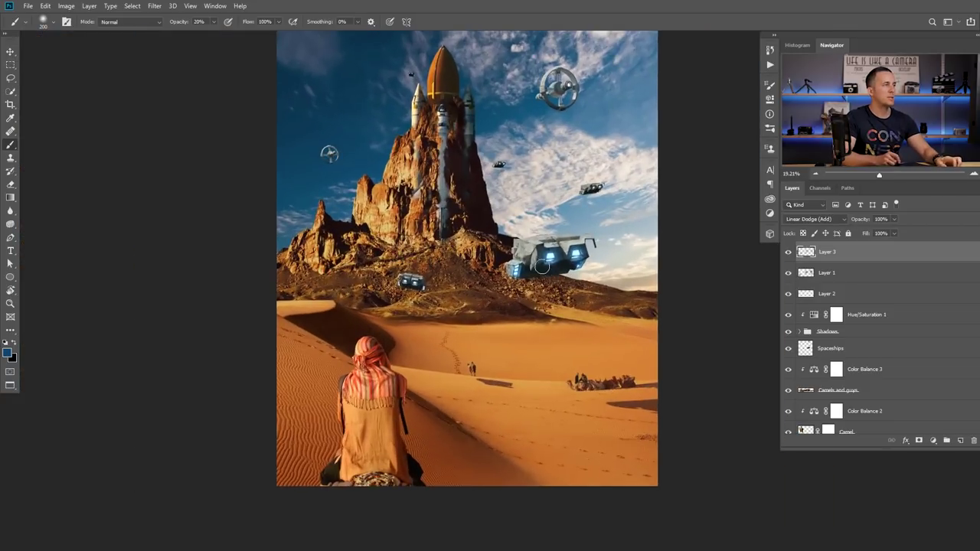
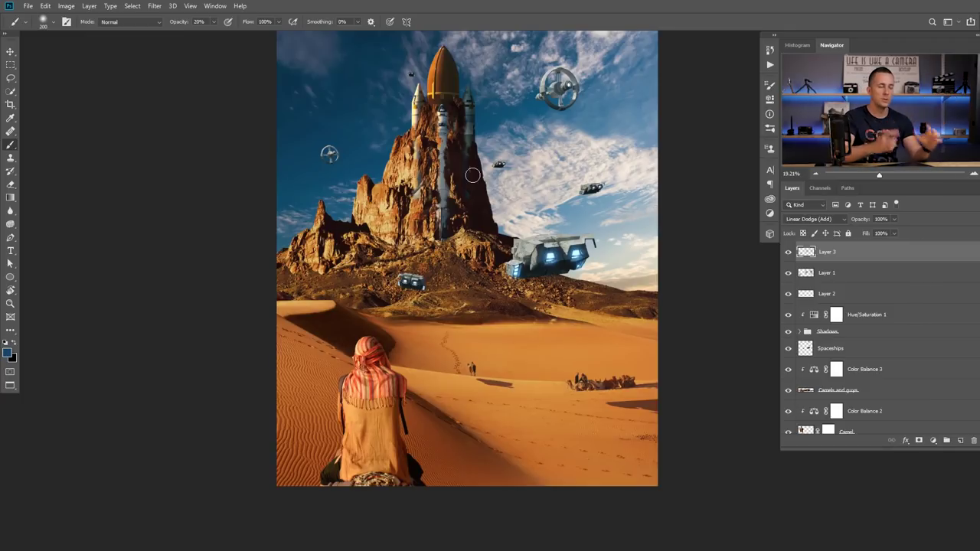
Step: Stamp all visible layers into a new top layer and open it in the Camera Raw filter
scroll(473, 310, down, 2)
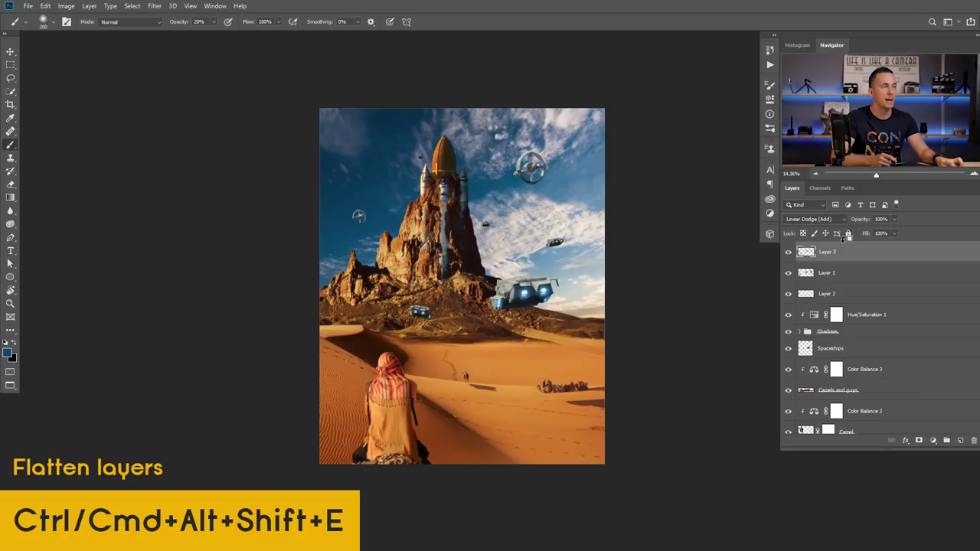
key(ctrl+alt+shift+e)
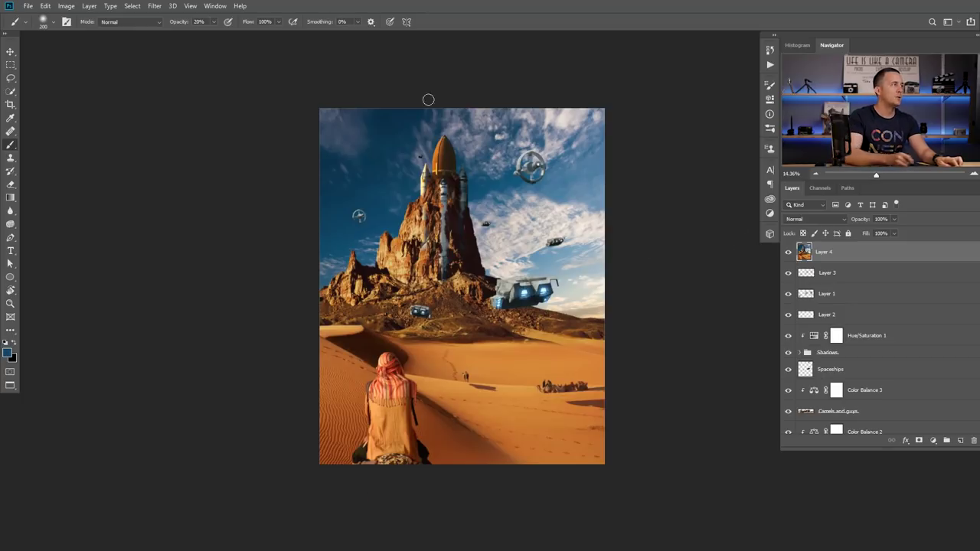
click(154, 6)
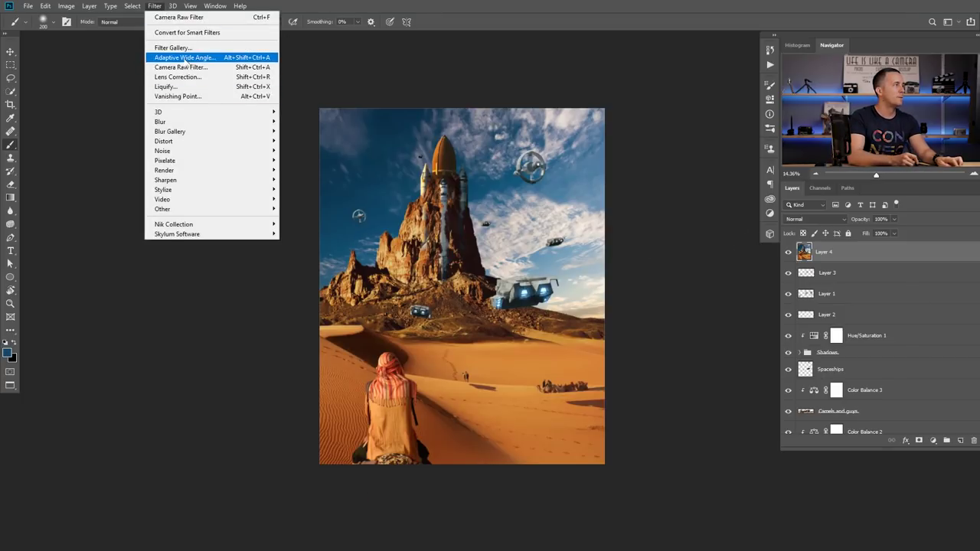
click(181, 67)
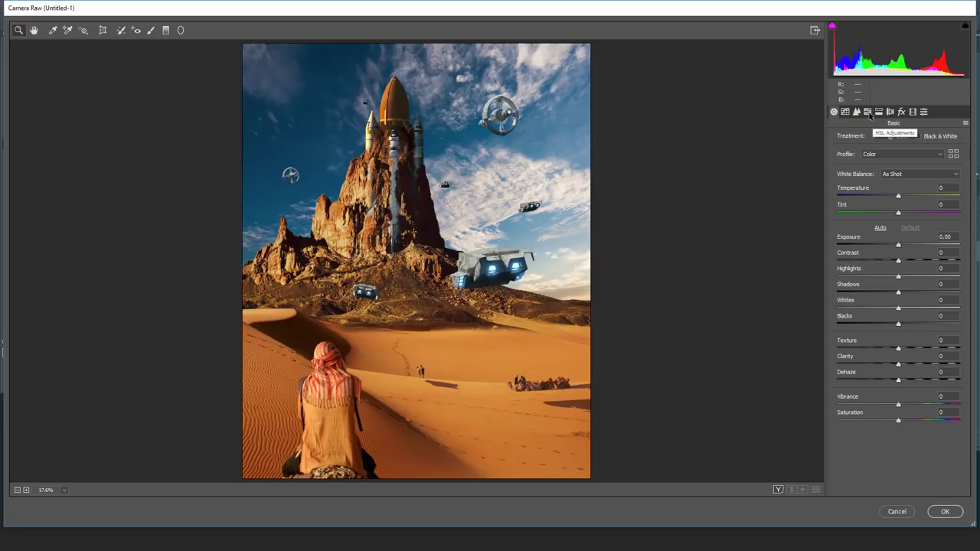
Step: Reduce the HSL saturation of Oranges to -27, Yellows to -13 and Blues to -37
click(868, 113)
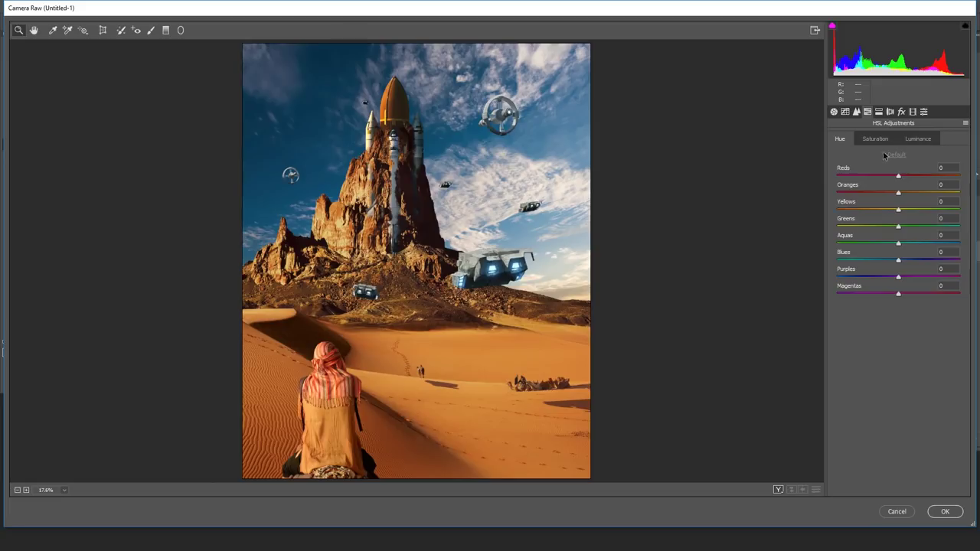
click(876, 141)
drag(898, 192, 891, 213)
drag(899, 261, 876, 263)
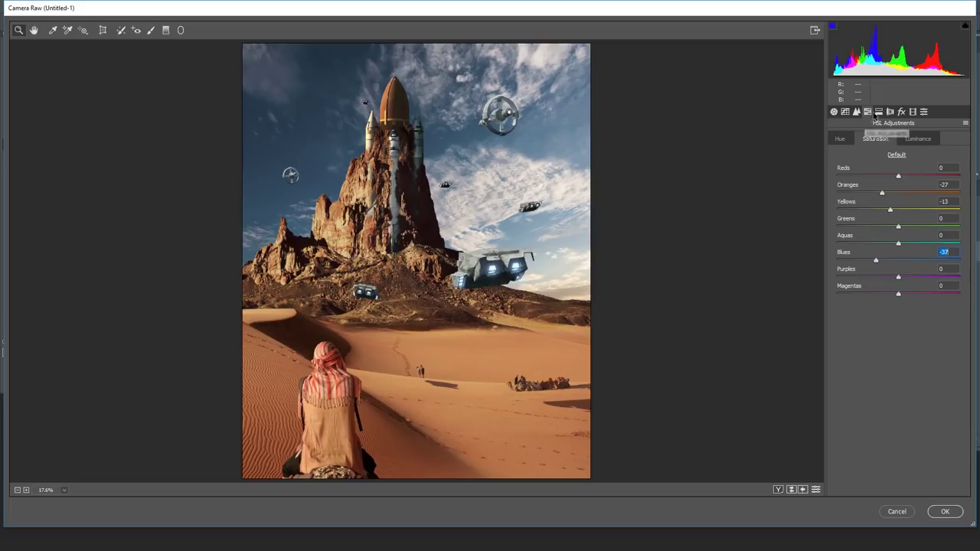
Step: Shift the HSL hue of Oranges to -11 and Yellows to -7
click(840, 138)
drag(896, 194, 898, 212)
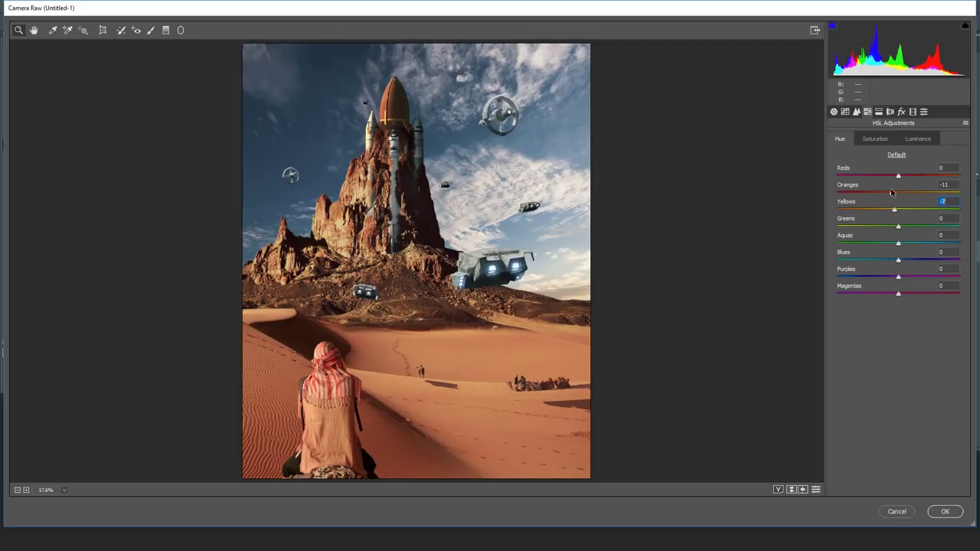
Step: Calibrate Red Primary to hue +13 and saturation +13, and Blue Primary to hue -16 and saturation -17, and compare the result with the original
click(912, 112)
drag(898, 209, 906, 209)
drag(900, 304, 889, 306)
drag(899, 227, 907, 227)
drag(896, 316, 884, 323)
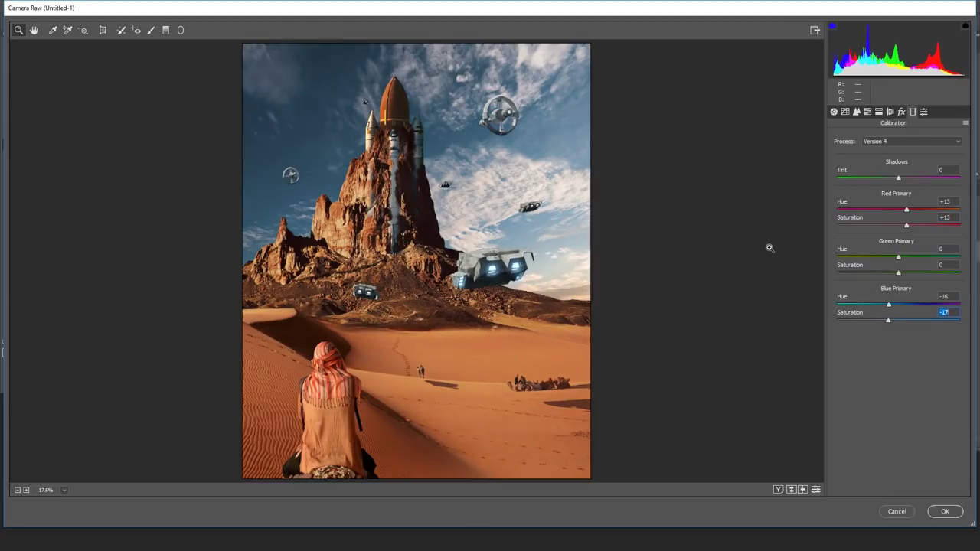
key(p)
key(p)
key(p)
key(p)
Step: Raise the HSL luminance of Blues to +20, fine-tune the Oranges and Yellows luminance, and lower the Oranges saturation to -29
click(868, 112)
click(916, 140)
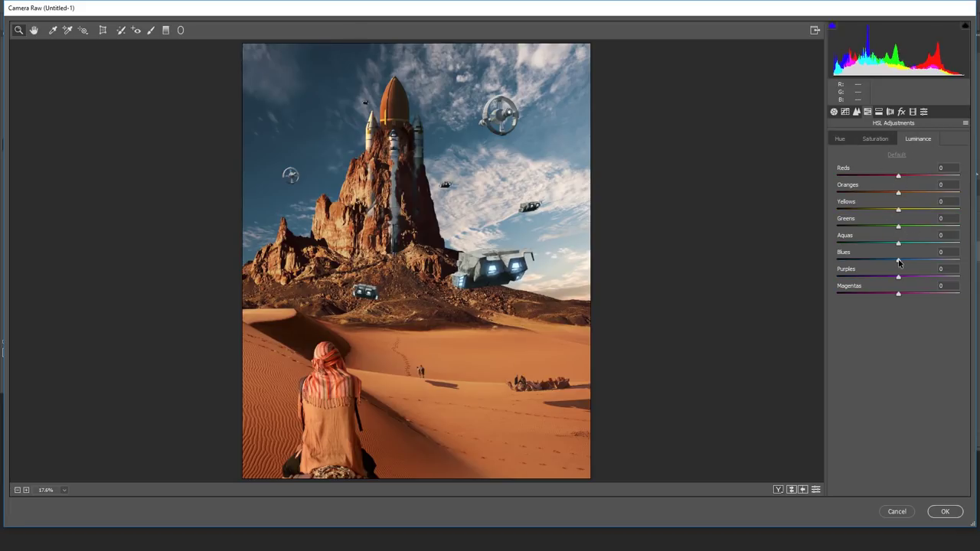
mouse_move(899, 261)
mouse_down()
mouse_move(930, 263)
mouse_move(910, 264)
mouse_up()
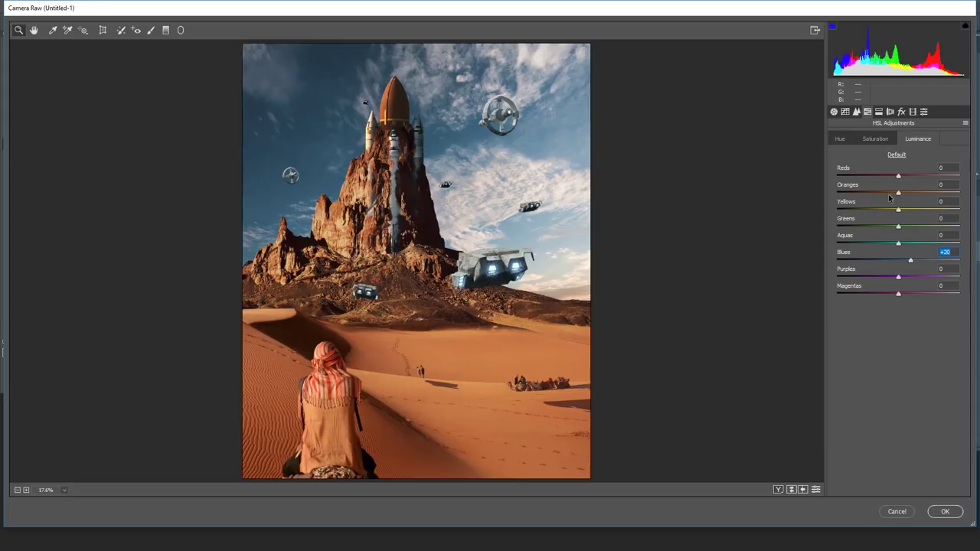
mouse_move(899, 194)
mouse_down()
mouse_move(886, 194)
mouse_move(904, 195)
mouse_move(902, 212)
mouse_up()
click(875, 139)
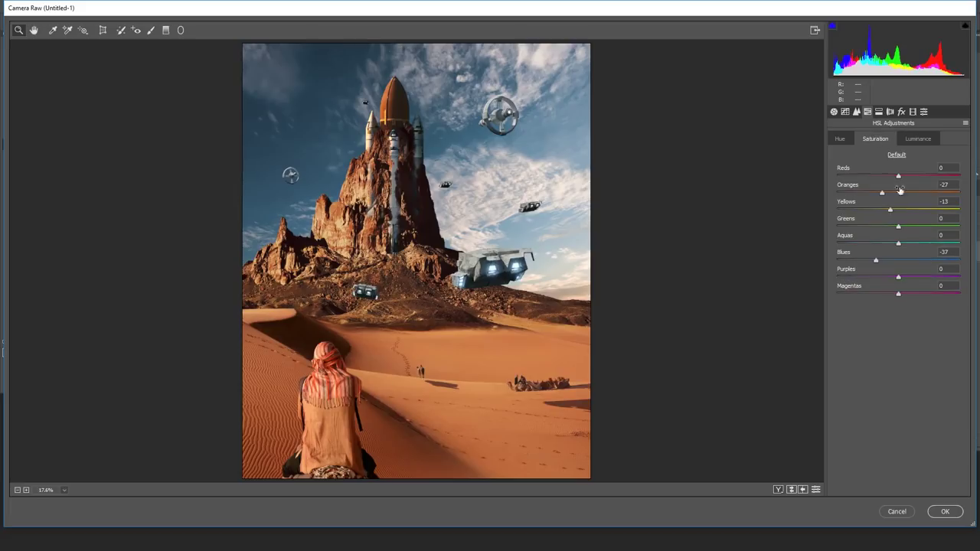
drag(881, 195, 879, 196)
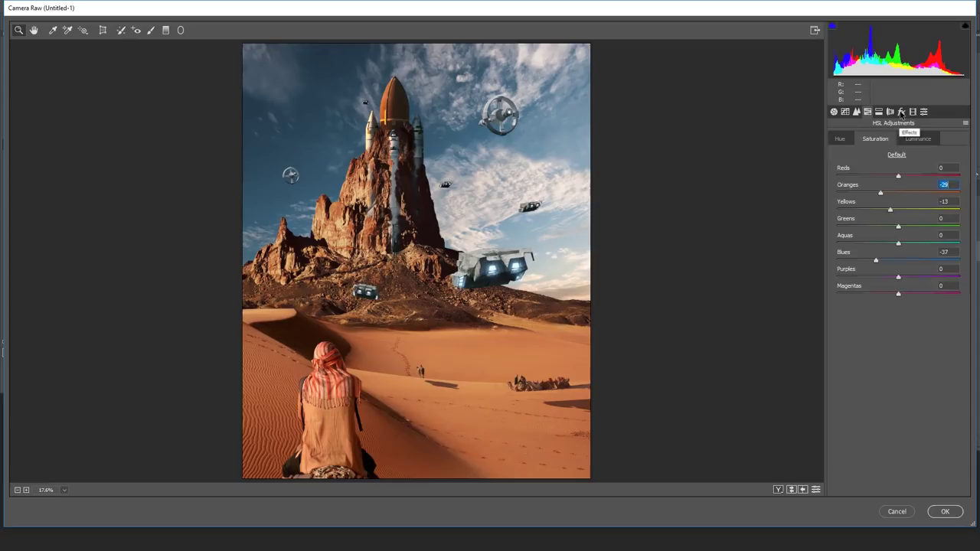
Step: Add a subtle post-crop vignette with amount -7 and feather 53
click(901, 111)
drag(898, 246, 894, 245)
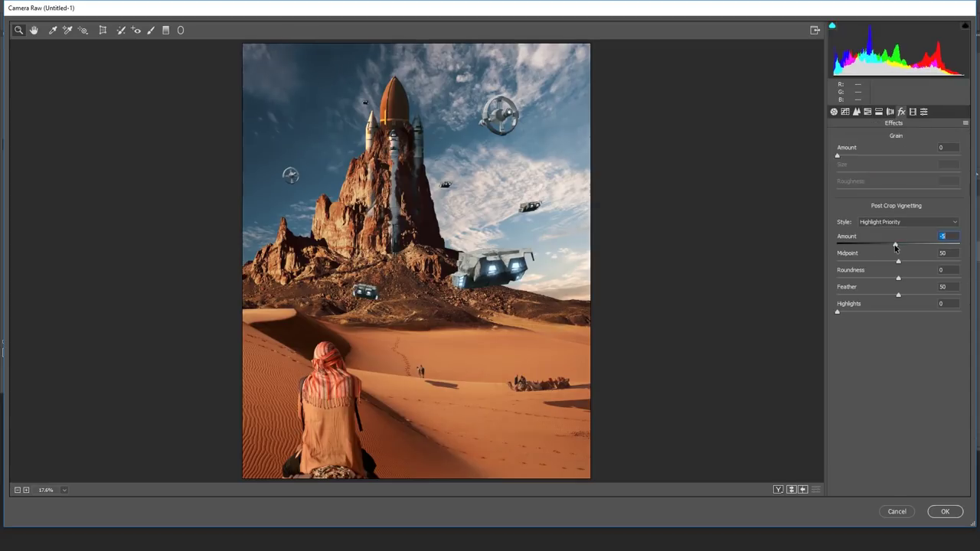
drag(899, 296, 903, 301)
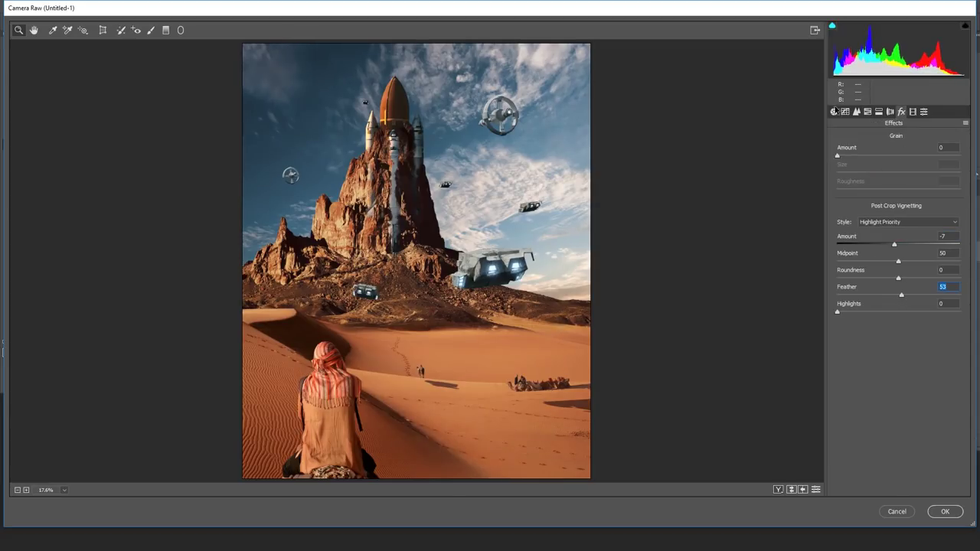
Step: Set the basic adjustments to Contrast +15, Shadows +13, Texture +17, Clarity +7 and Dehaze -3
click(834, 112)
drag(898, 258, 907, 294)
drag(899, 349, 896, 382)
click(902, 364)
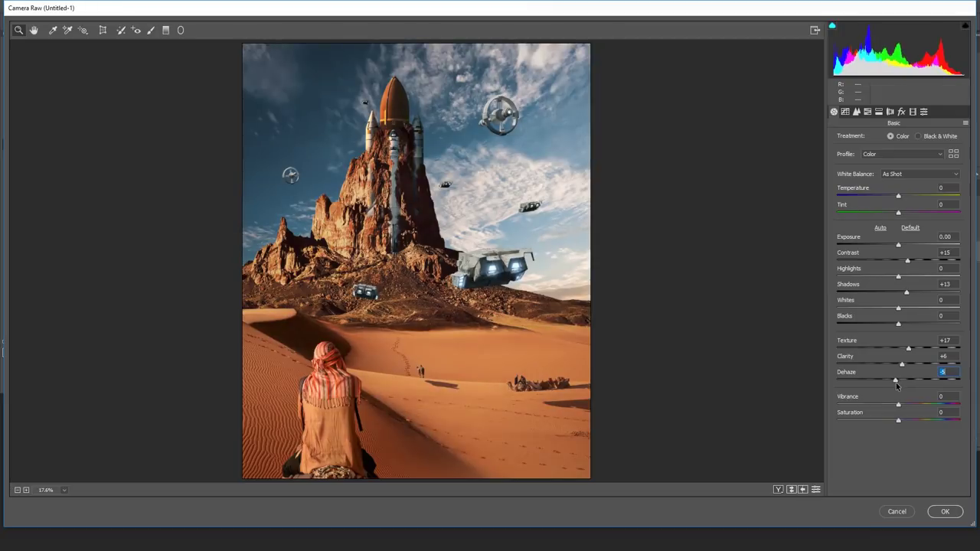
click(903, 366)
Step: Brighten the picture's left side with a slanted graduated filter at Exposure +0.90, Shadows +6, Whites -1 and Blacks +1, and compare before and after
click(165, 32)
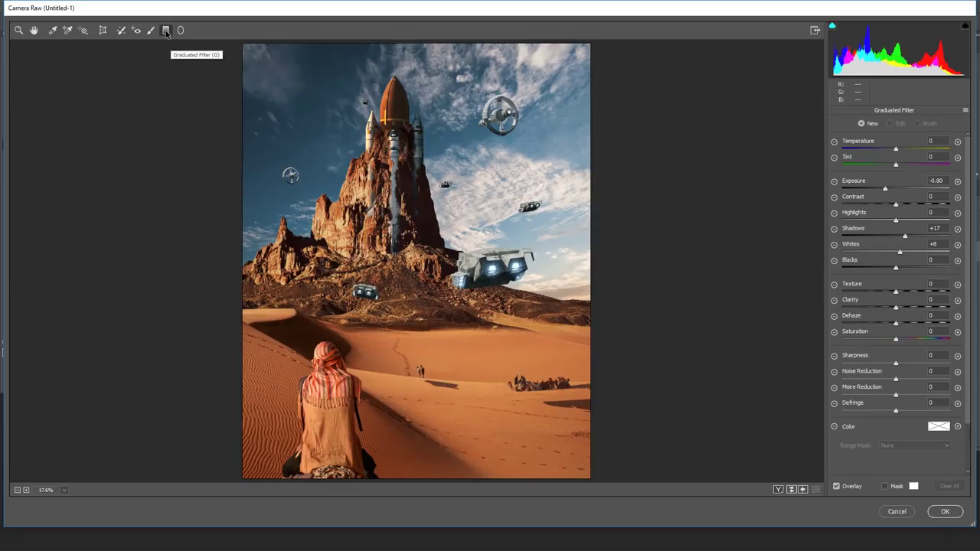
drag(232, 109, 421, 157)
drag(884, 189, 913, 192)
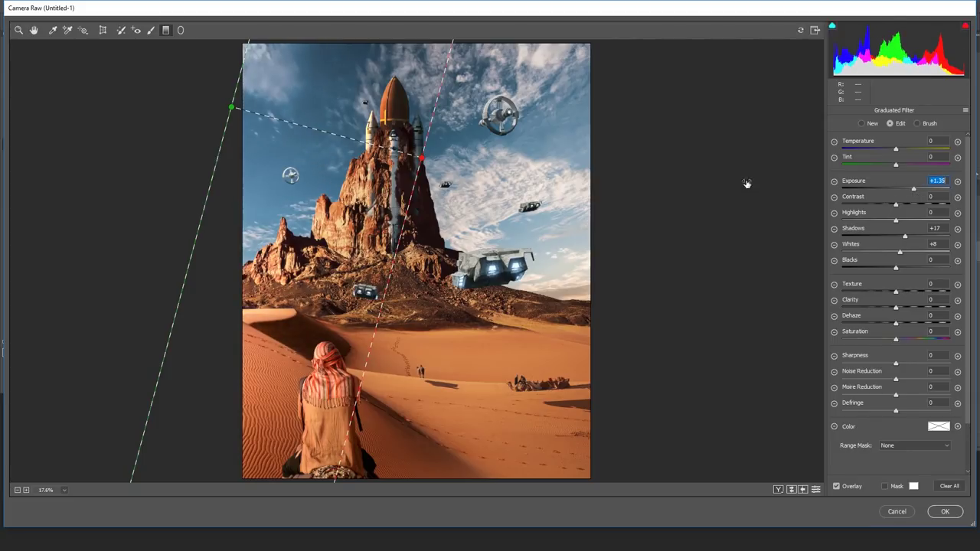
drag(411, 155, 443, 163)
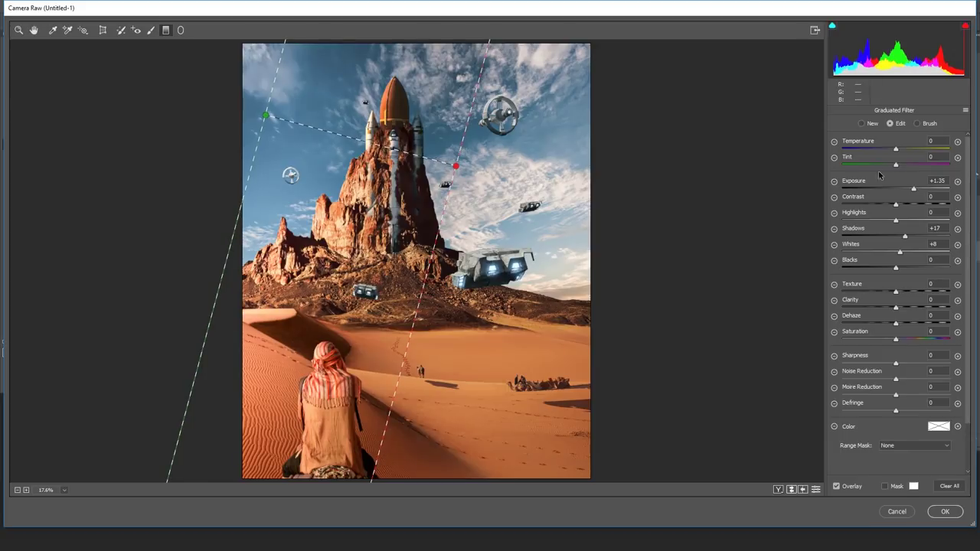
drag(905, 244, 901, 225)
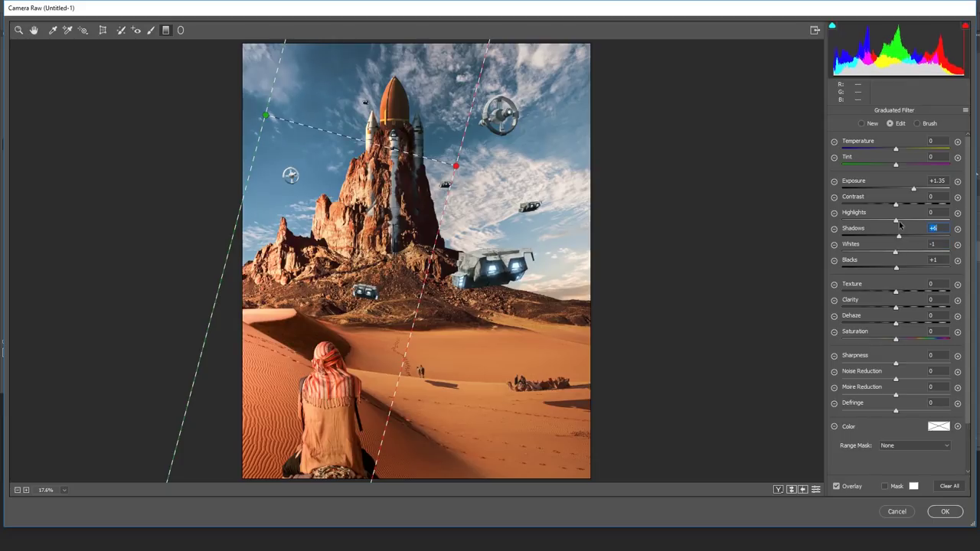
drag(913, 188, 908, 189)
click(667, 212)
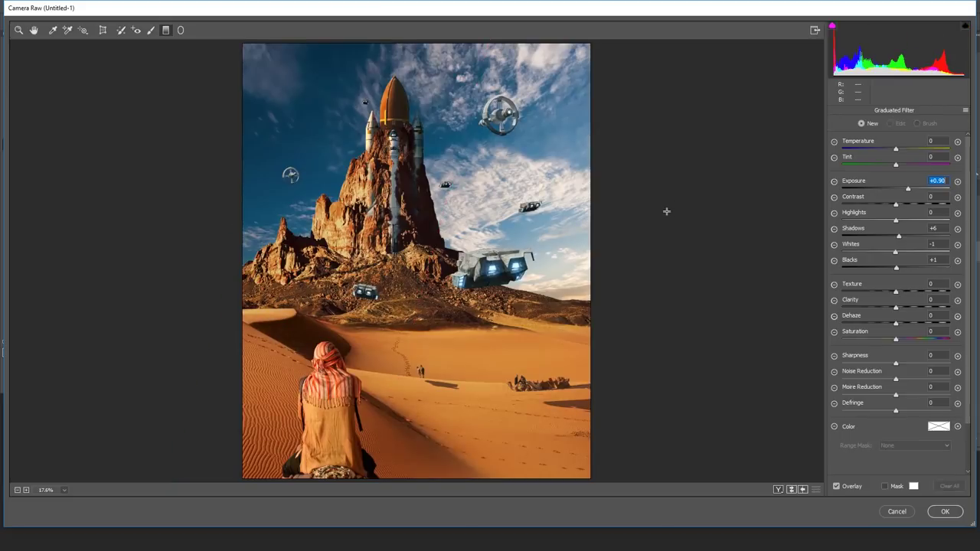
key(p)
key(p)
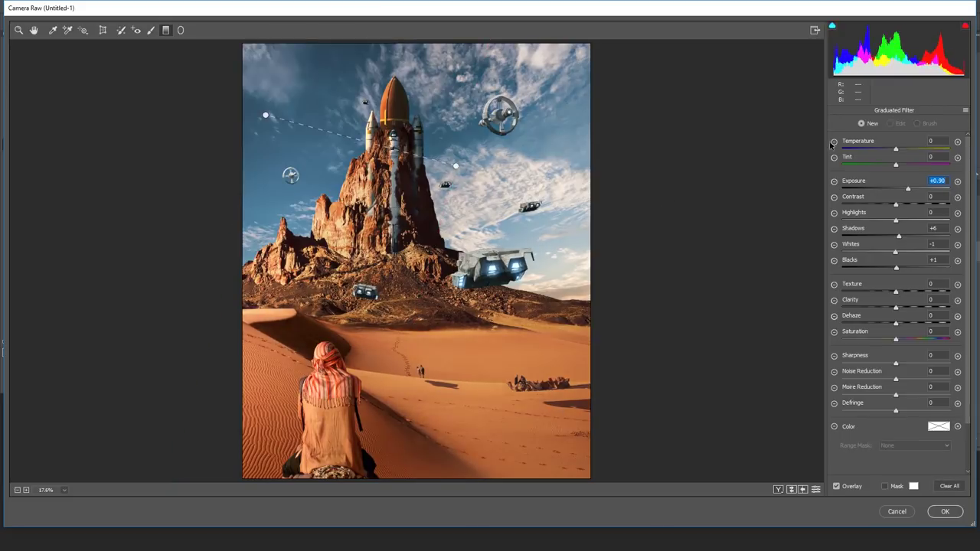
Step: Warm the white balance to Temperature +2 and set Vibrance to +6 and Saturation to -5
click(34, 31)
mouse_move(898, 195)
mouse_down()
mouse_move(907, 198)
mouse_move(888, 198)
mouse_move(900, 201)
mouse_up()
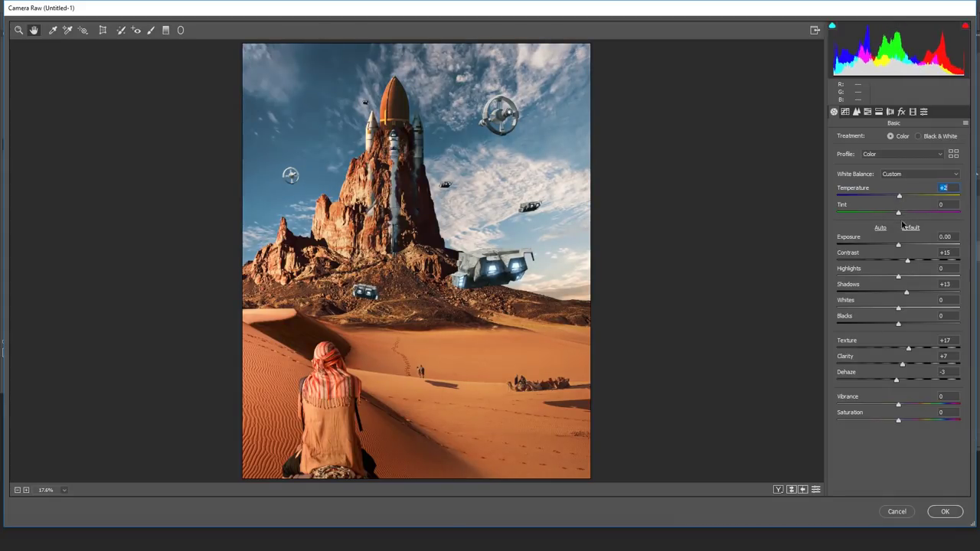
drag(898, 420, 904, 406)
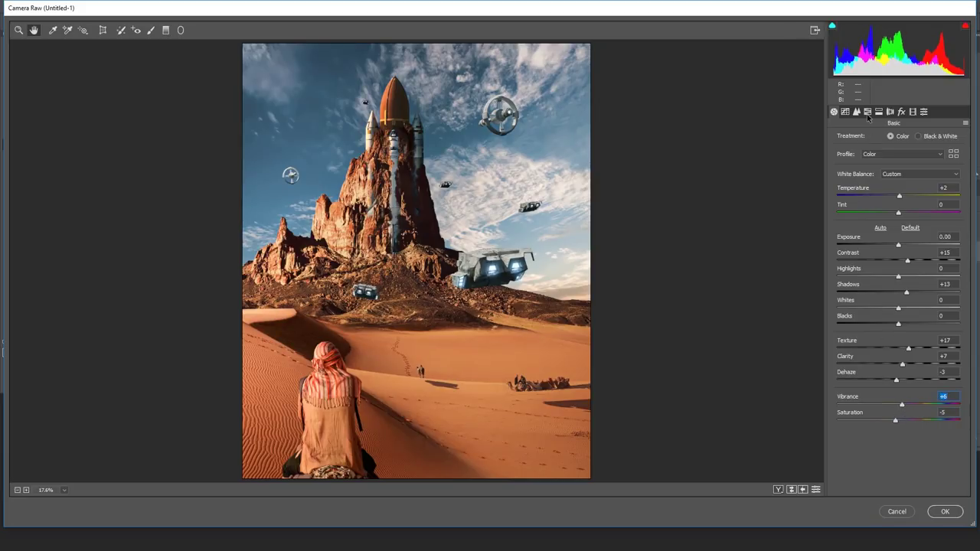
Step: Split-tone the shadows with an orange tint at hue 27 and saturation 8
click(867, 114)
click(879, 113)
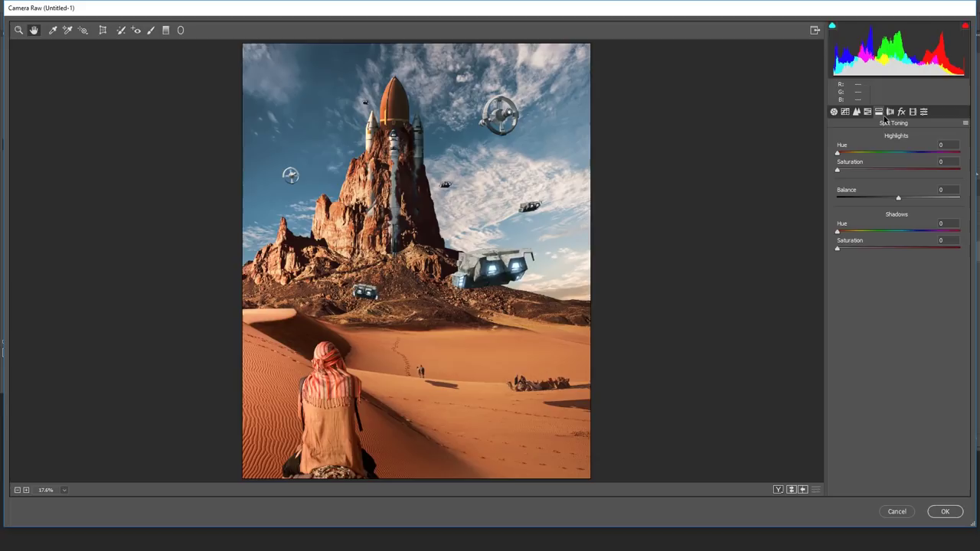
mouse_move(850, 248)
mouse_down()
mouse_move(846, 231)
mouse_move(859, 248)
mouse_move(848, 251)
mouse_up()
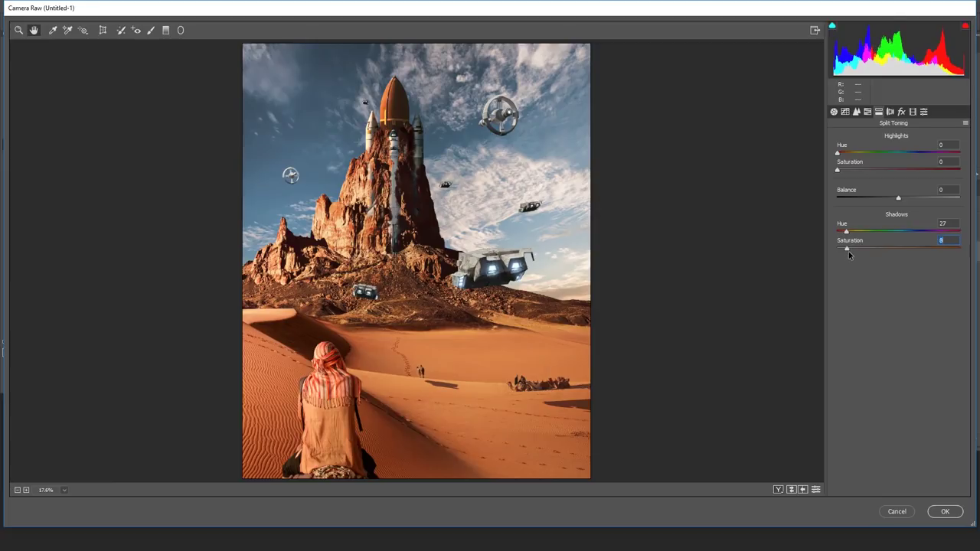
Step: Split-tone the highlights blue at hue 216 and saturation 8, and set the toning balance to -23
drag(837, 153, 912, 153)
click(839, 171)
mouse_move(840, 173)
mouse_down()
mouse_move(864, 174)
mouse_move(848, 175)
mouse_up()
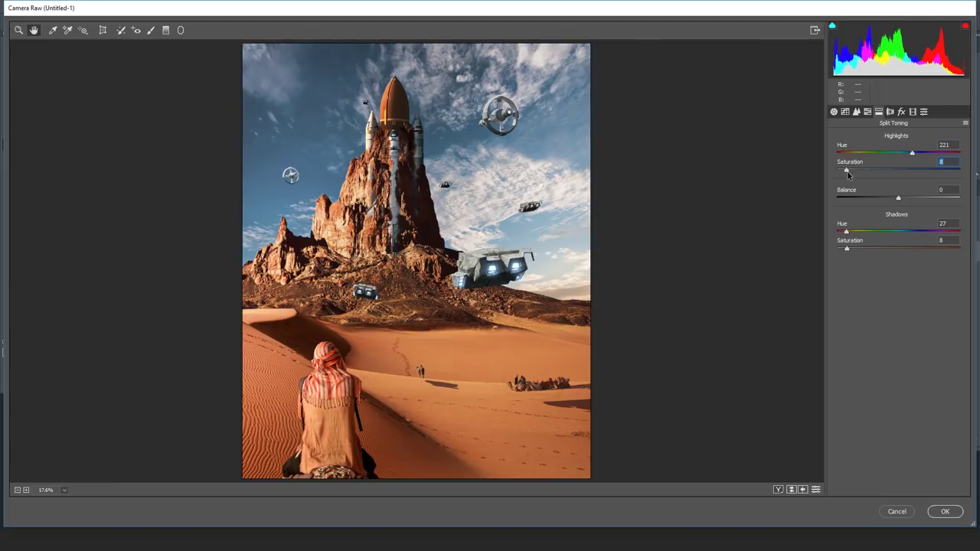
drag(899, 198, 884, 199)
drag(912, 155, 907, 155)
mouse_move(849, 252)
mouse_down()
mouse_move(888, 247)
mouse_move(846, 248)
mouse_up()
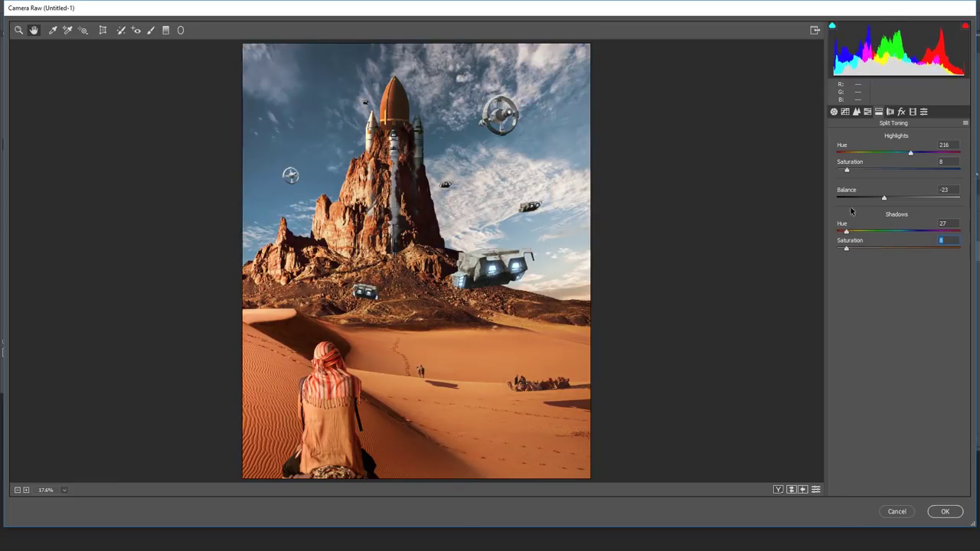
Step: Sharpen the image with amount 73, radius 0.6 and masking 69
click(855, 113)
drag(847, 154, 922, 208)
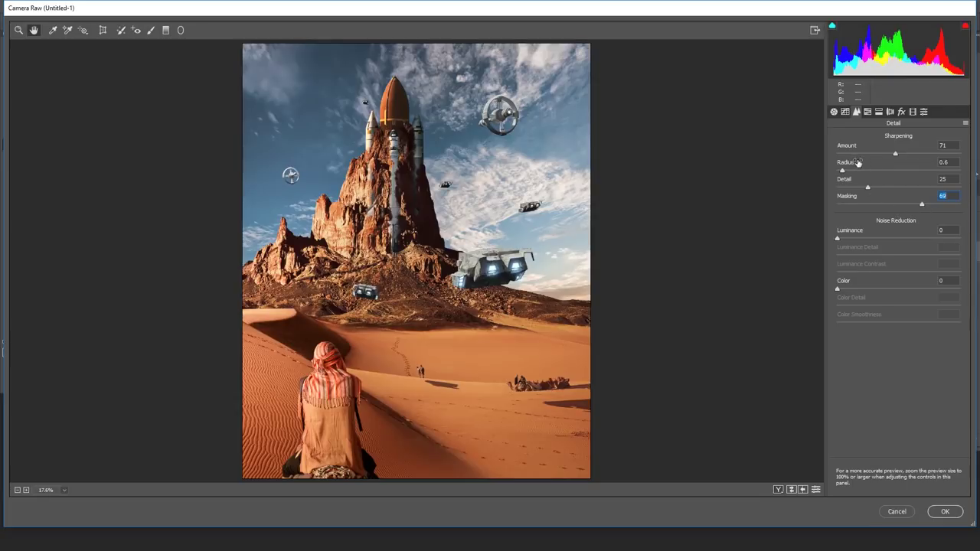
drag(894, 156, 897, 156)
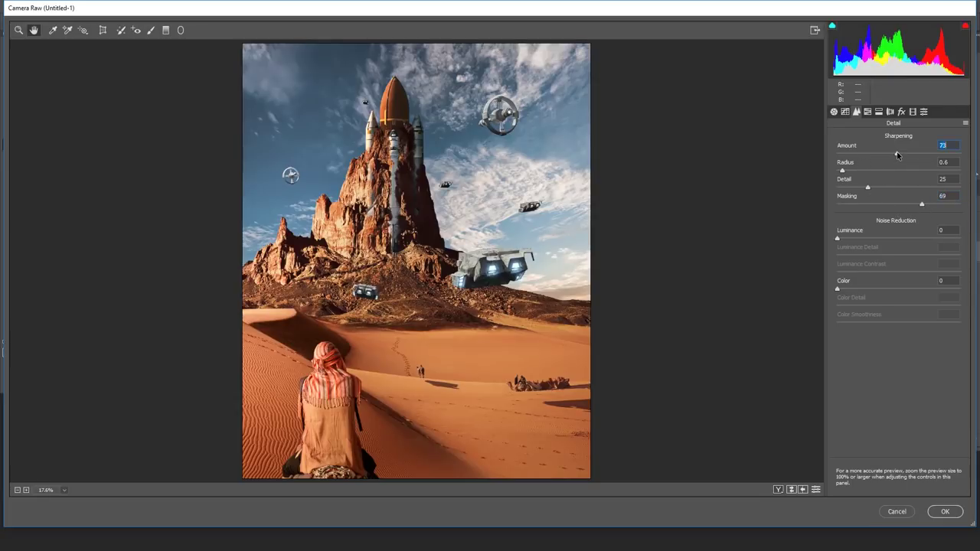
Step: Calibrate Green Primary to hue +11 and saturation -1, and apply the Camera Raw filter
click(901, 112)
click(913, 112)
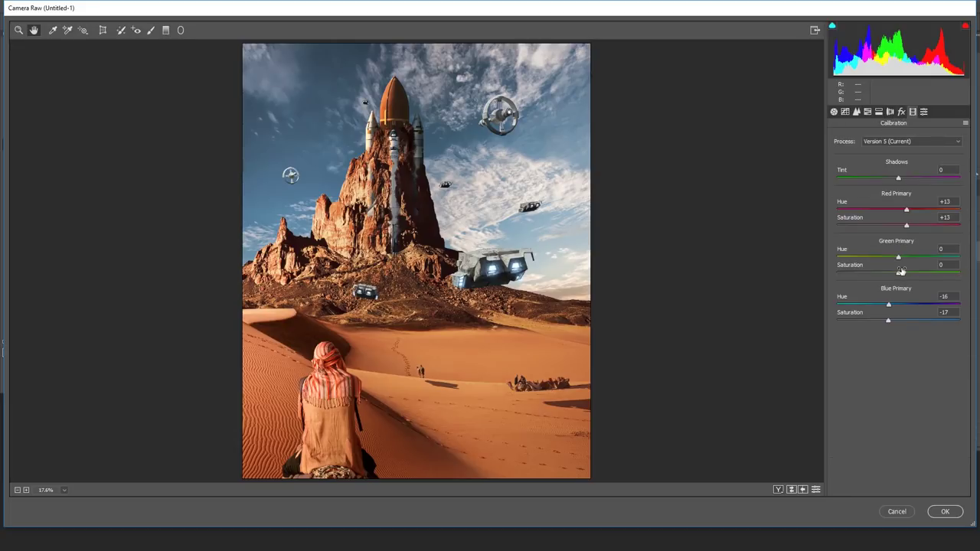
drag(898, 258, 897, 277)
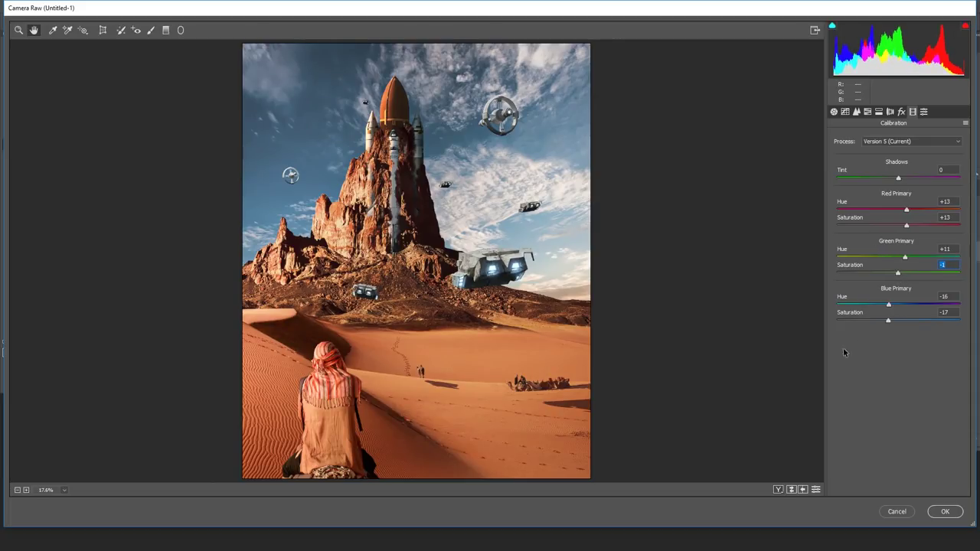
click(944, 511)
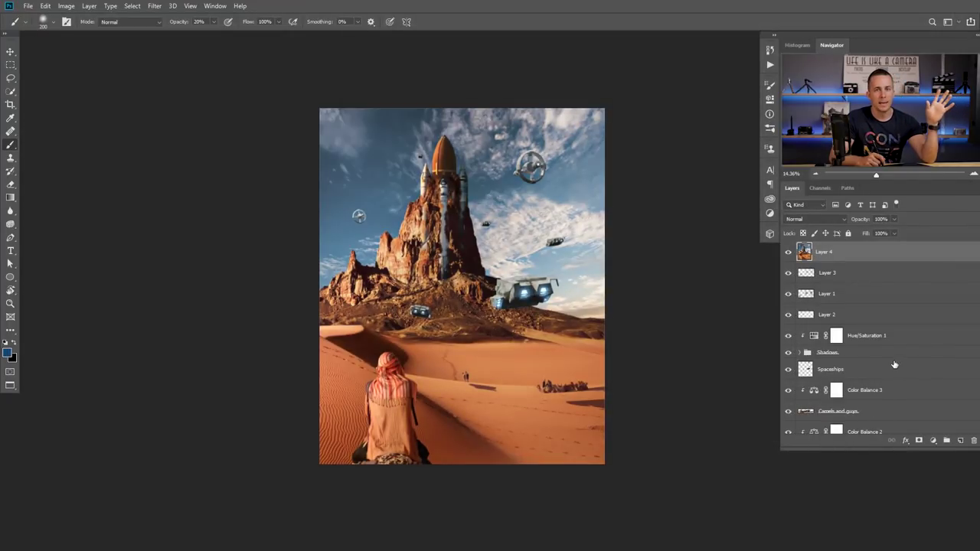
Step: Add a Black & White adjustment layer on top to check the composite's tonal values, and hide that layer
click(932, 441)
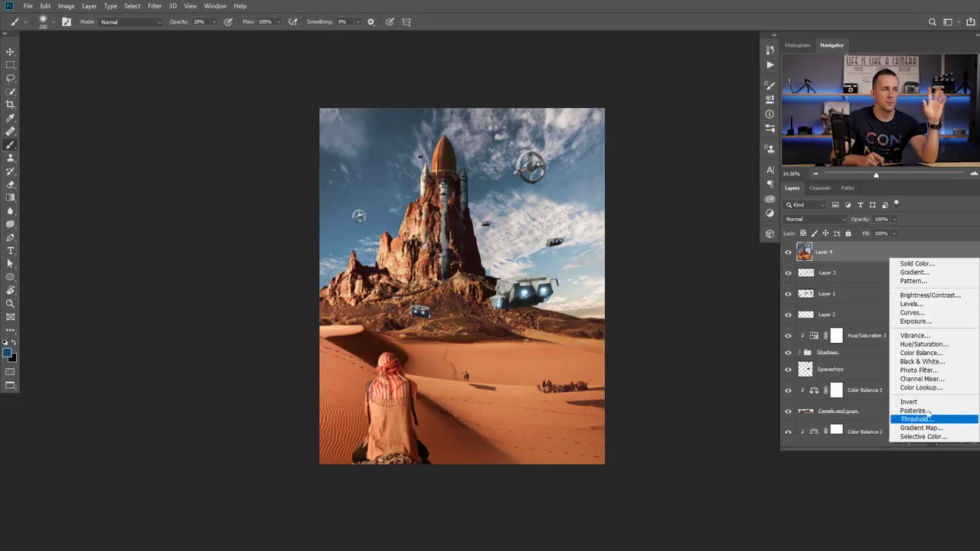
click(922, 361)
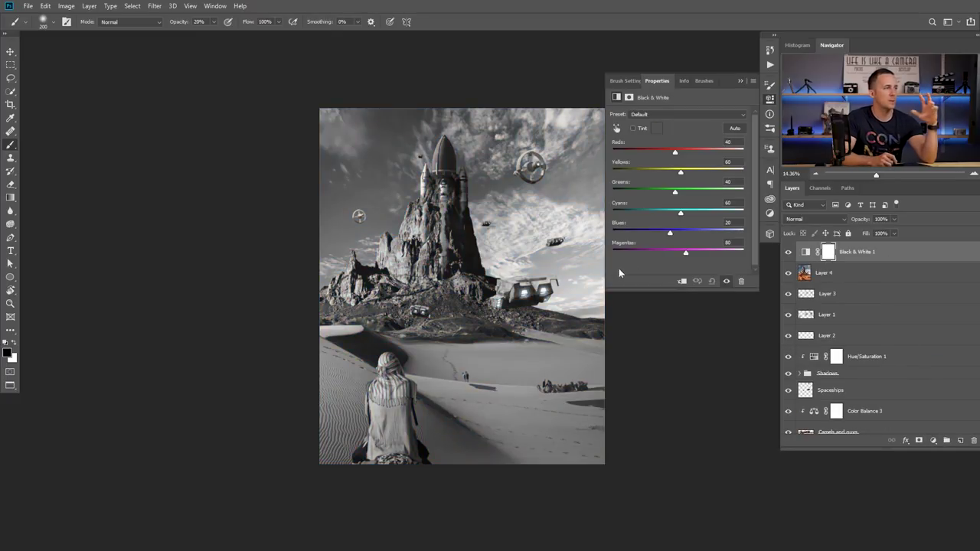
drag(514, 307, 341, 388)
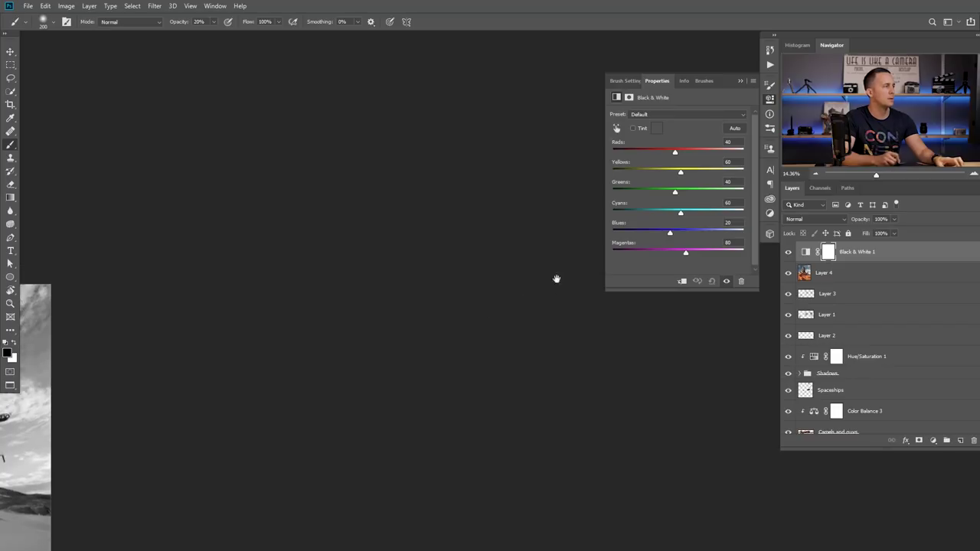
mouse_move(94, 415)
mouse_down()
mouse_move(192, 376)
mouse_move(387, 263)
mouse_move(465, 232)
mouse_up()
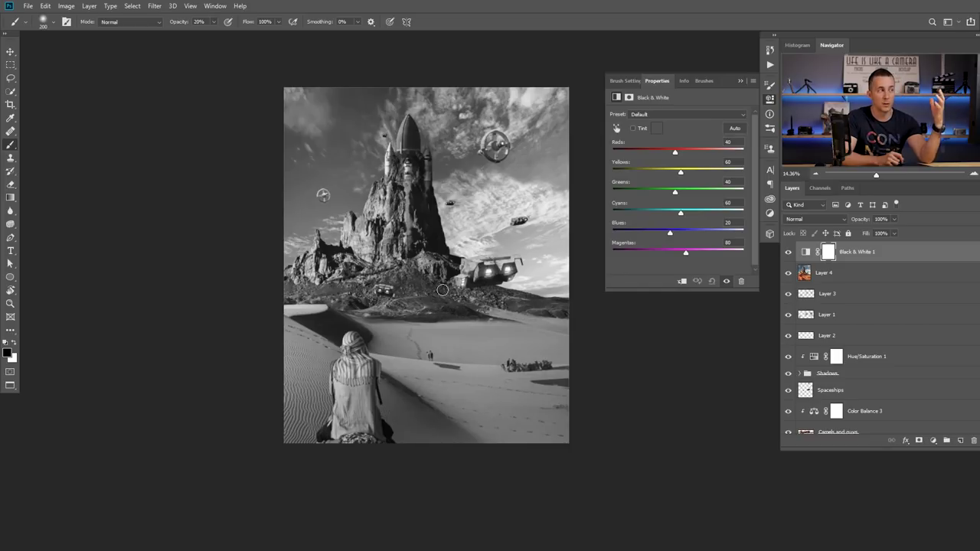
click(788, 252)
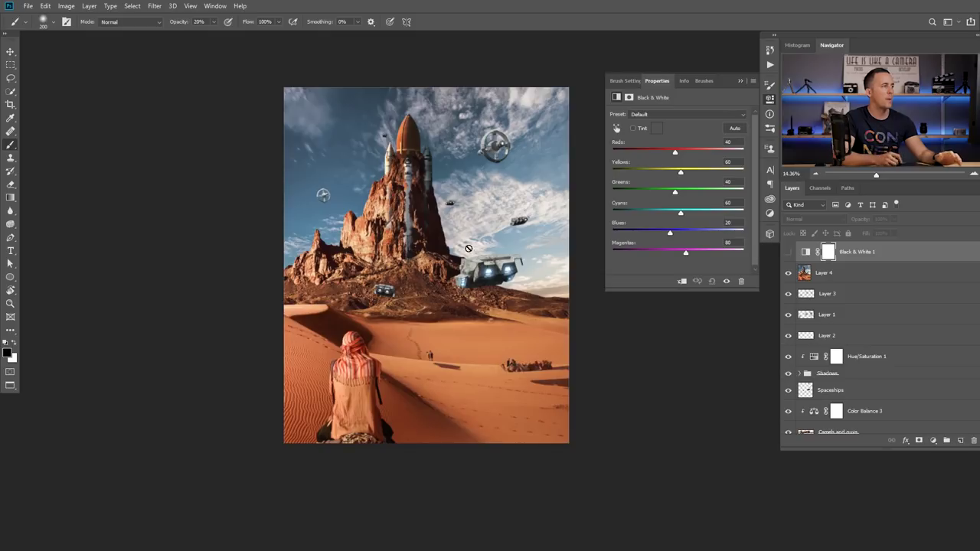
click(740, 82)
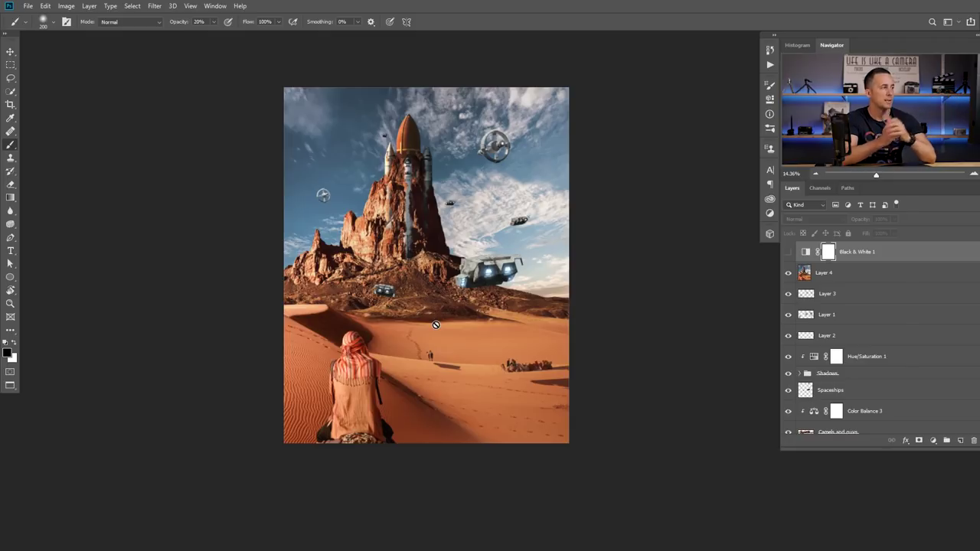
Step: Toggle the color-graded Layer 4 off and on to compare the composite before and after grading
drag(492, 296, 512, 309)
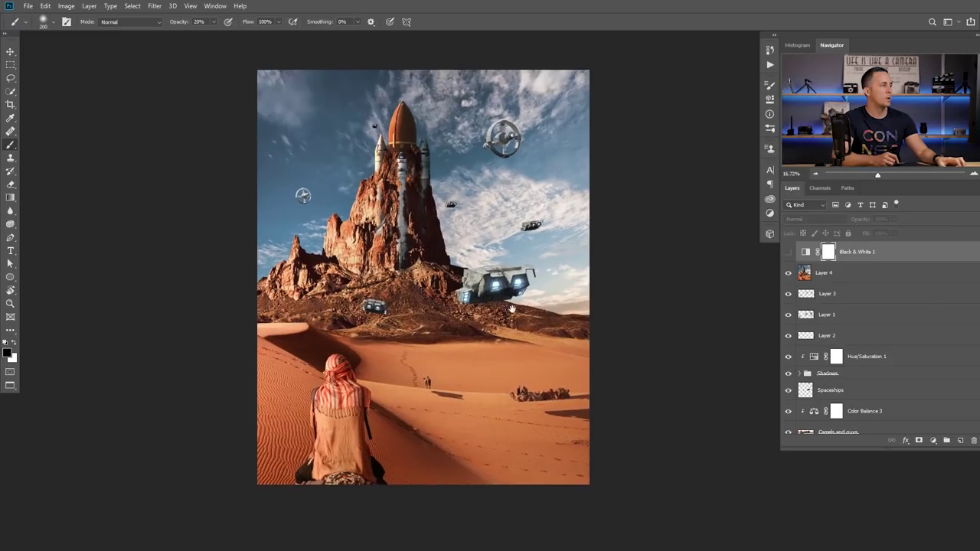
click(790, 272)
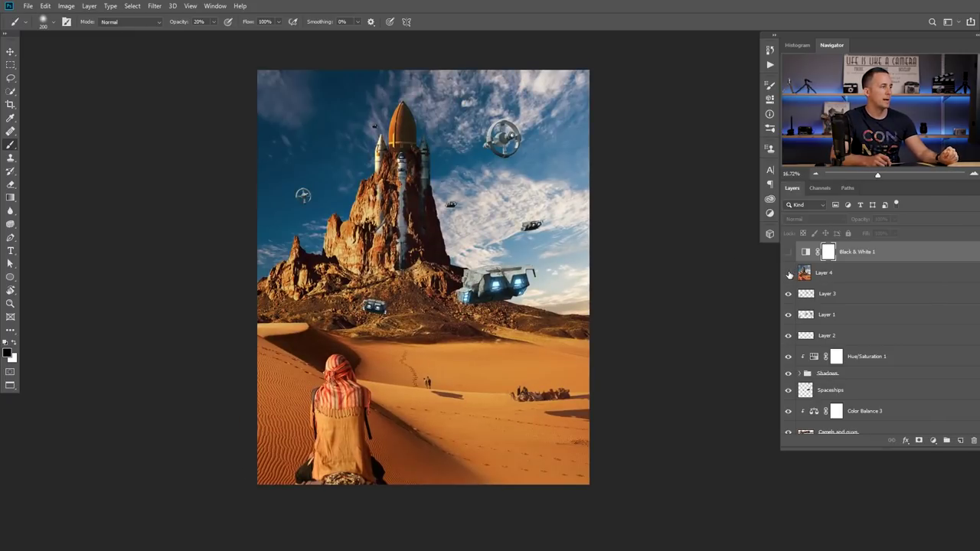
click(789, 274)
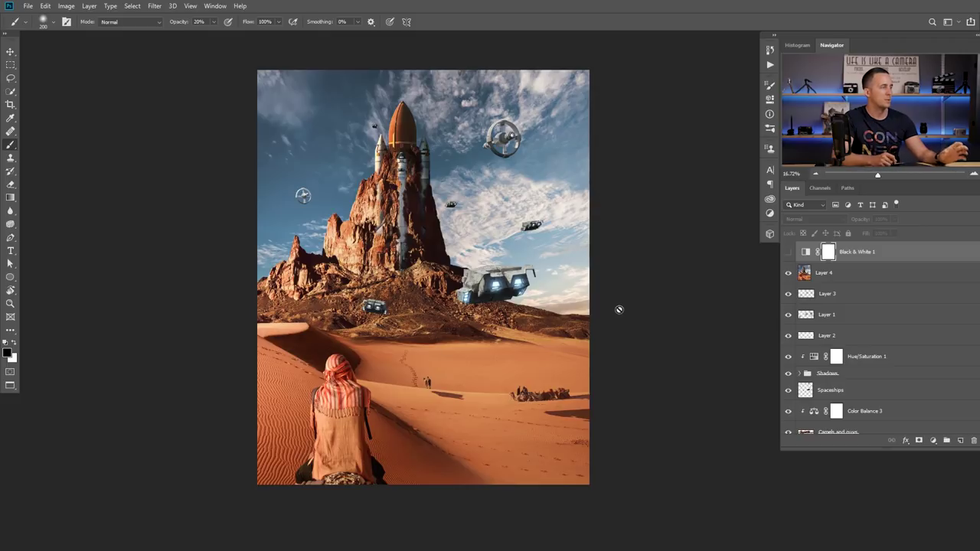